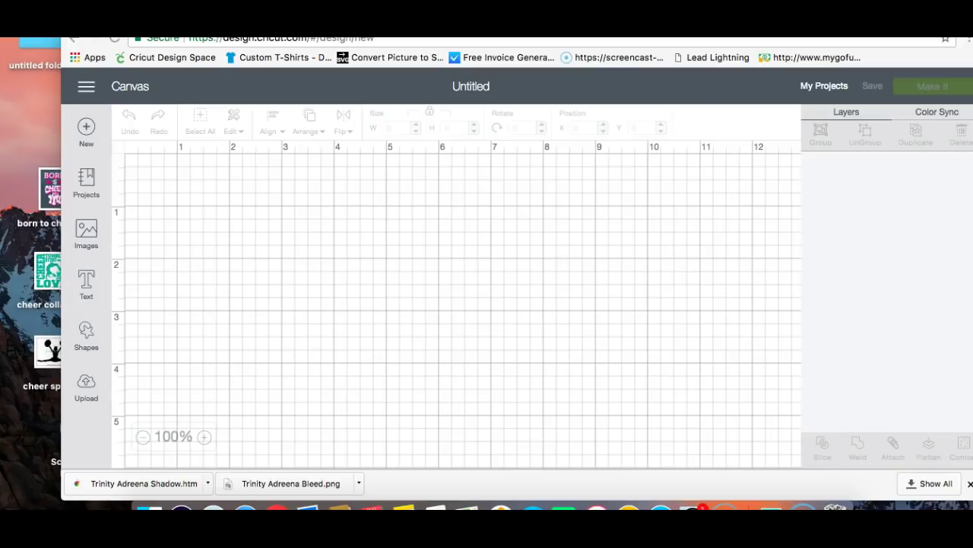
# Step: Add the text 'Nicole' to the canvas and move it up onto the grid
pyautogui.click(85, 283)
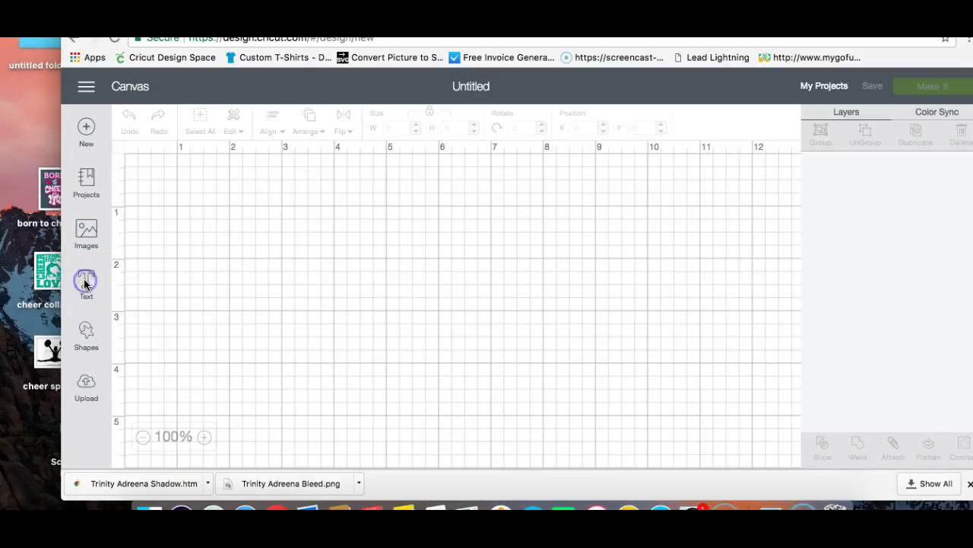
pyautogui.click(90, 288)
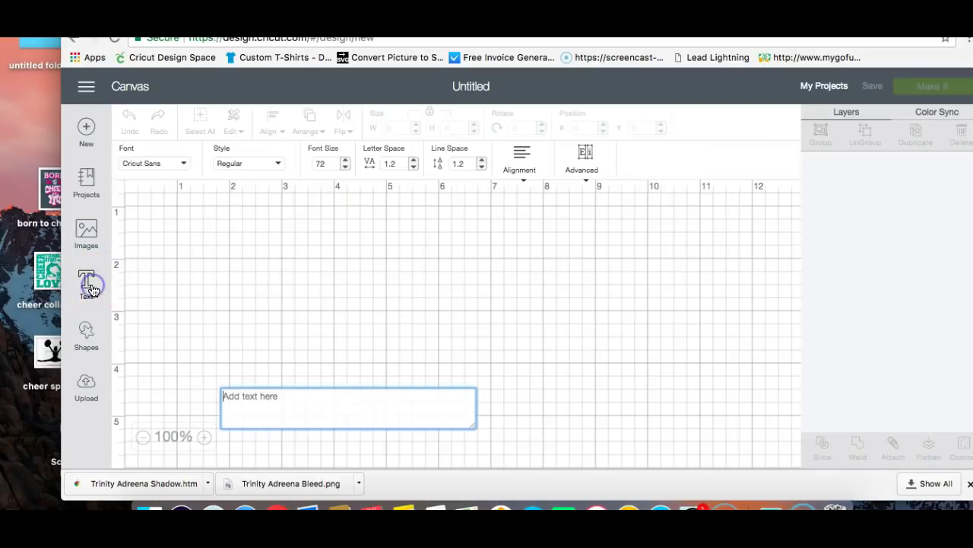
pyautogui.write('Ni')
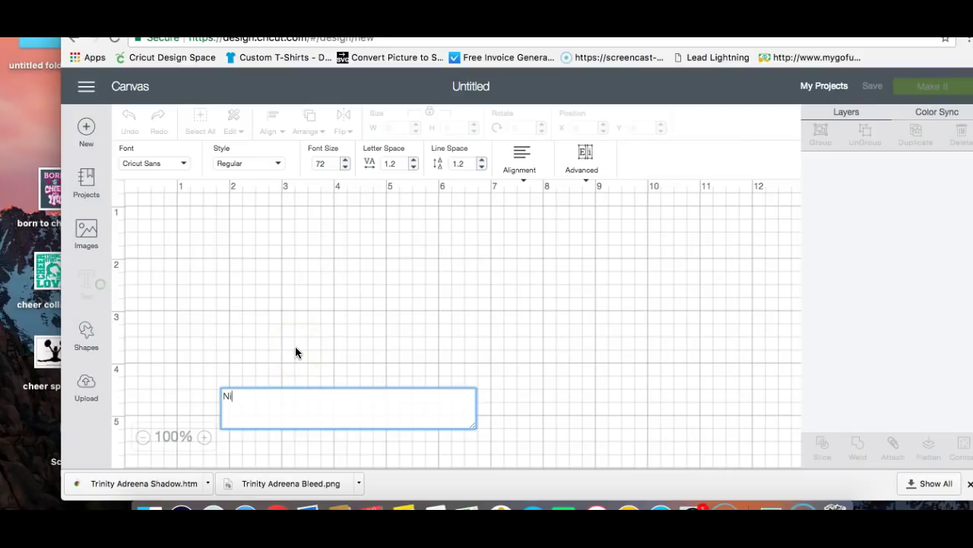
pyautogui.write('cole')
pyautogui.moveTo(314, 426); pyautogui.dragTo(386, 347)
# Step: Change the Nicole text's font to Academic M54 by searching 'aca'
pyautogui.click(163, 163)
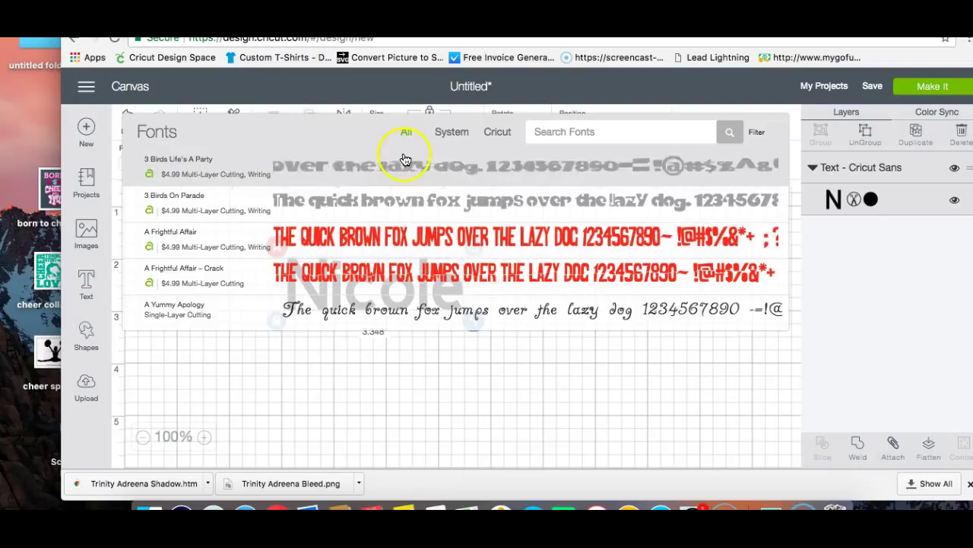
pyautogui.click(546, 134)
pyautogui.write('ac')
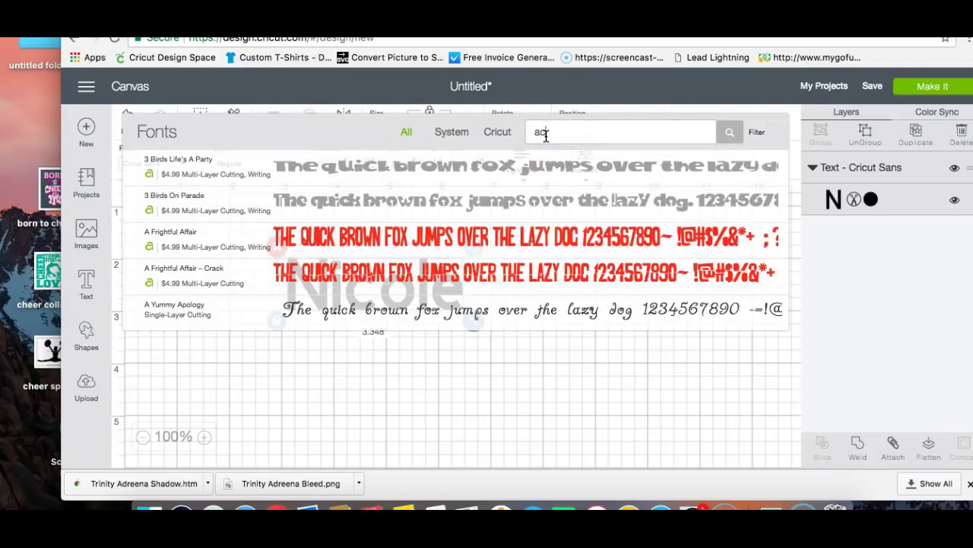
pyautogui.write('a')
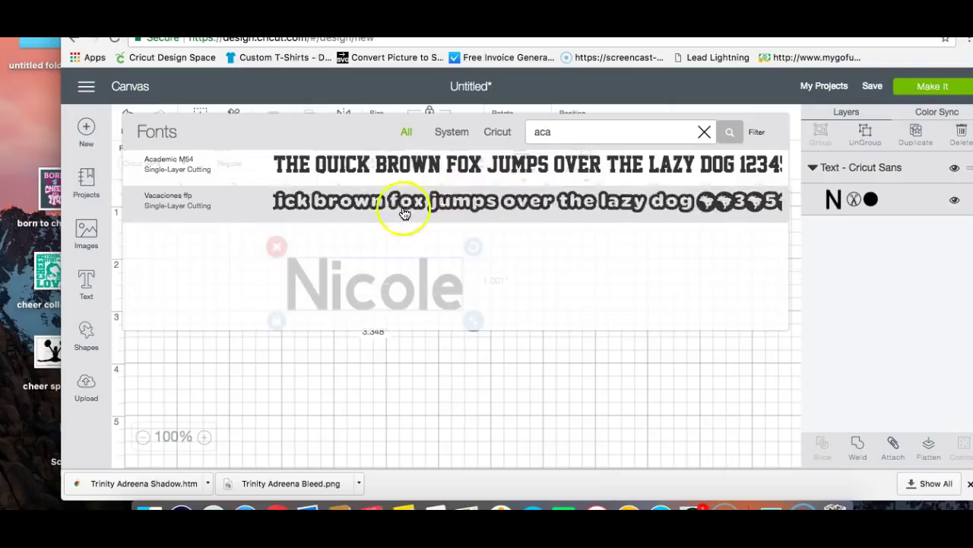
pyautogui.click(376, 168)
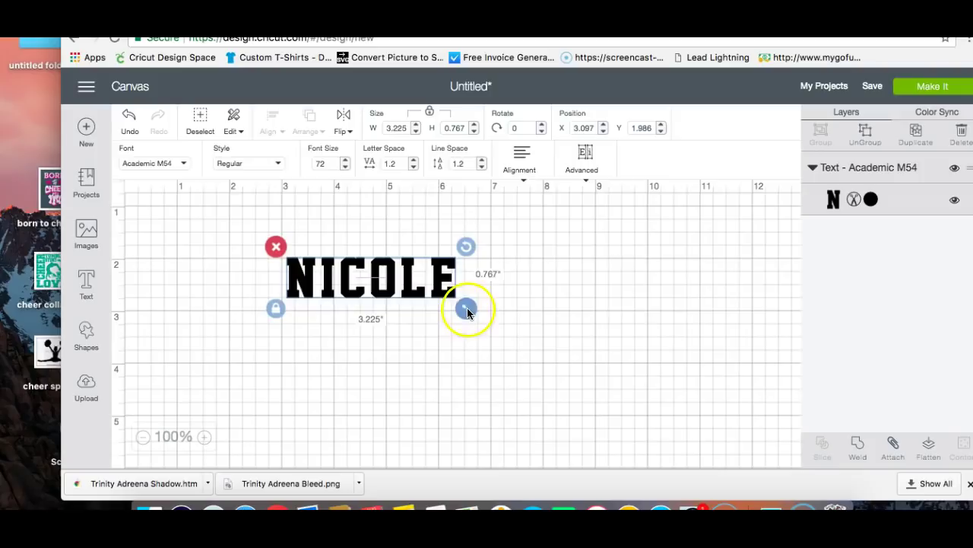
# Step: Enlarge NICOLE to about 7 inches wide and move it left and up
pyautogui.moveTo(466, 308); pyautogui.dragTo(599, 405)
pyautogui.moveTo(667, 337); pyautogui.dragTo(546, 327)
pyautogui.moveTo(546, 328); pyautogui.dragTo(462, 311)
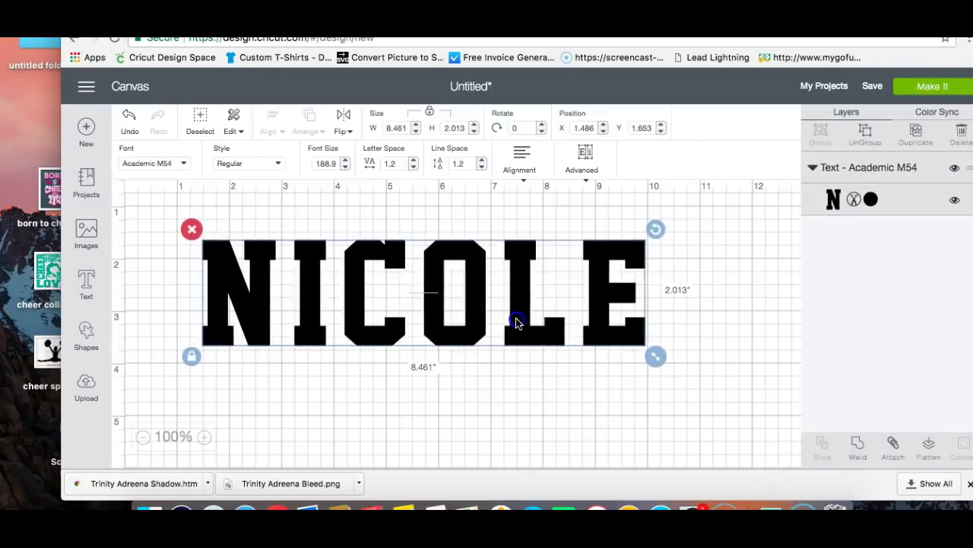
# Step: Lower NICOLE's letter spacing to 0 and shift it slightly right and down
pyautogui.click(412, 167)
pyautogui.click(412, 167)
pyautogui.click(412, 167)
pyautogui.click(412, 168)
pyautogui.click(413, 168)
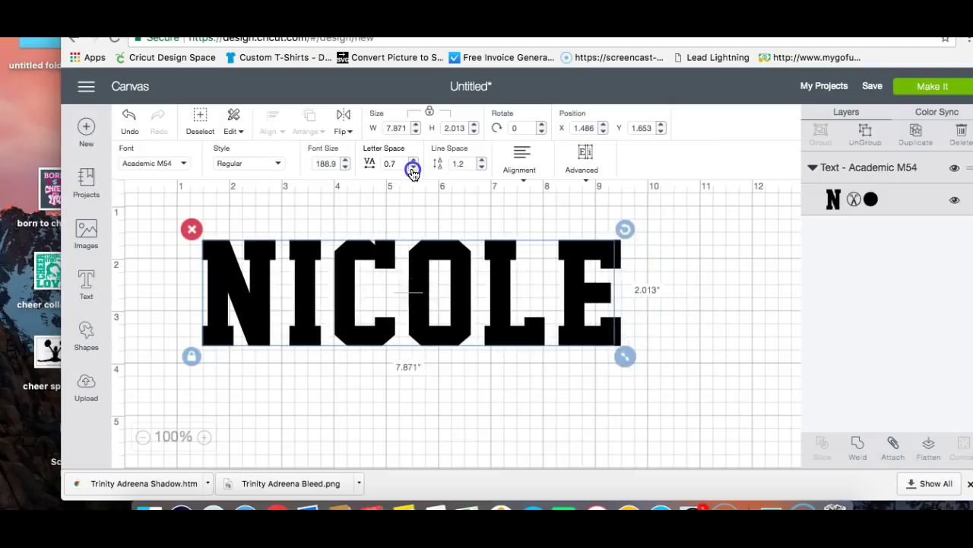
pyautogui.click(412, 167)
pyautogui.click(413, 168)
pyautogui.click(412, 167)
pyautogui.click(413, 167)
pyautogui.click(412, 168)
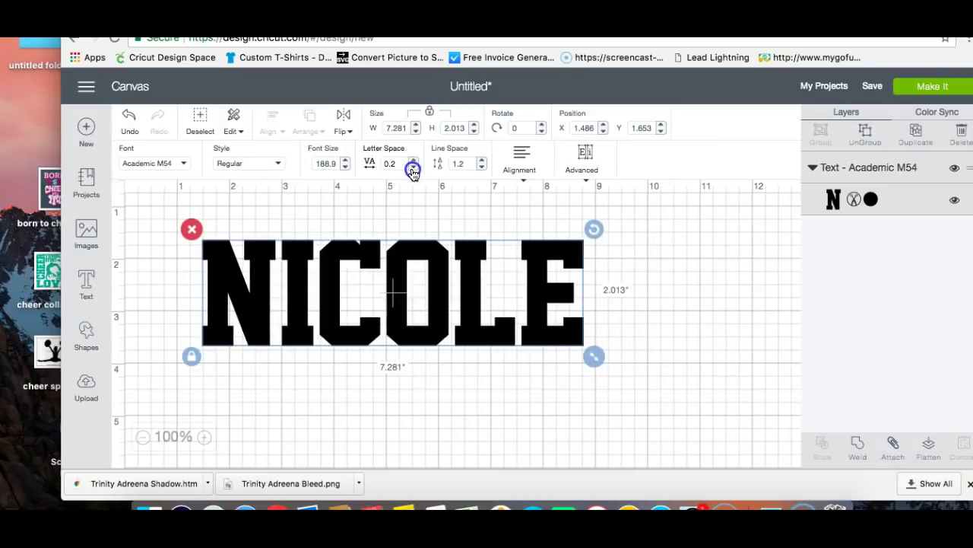
pyautogui.click(412, 167)
pyautogui.click(413, 167)
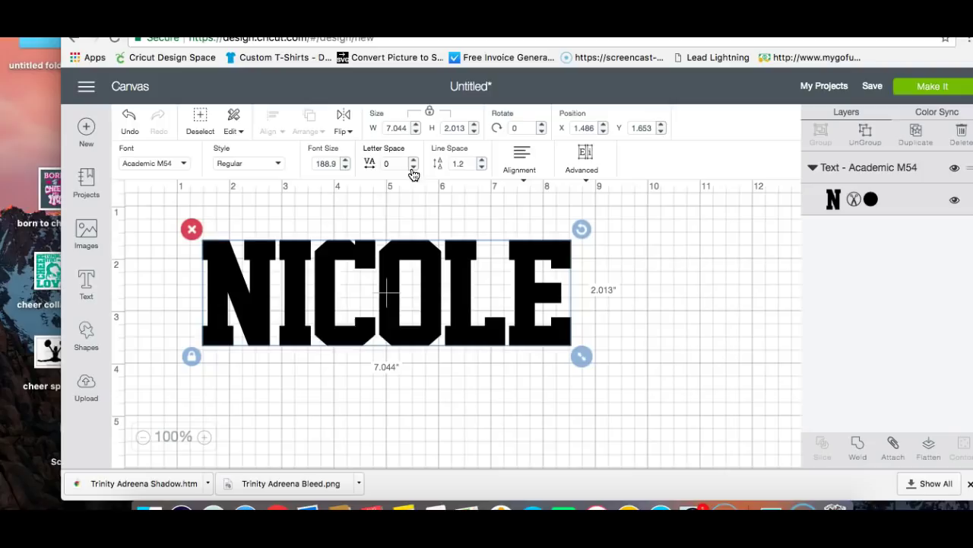
pyautogui.moveTo(359, 317); pyautogui.dragTo(411, 327)
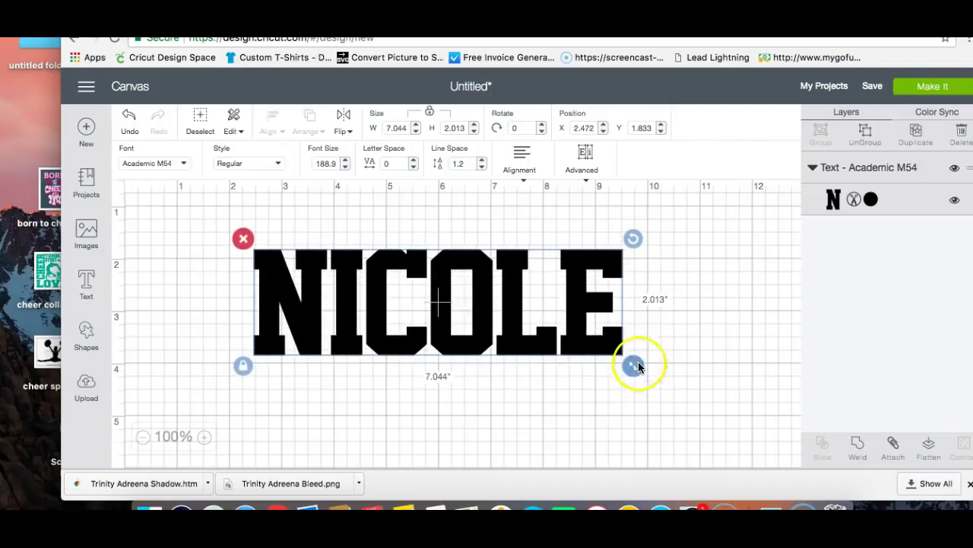
# Step: Shrink NICOLE to about 6.2 inches, duplicate it, and place the copy below
pyautogui.moveTo(638, 366); pyautogui.dragTo(593, 353)
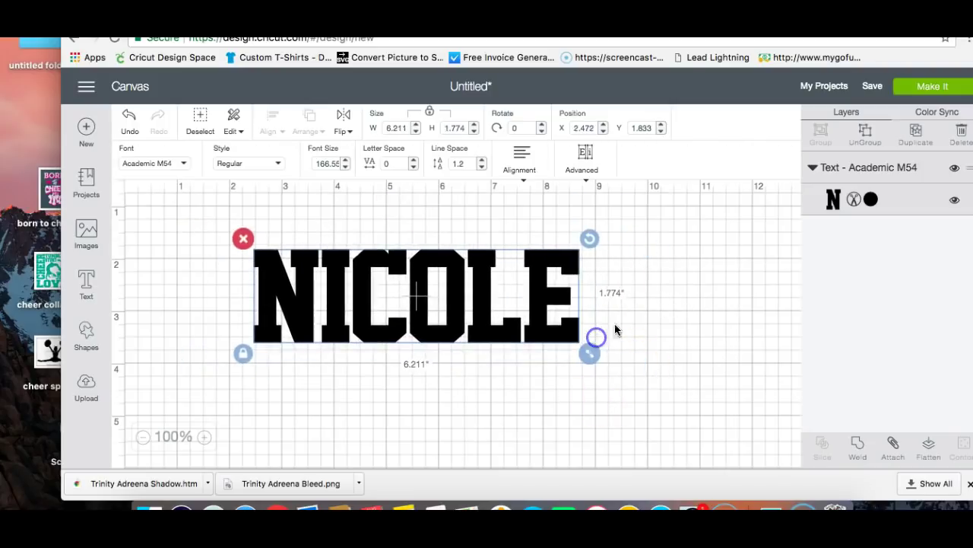
pyautogui.click(916, 136)
pyautogui.moveTo(570, 328); pyautogui.dragTo(576, 441)
pyautogui.moveTo(533, 297); pyautogui.dragTo(493, 195)
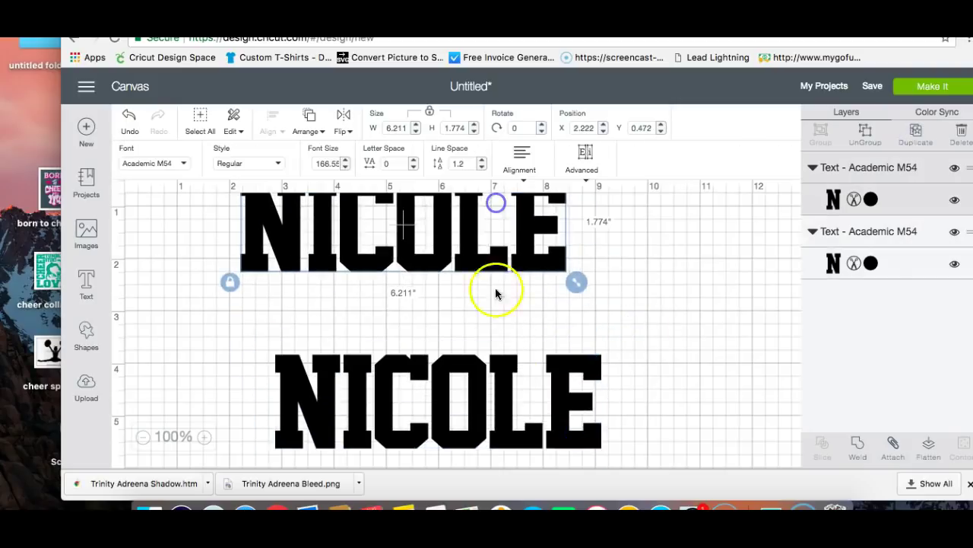
pyautogui.click(516, 409)
pyautogui.moveTo(517, 409); pyautogui.dragTo(517, 386)
# Step: Colour the upper NICOLE Royal Violet purple
pyautogui.click(532, 224)
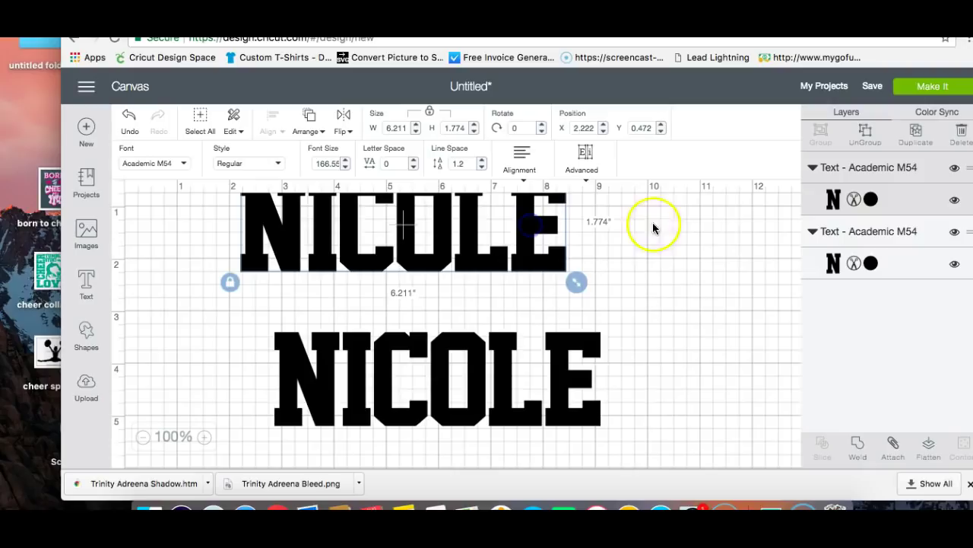
pyautogui.click(871, 200)
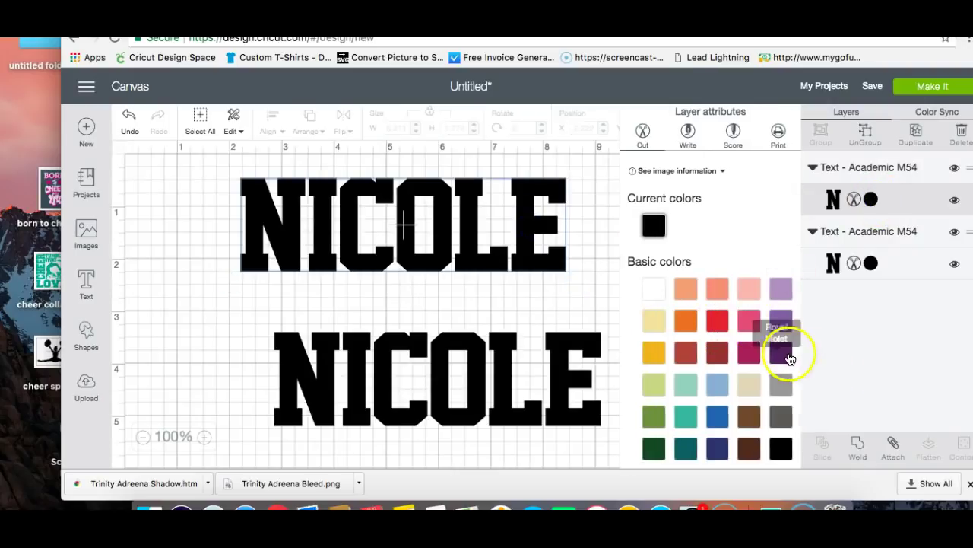
pyautogui.click(783, 355)
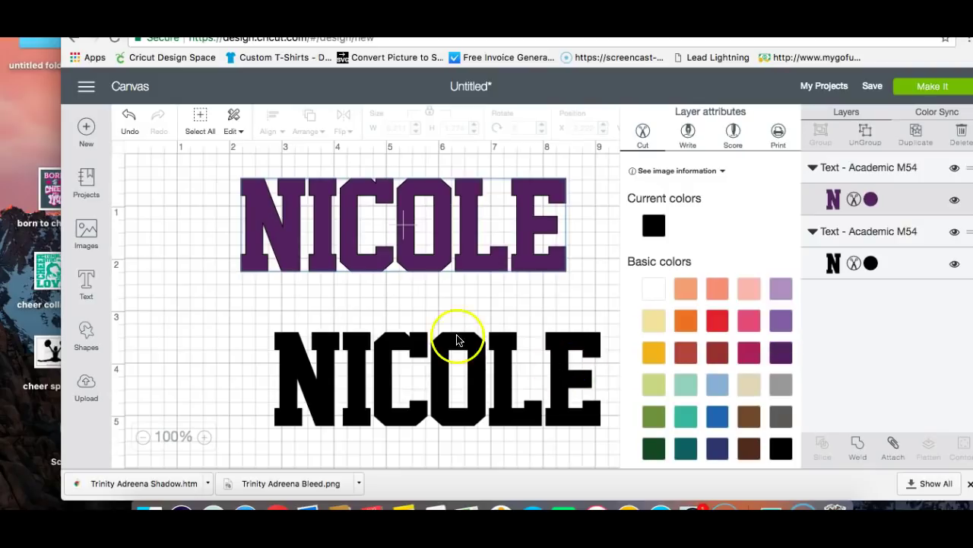
pyautogui.click(463, 292)
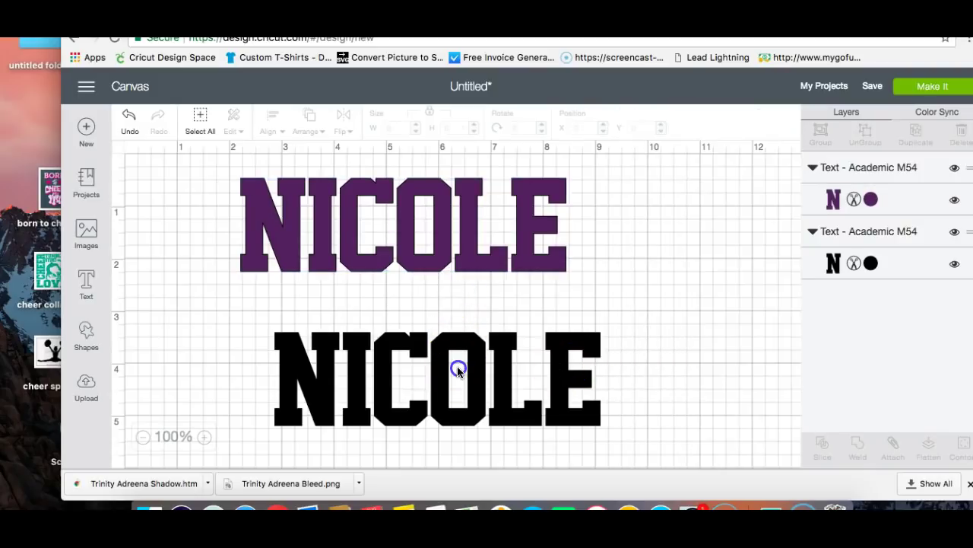
pyautogui.click(456, 367)
# Step: Switch the black NICOLE from Cut to Print then Cut and move it up under the purple copy
pyautogui.moveTo(467, 371)
pyautogui.mouseDown()
pyautogui.moveTo(547, 365)
pyautogui.moveTo(456, 356)
pyautogui.moveTo(461, 362)
pyautogui.mouseUp()
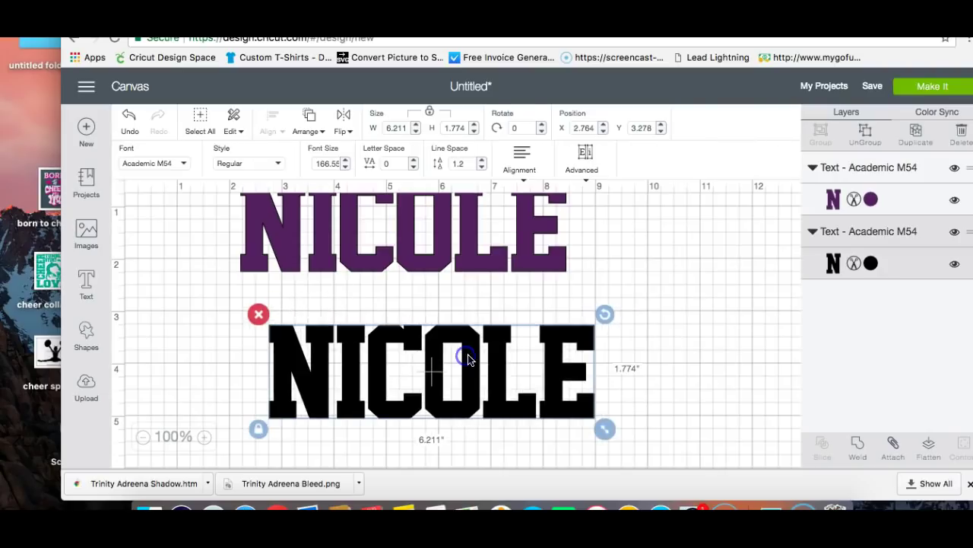
pyautogui.click(854, 264)
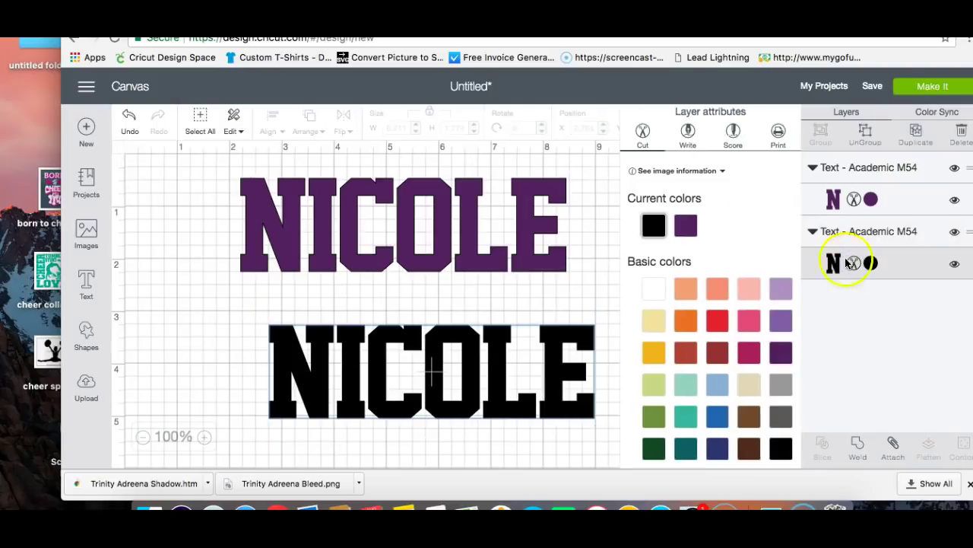
pyautogui.click(778, 137)
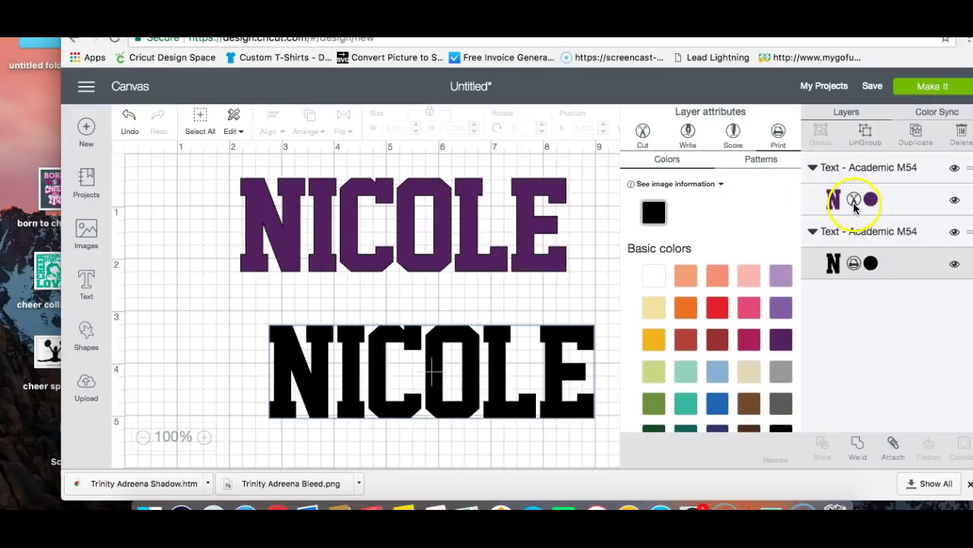
pyautogui.click(578, 296)
pyautogui.click(508, 353)
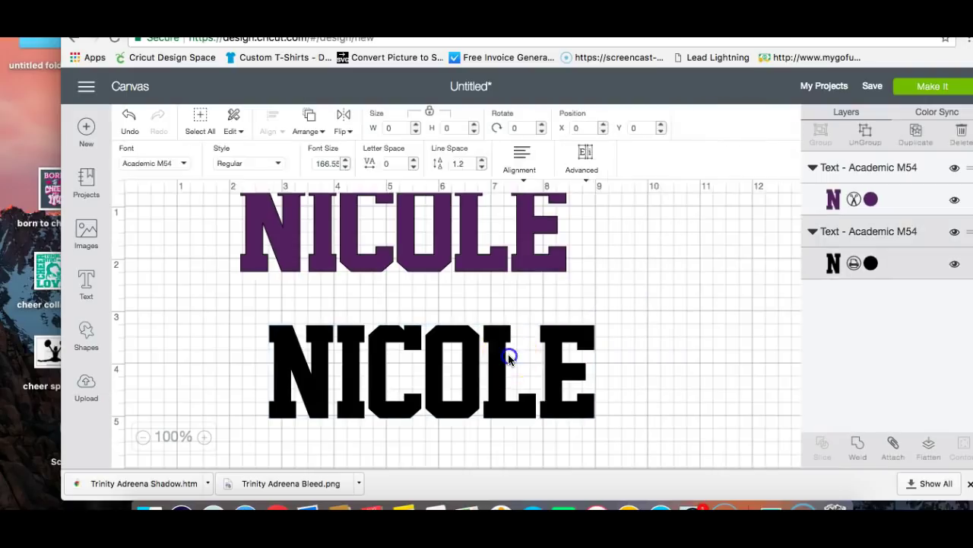
pyautogui.moveTo(508, 353); pyautogui.dragTo(483, 328)
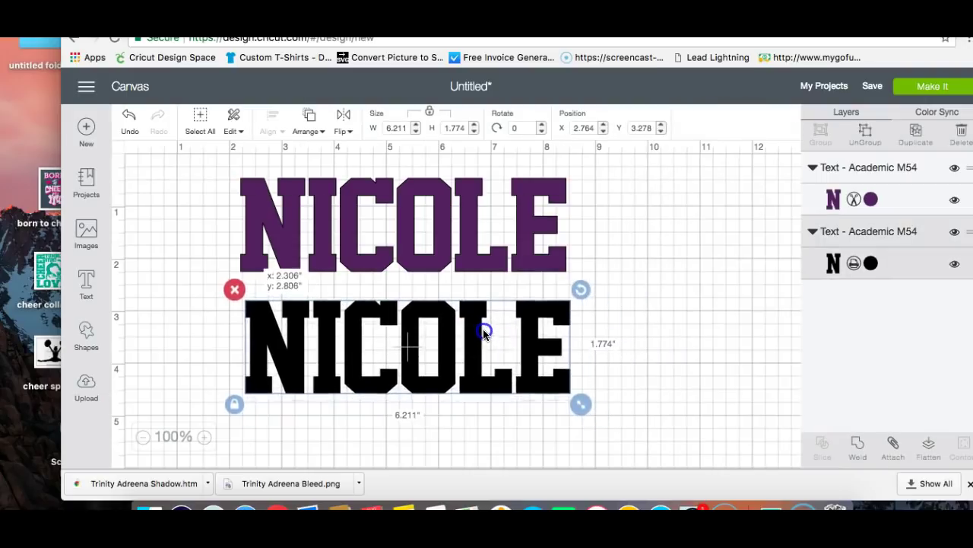
# Step: Preview the purple cut mat and the print-then-cut mat, then continue to making
pyautogui.click(934, 90)
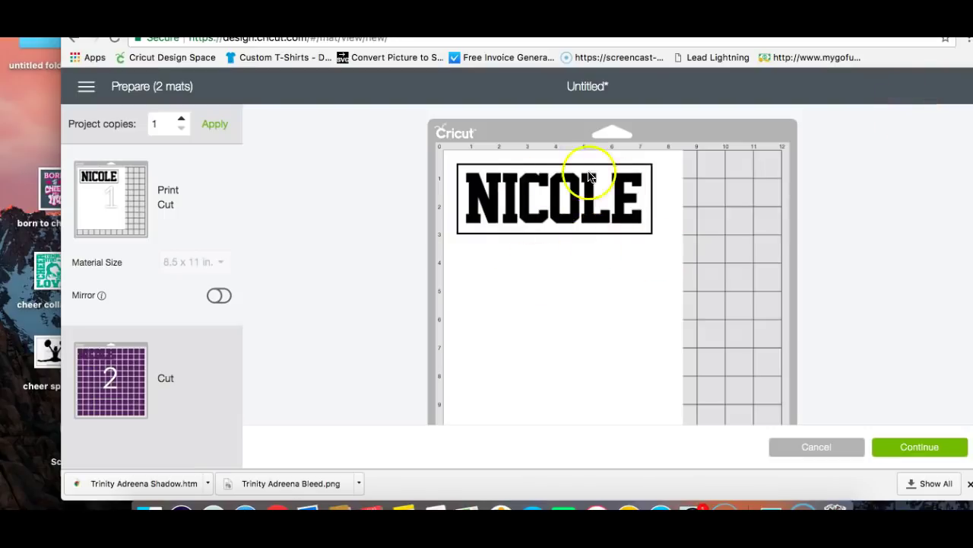
pyautogui.click(184, 364)
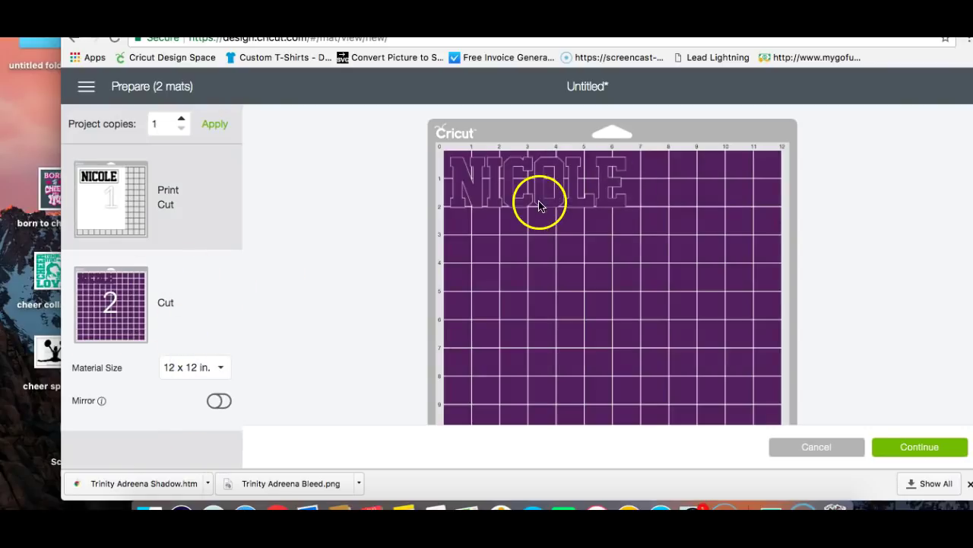
pyautogui.click(190, 203)
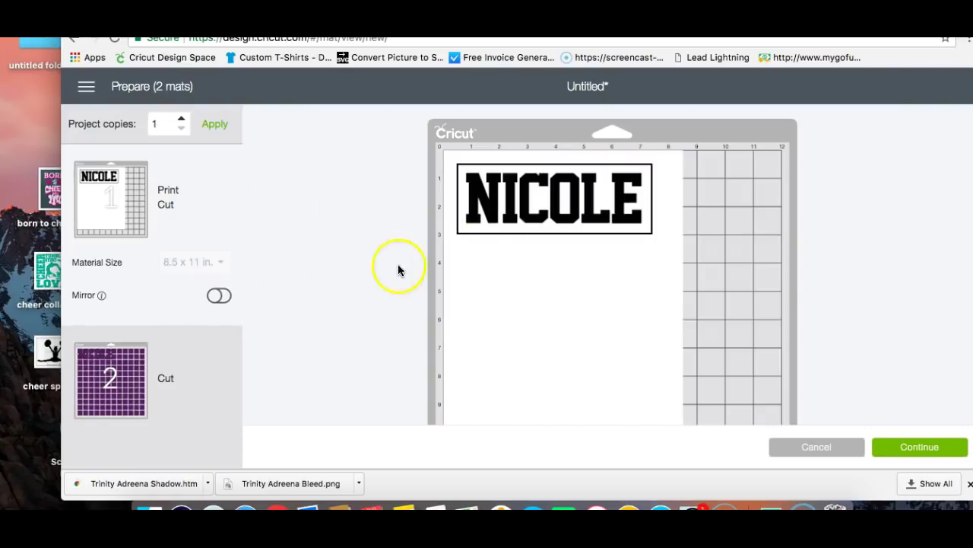
pyautogui.scroll(-3, 392, 270)
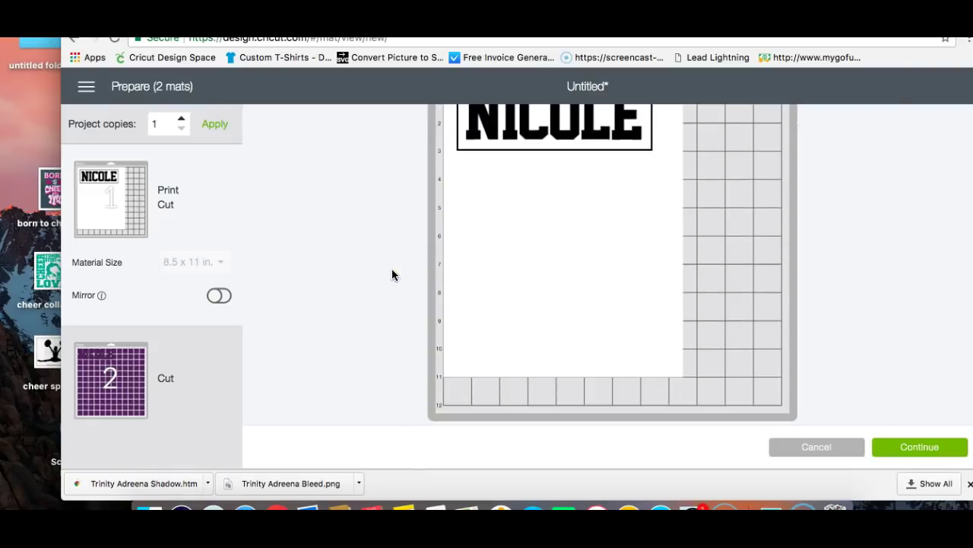
pyautogui.click(913, 450)
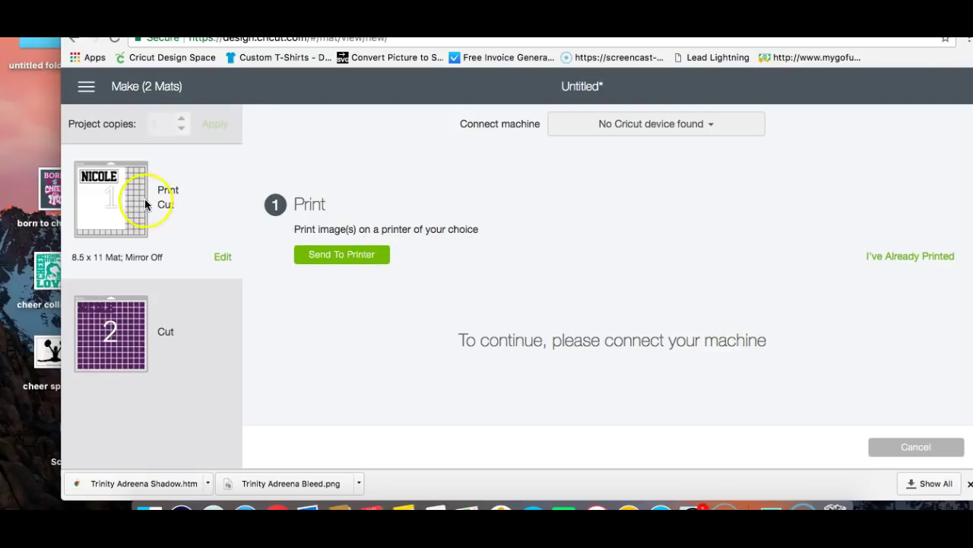
# Step: Review mat 1 in the Edit Mat dialog and accept it with Done
pyautogui.click(223, 257)
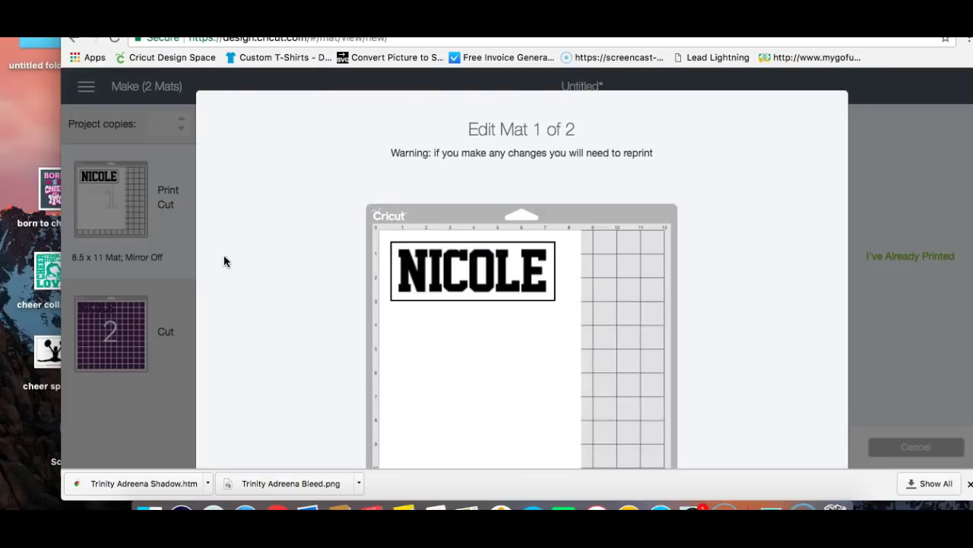
pyautogui.scroll(-3, 301, 283)
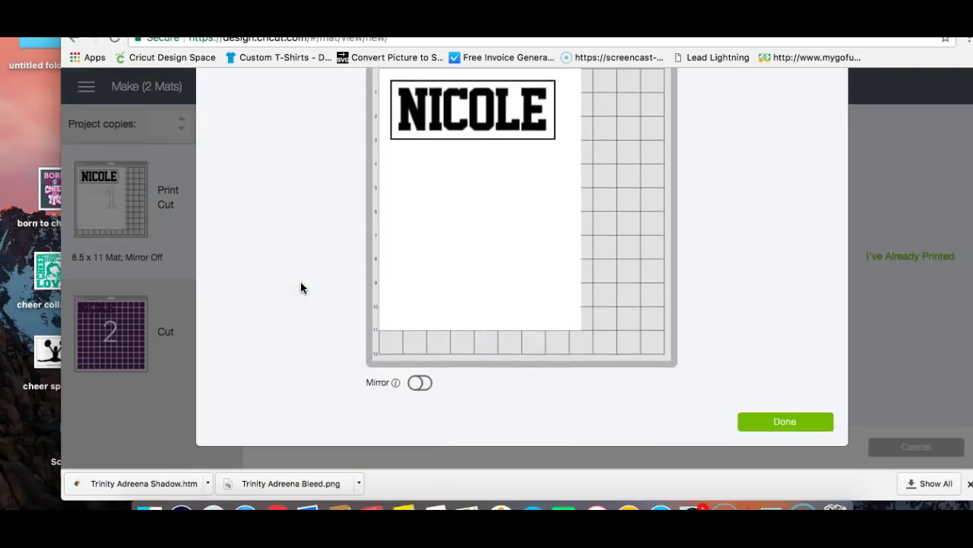
pyautogui.scroll(5, 301, 287)
pyautogui.scroll(-5, 301, 287)
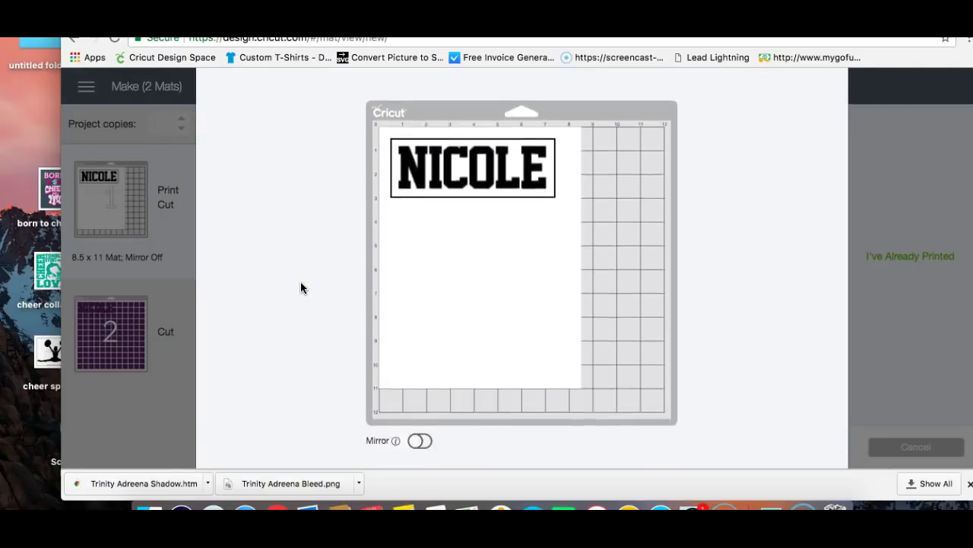
pyautogui.click(757, 429)
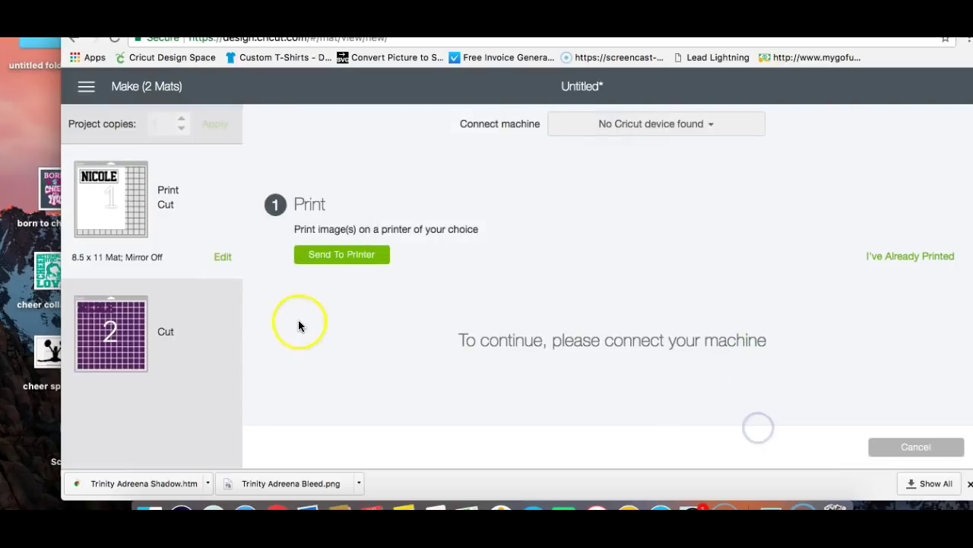
# Step: Open Print setup for the NICOLE mat and switch Bleed on
pyautogui.click(338, 259)
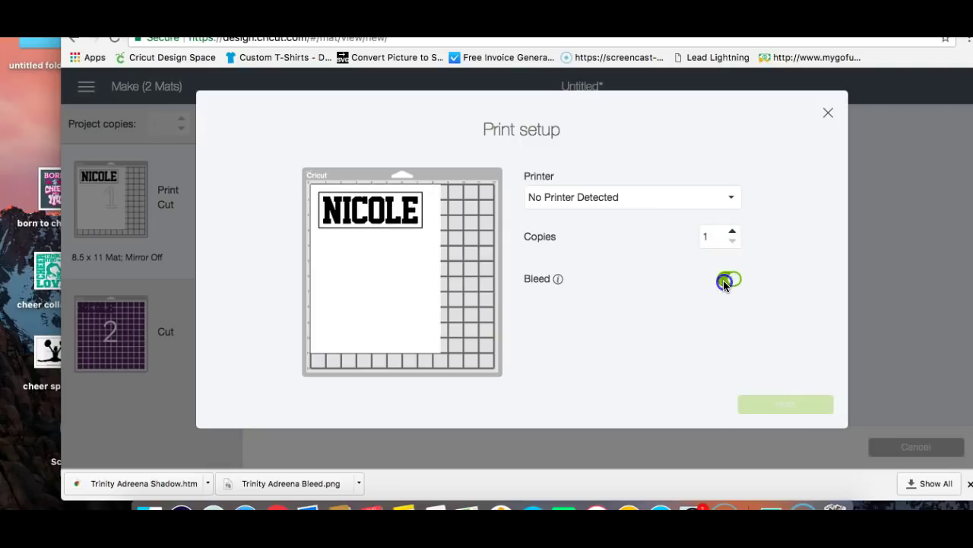
pyautogui.click(723, 280)
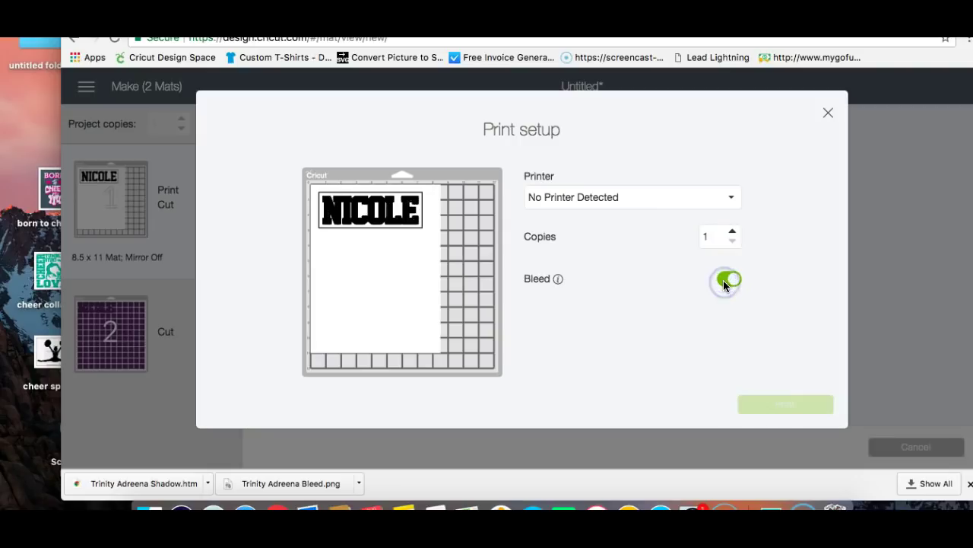
# Step: Save the bled mat preview to the Desktop as the PNG 'Nicole Academic Shadow'
pyautogui.rightClick(387, 221)
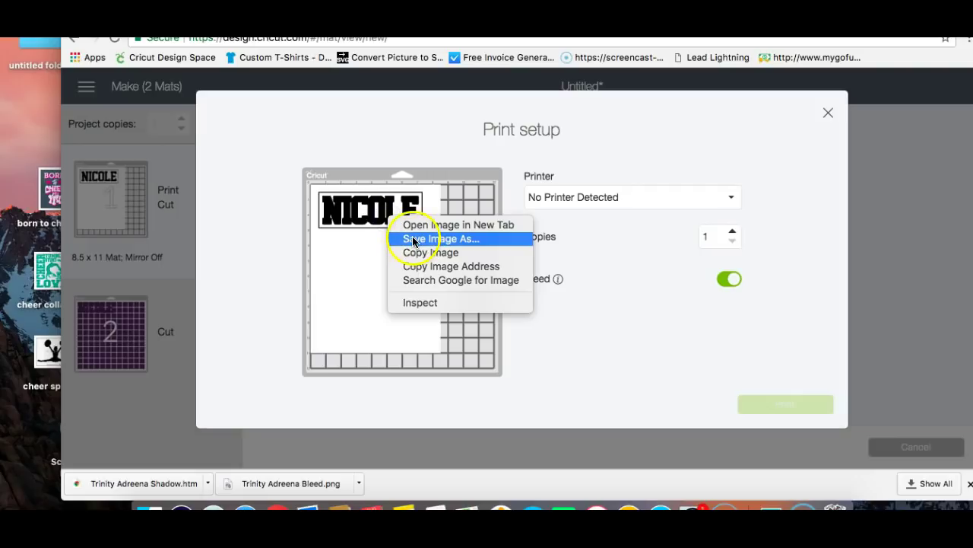
pyautogui.click(413, 239)
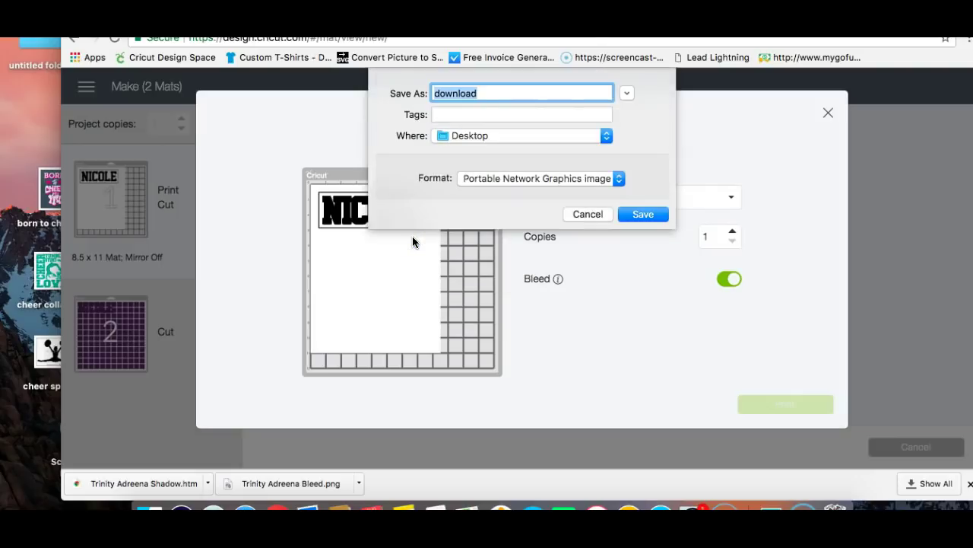
pyautogui.write('Nicole Academic Shadow')
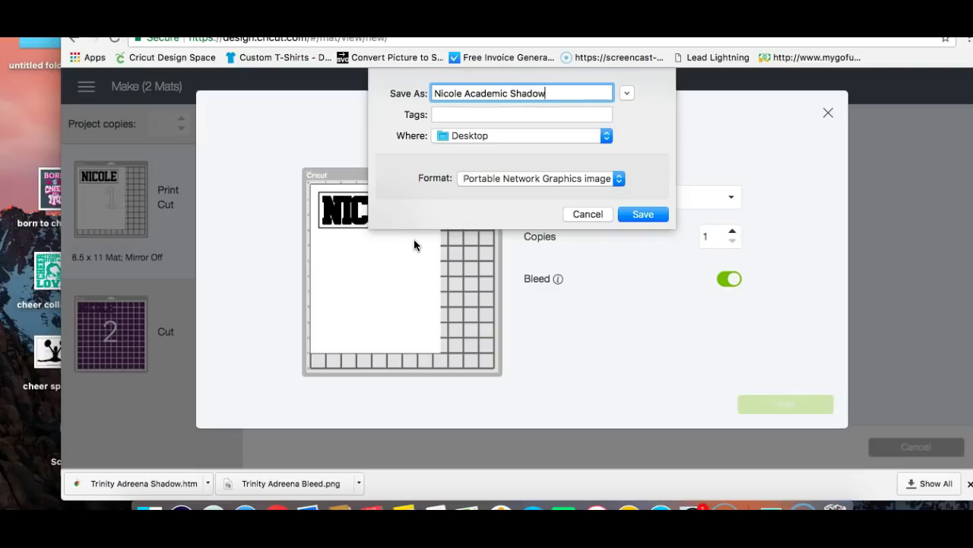
pyautogui.click(643, 215)
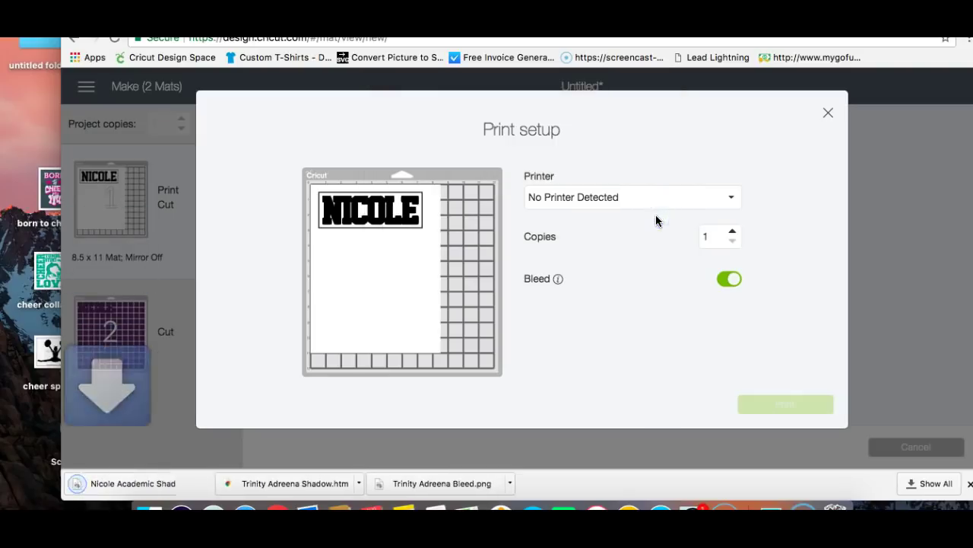
# Step: Close Print setup, cancel the cut, and delete the black NICOLE text
pyautogui.click(829, 116)
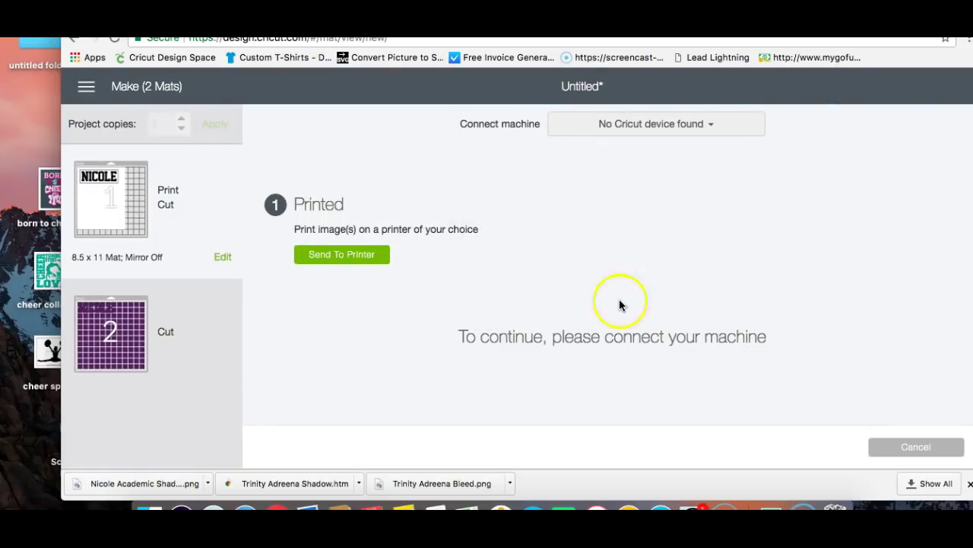
pyautogui.click(902, 449)
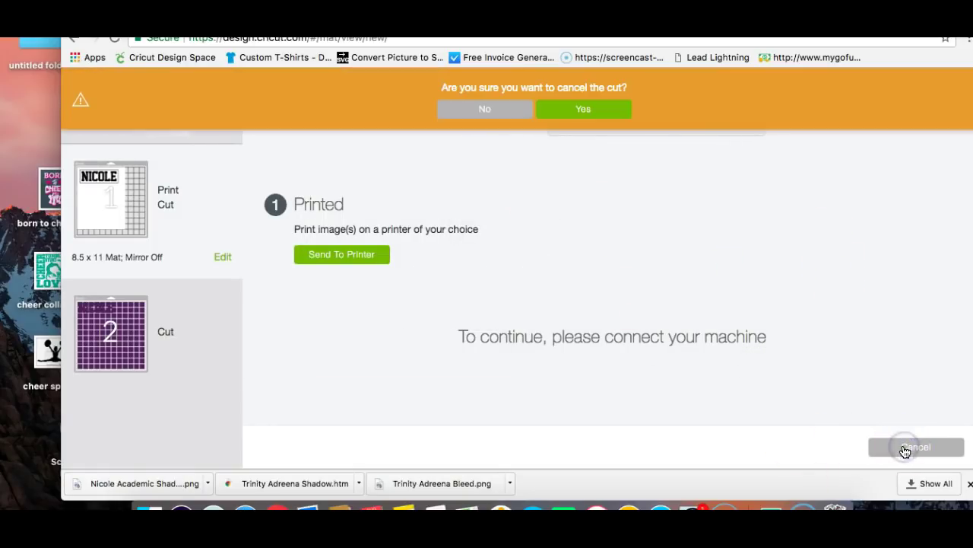
pyautogui.click(584, 109)
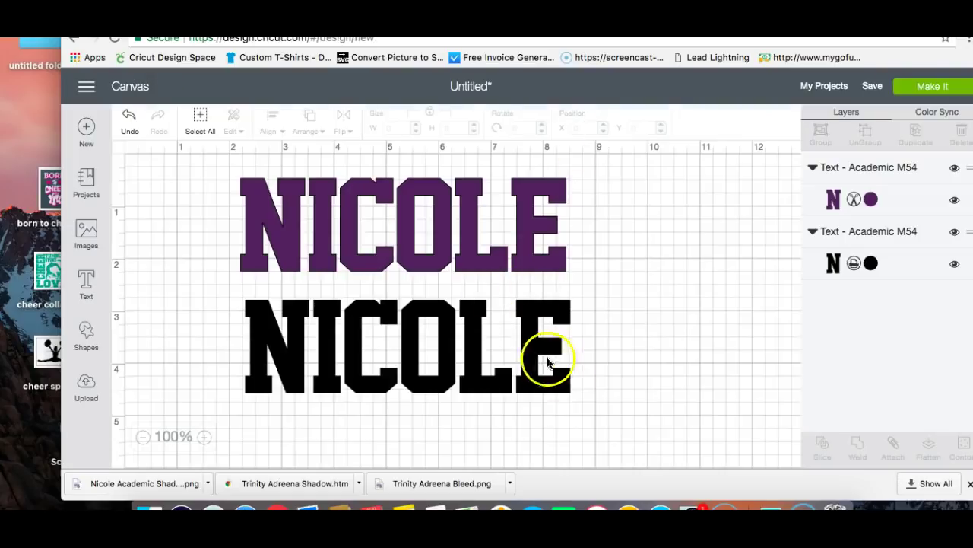
pyautogui.click(532, 350)
pyautogui.click(234, 288)
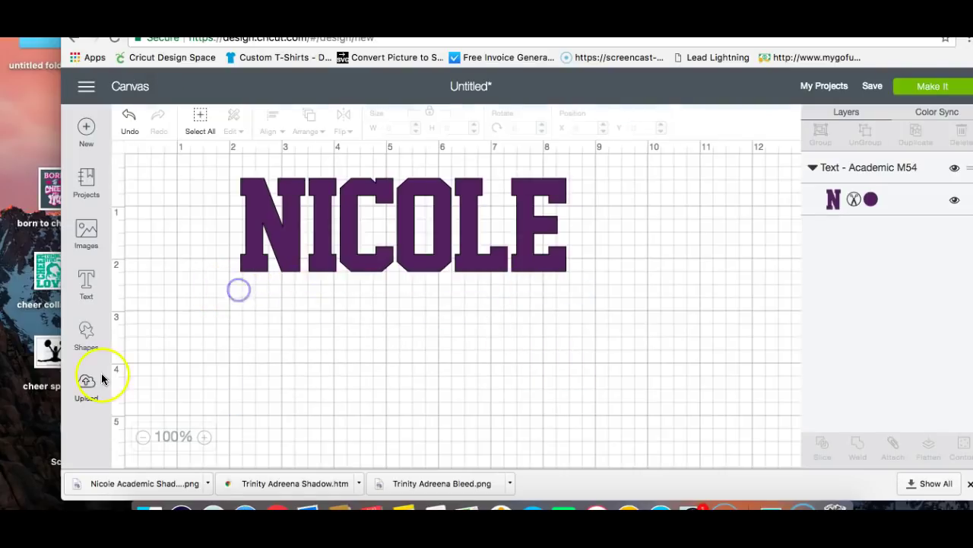
# Step: Start a new image upload and browse the computer for the file
pyautogui.click(88, 386)
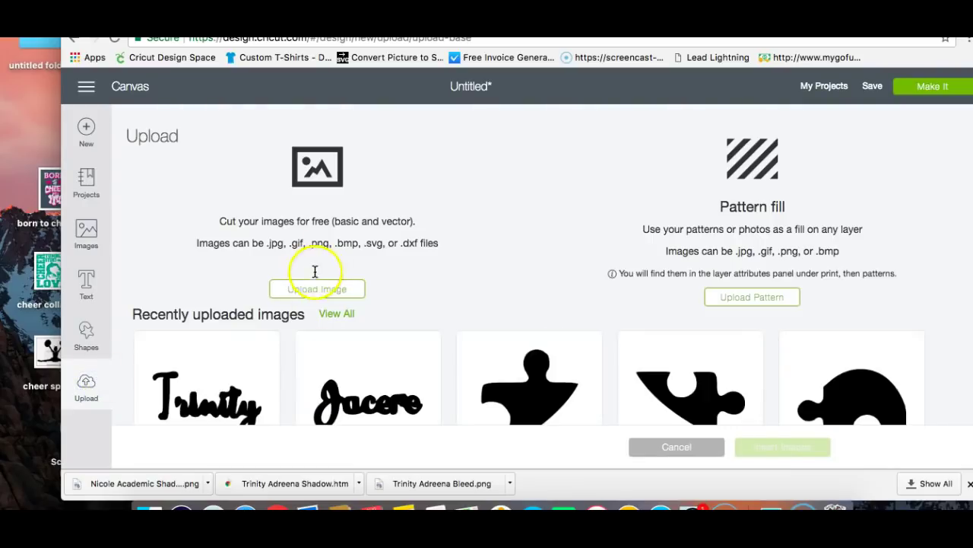
pyautogui.click(313, 290)
pyautogui.click(560, 284)
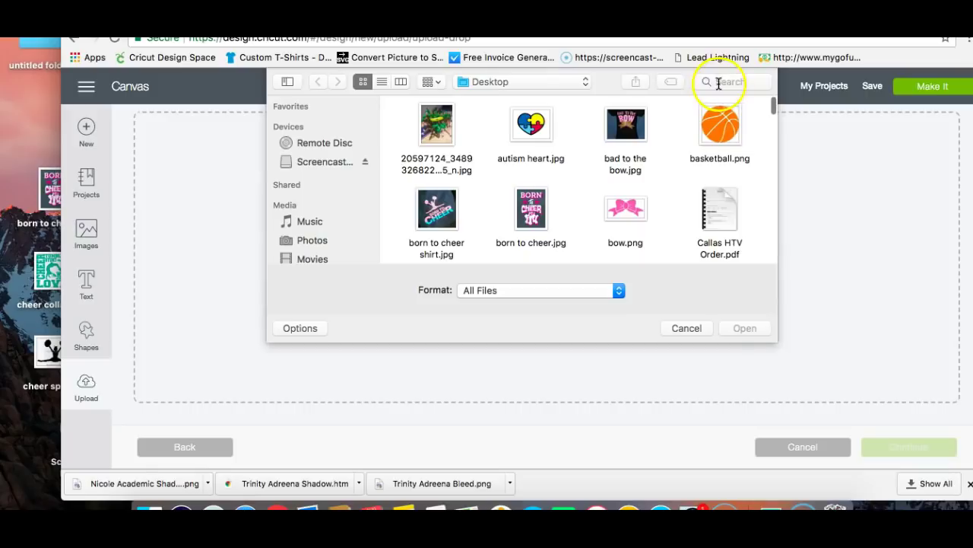
# Step: Find Nicole Academic Shadow.png and upload it as a Simple image
pyautogui.click(721, 82)
pyautogui.write('nicole')
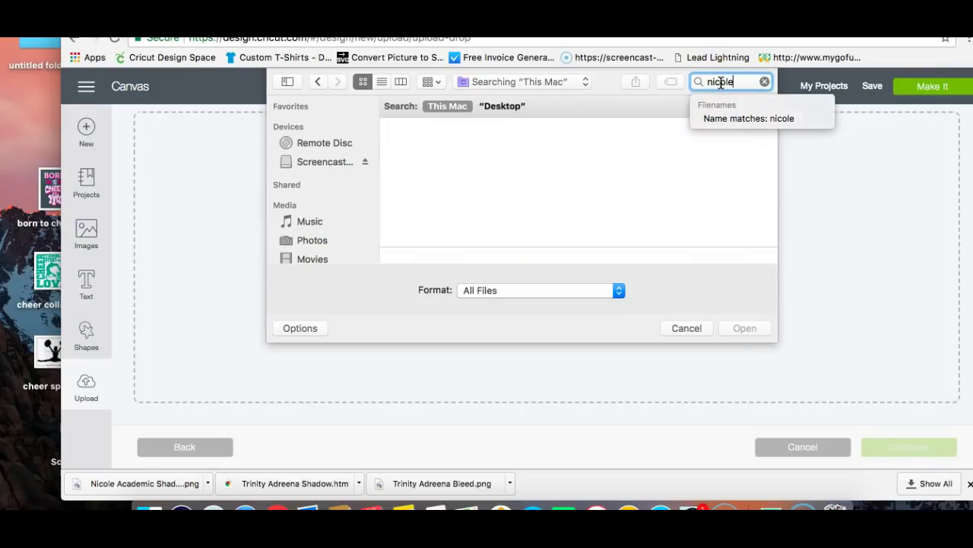
pyautogui.click(438, 159)
pyautogui.doubleClick(436, 158)
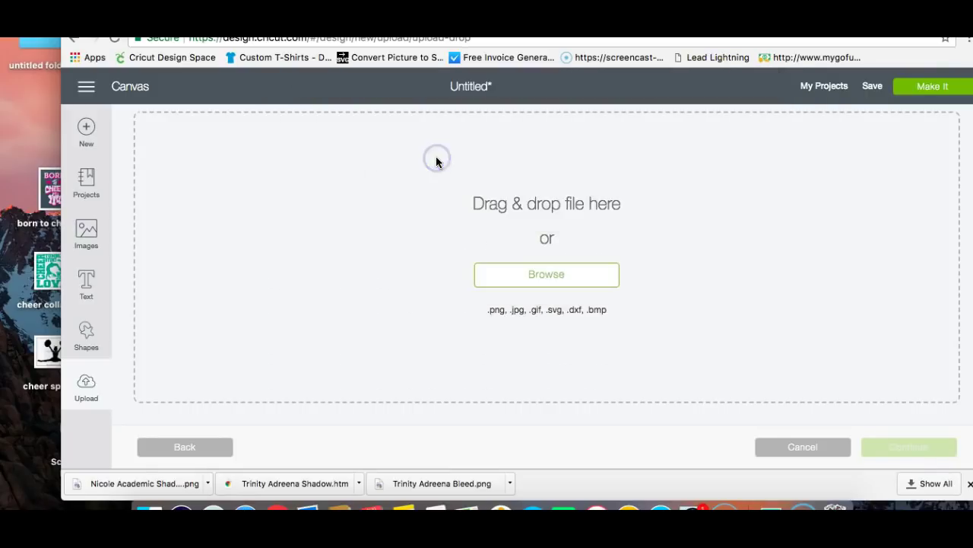
pyautogui.click(703, 222)
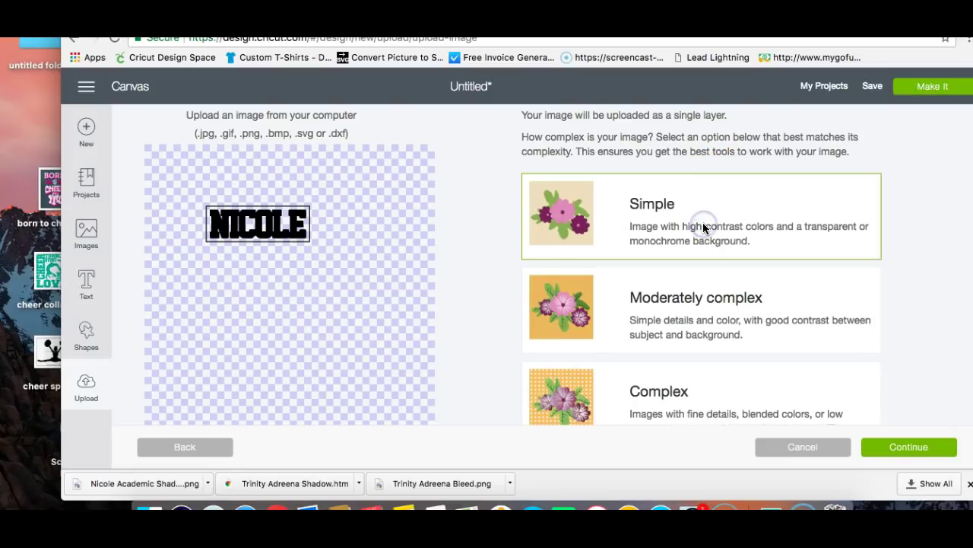
pyautogui.click(896, 447)
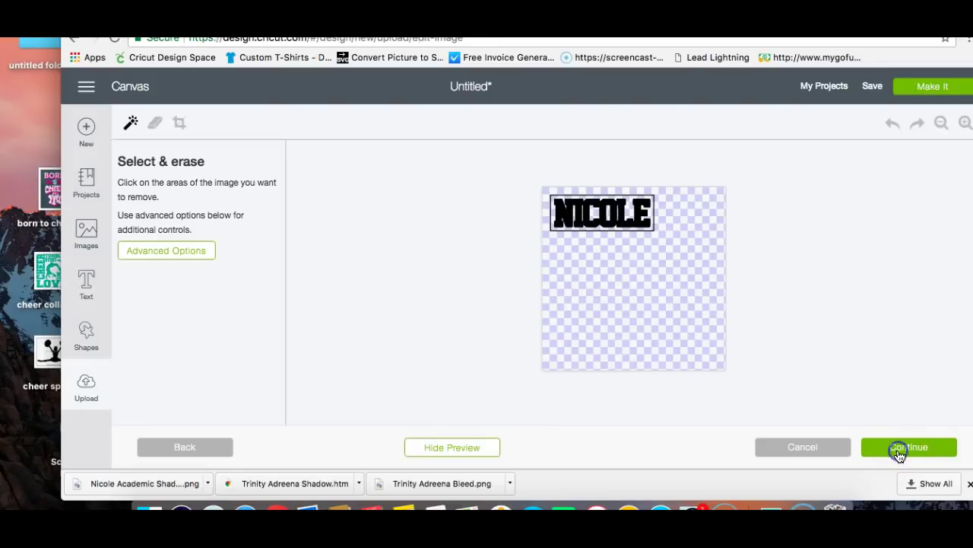
# Step: Zoom in, remove the background, and erase the box's bottom and left borders around NICOLE
pyautogui.click(963, 123)
pyautogui.click(765, 206)
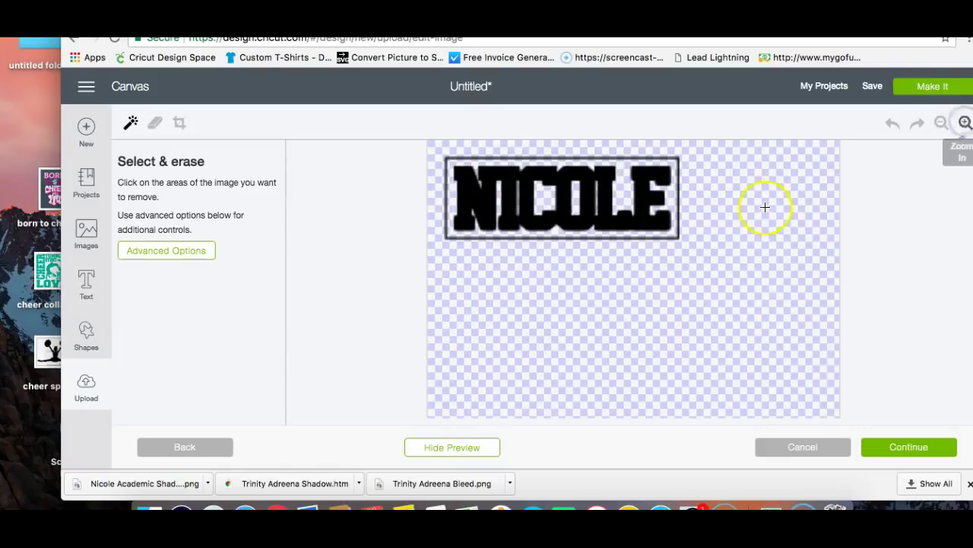
pyautogui.click(154, 127)
pyautogui.click(154, 128)
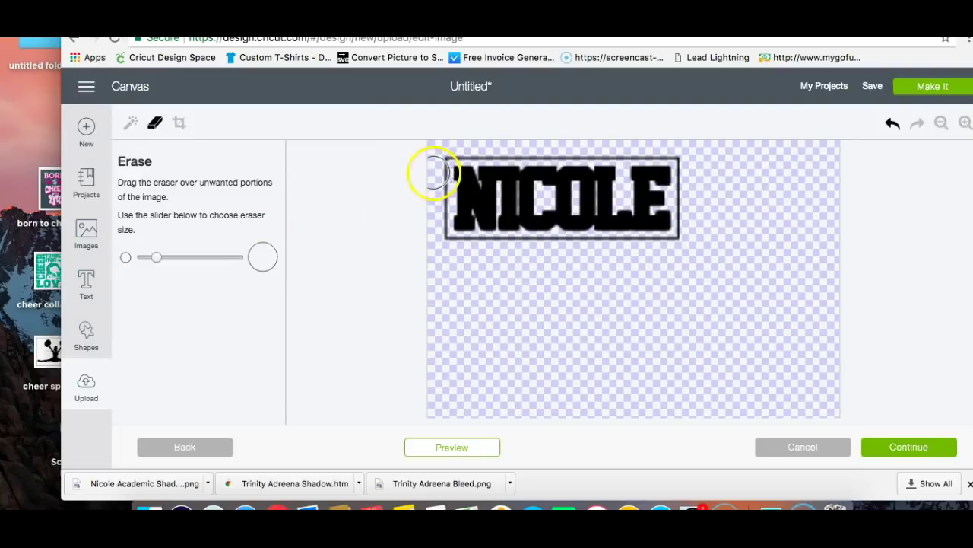
pyautogui.click(448, 253)
pyautogui.moveTo(448, 253); pyautogui.dragTo(527, 257)
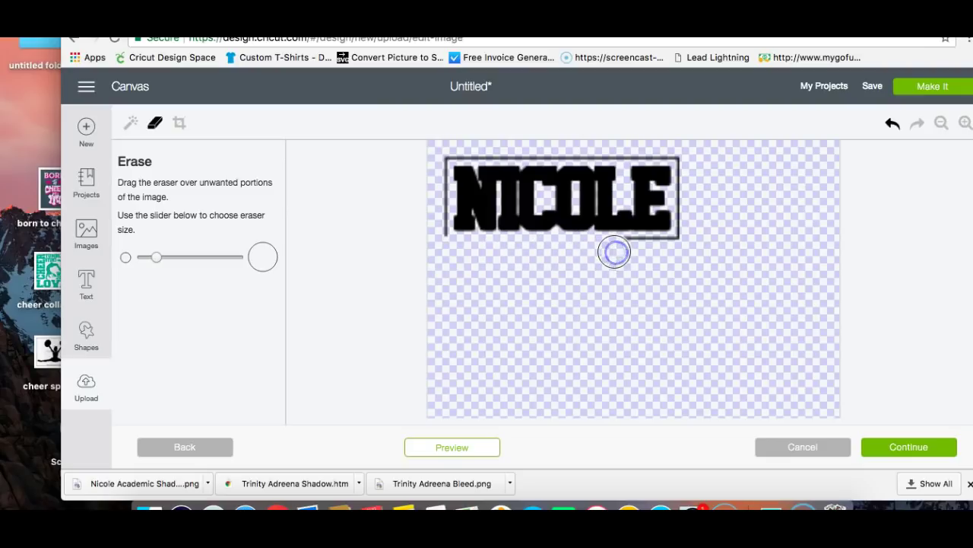
pyautogui.moveTo(615, 252); pyautogui.dragTo(686, 249)
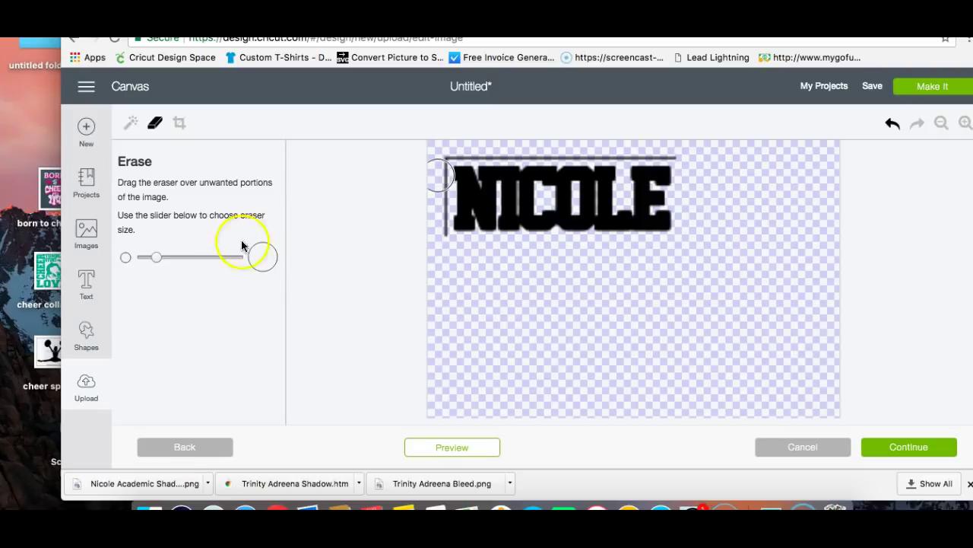
pyautogui.moveTo(425, 214); pyautogui.dragTo(442, 231)
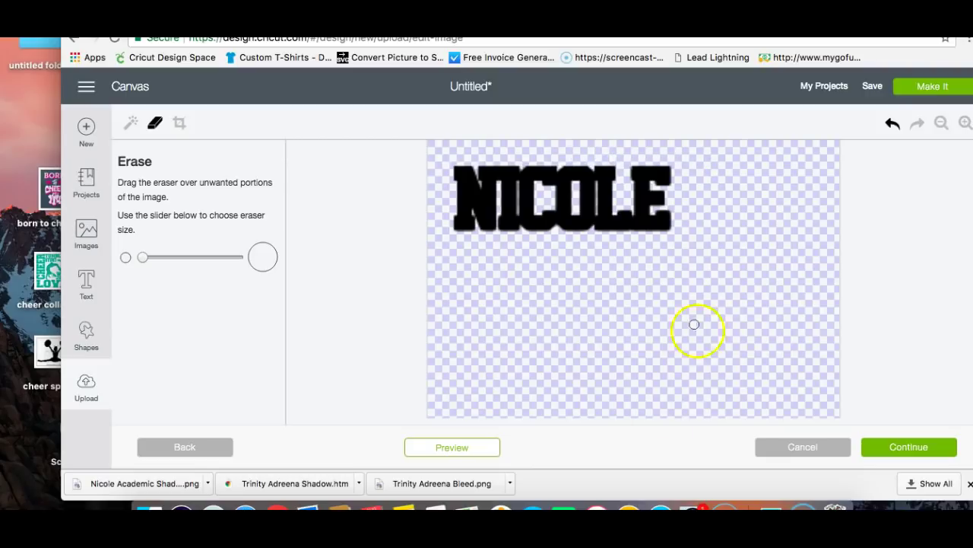
# Step: Save the Nicole Academic Shadow upload as a cut image and insert it onto the canvas
pyautogui.click(901, 447)
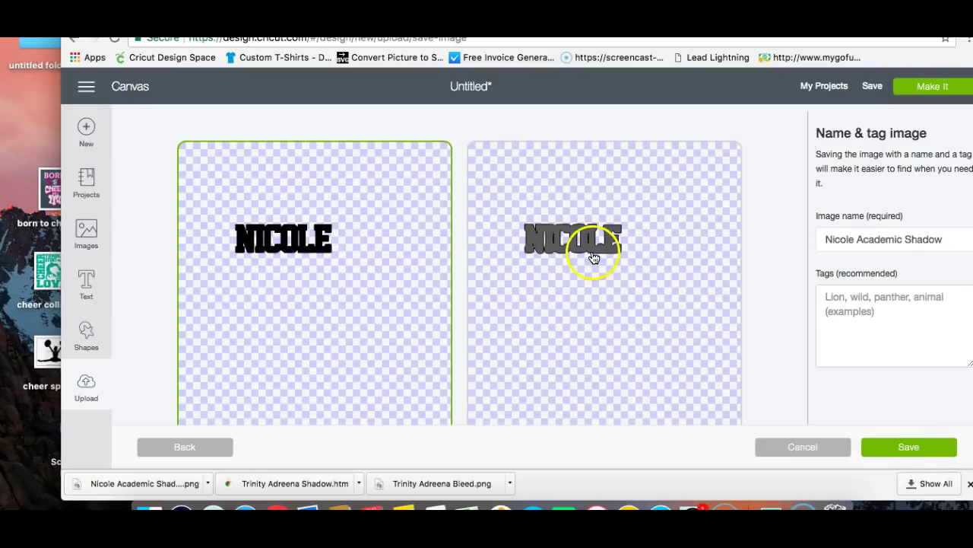
pyautogui.click(593, 257)
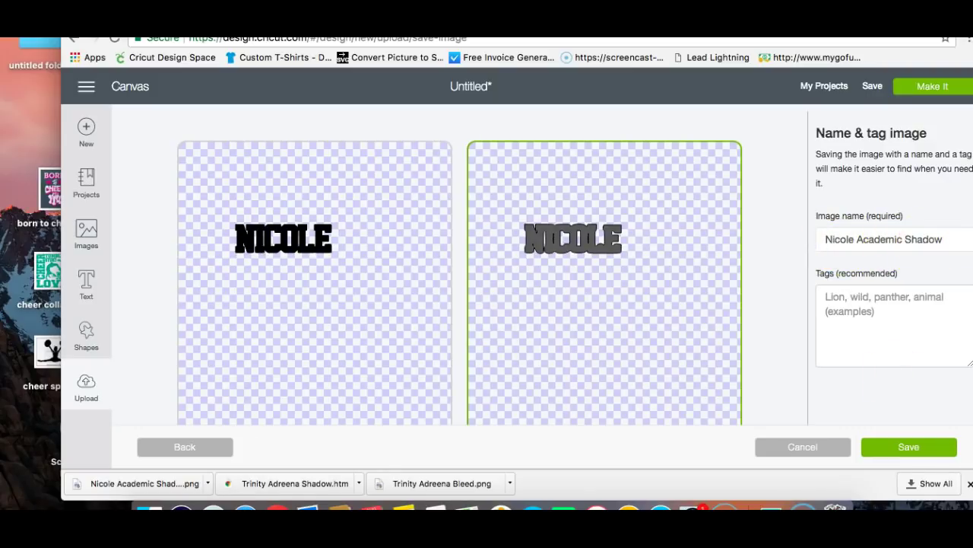
pyautogui.click(894, 453)
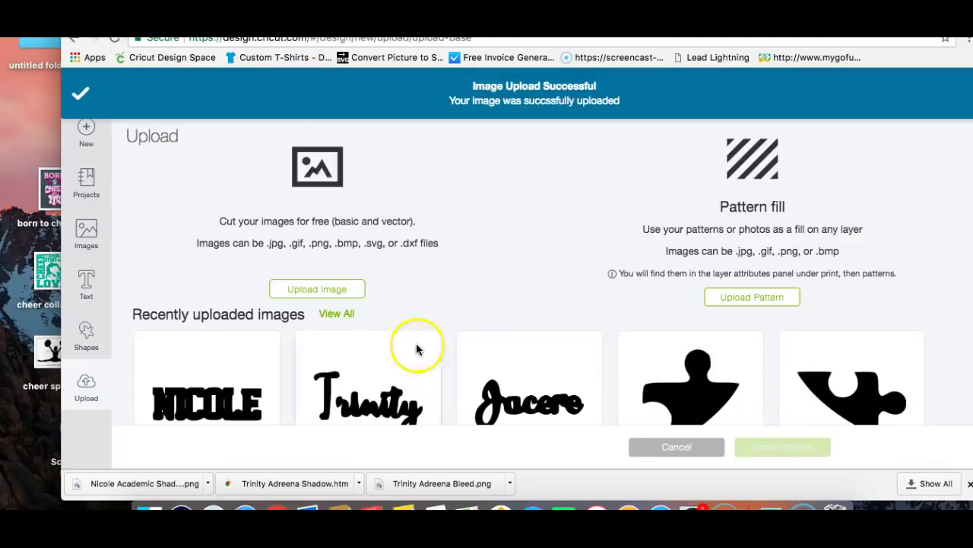
pyautogui.click(218, 351)
pyautogui.click(774, 448)
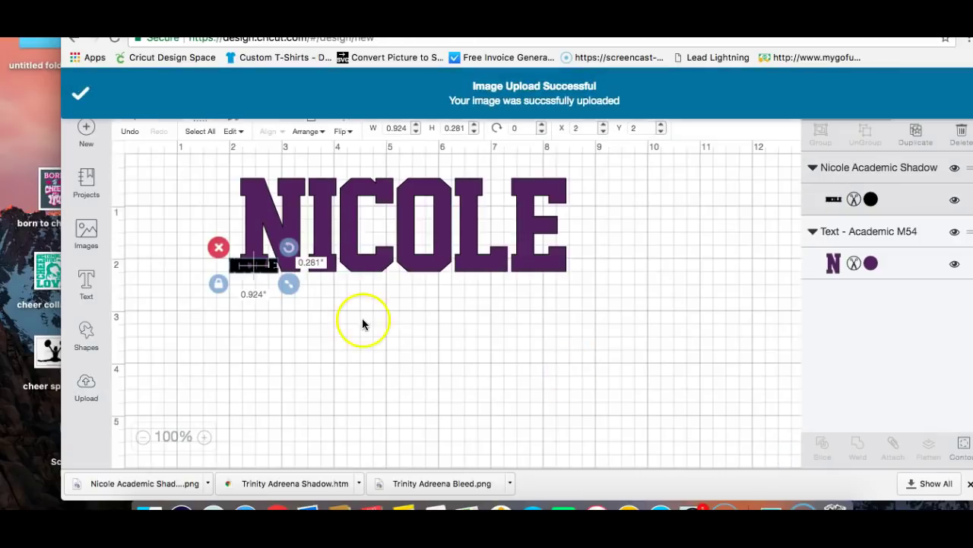
# Step: Bring purple NICOLE in front of the black shadow and move it down and right
pyautogui.click(322, 194)
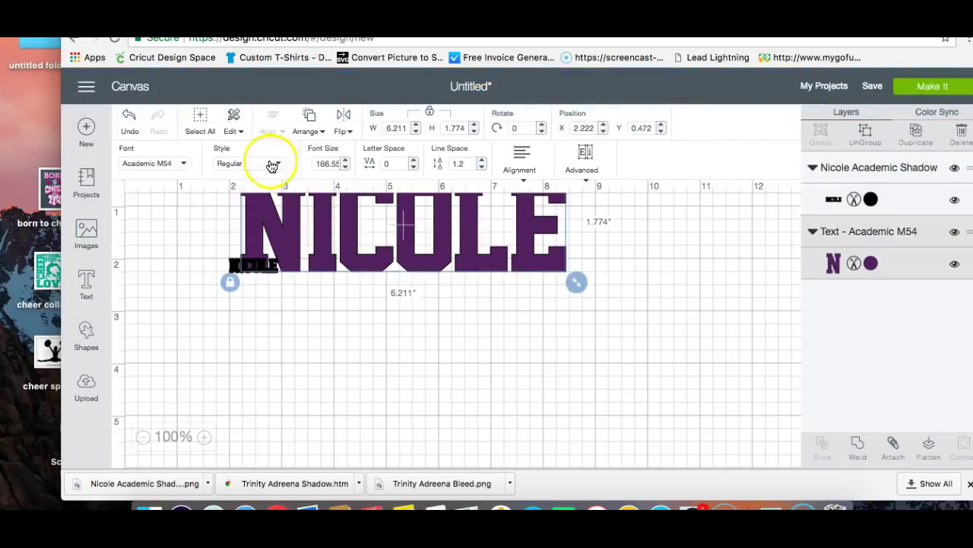
pyautogui.click(310, 130)
pyautogui.click(294, 197)
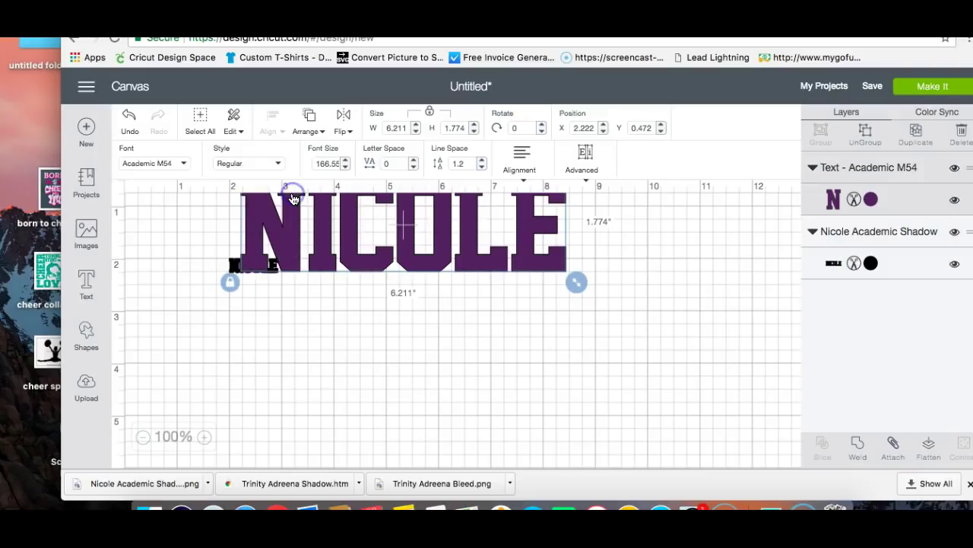
pyautogui.moveTo(375, 252); pyautogui.dragTo(439, 313)
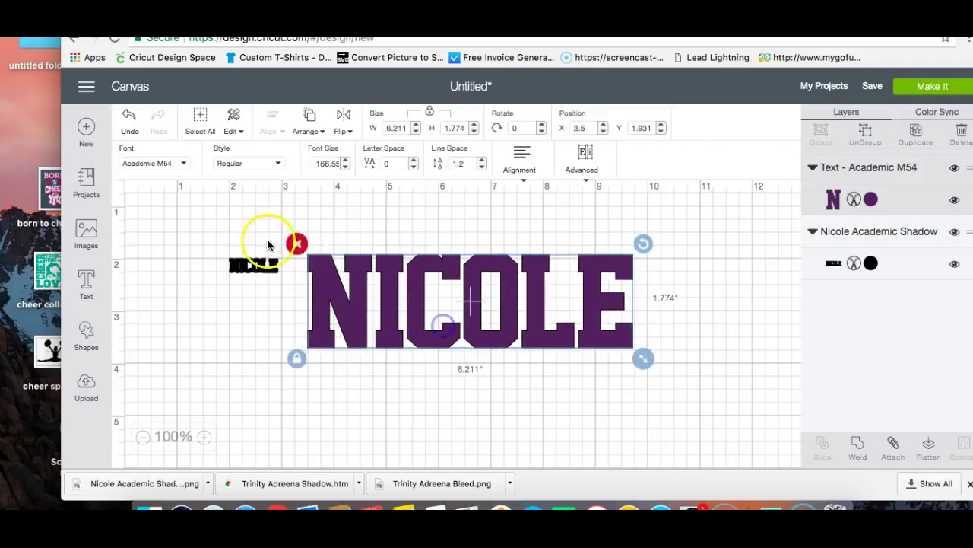
# Step: Enlarge the black shadow to roughly NICOLE's size and place NICOLE on it
pyautogui.click(263, 265)
pyautogui.moveTo(289, 284); pyautogui.dragTo(608, 428)
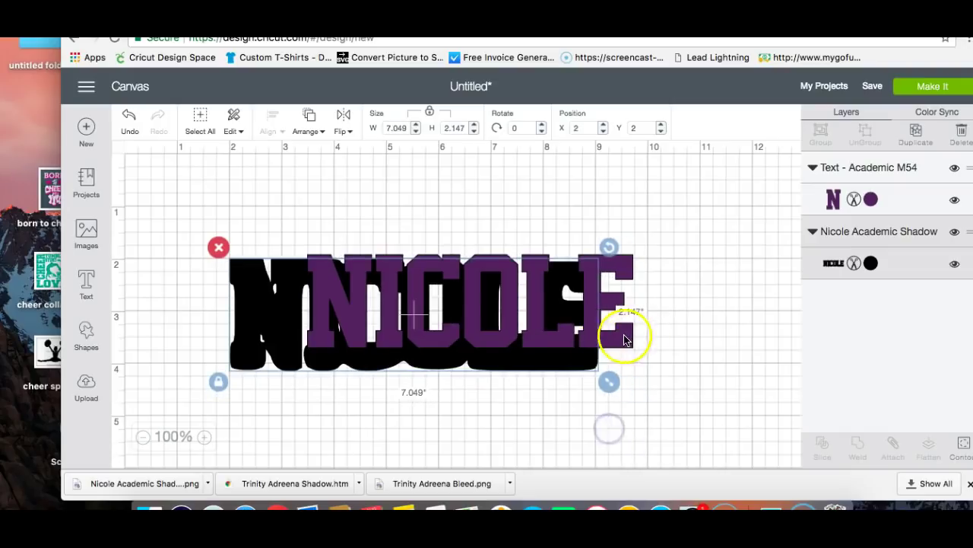
pyautogui.moveTo(624, 335); pyautogui.dragTo(721, 461)
pyautogui.moveTo(569, 326); pyautogui.dragTo(604, 264)
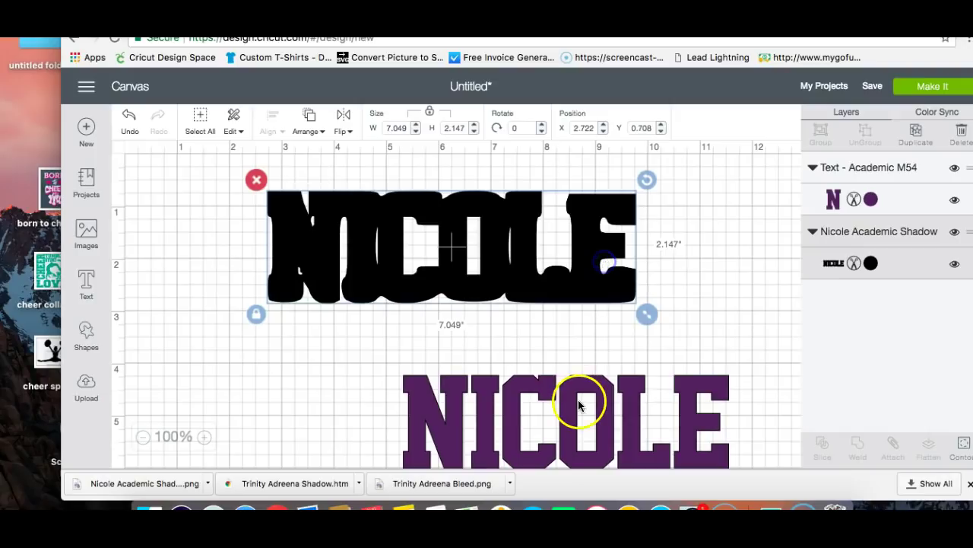
pyautogui.moveTo(578, 405); pyautogui.dragTo(451, 232)
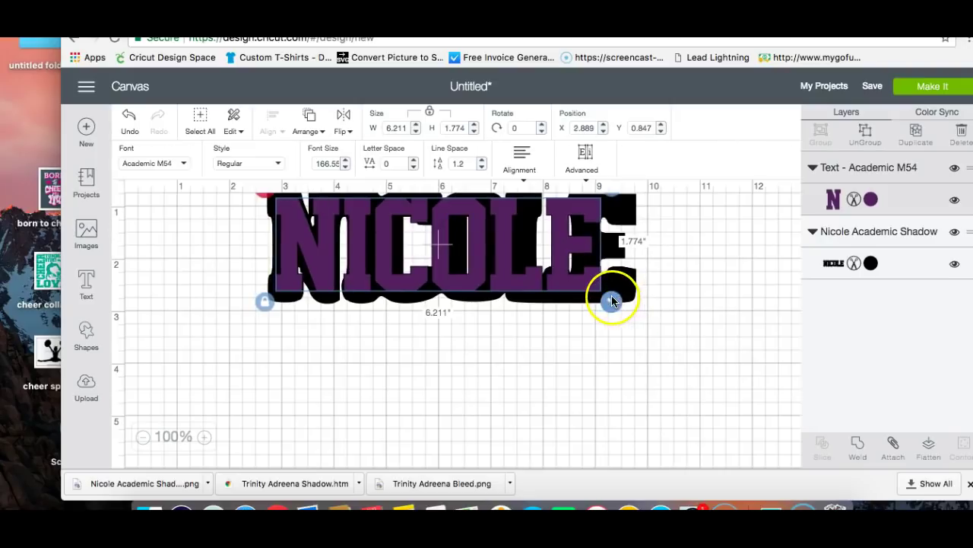
# Step: Scale and centre NICOLE over the shadow so an outline shows, then hide both layers
pyautogui.click(637, 297)
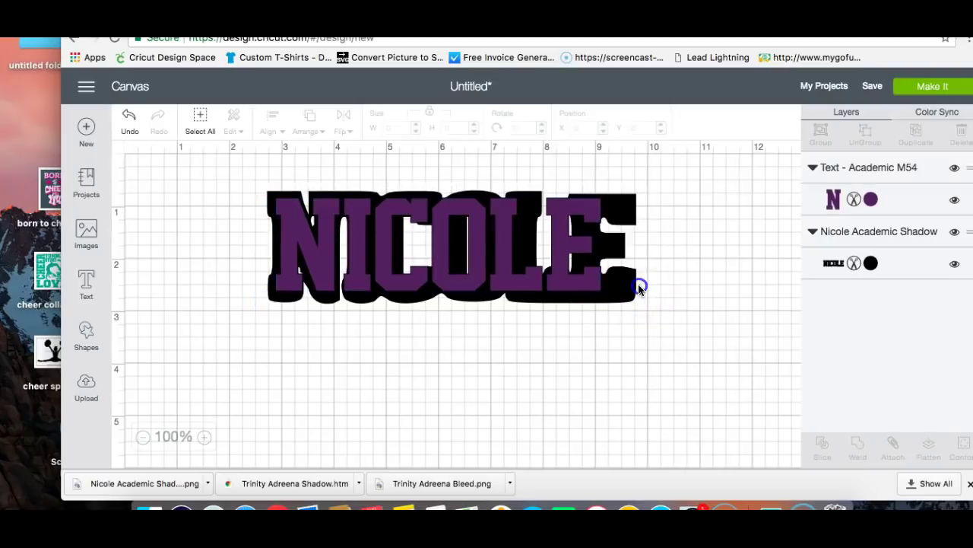
pyautogui.click(551, 275)
pyautogui.moveTo(604, 298); pyautogui.dragTo(640, 317)
pyautogui.moveTo(533, 282); pyautogui.dragTo(532, 284)
pyautogui.click(586, 380)
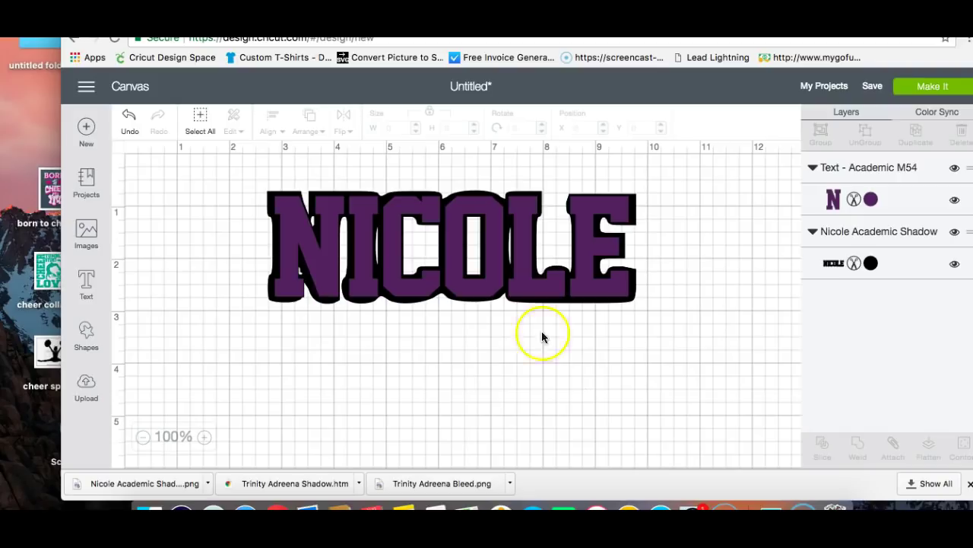
pyautogui.click(956, 201)
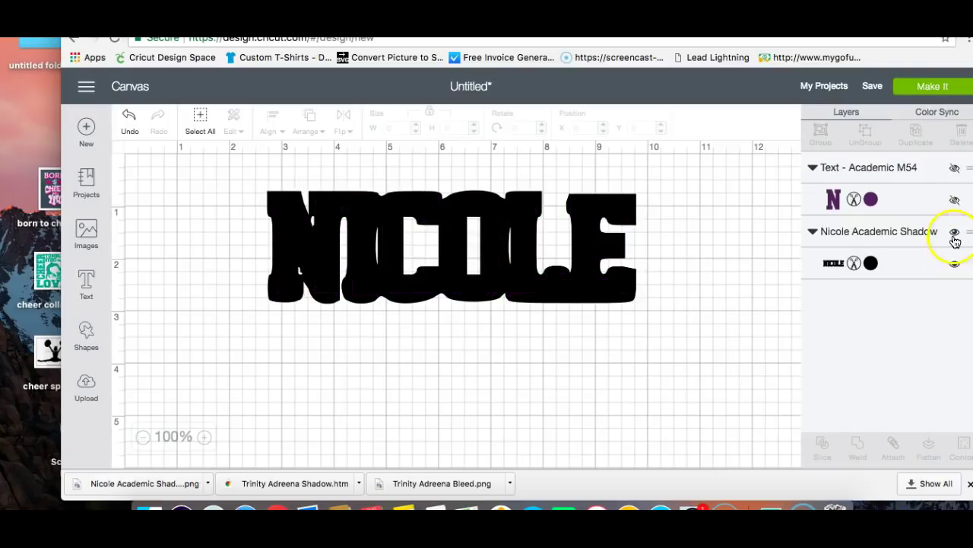
pyautogui.click(956, 232)
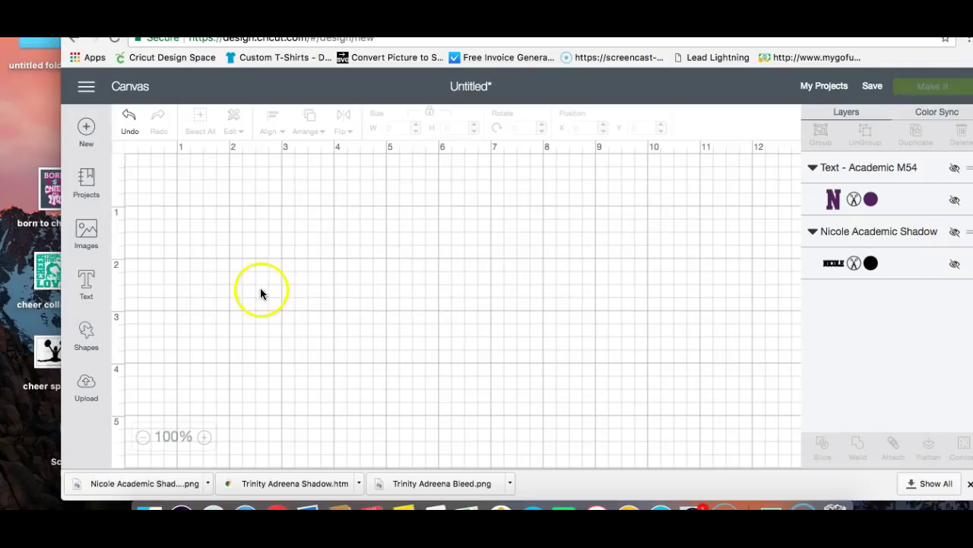
# Step: Add a new text object reading 'Jaydah'
pyautogui.click(86, 288)
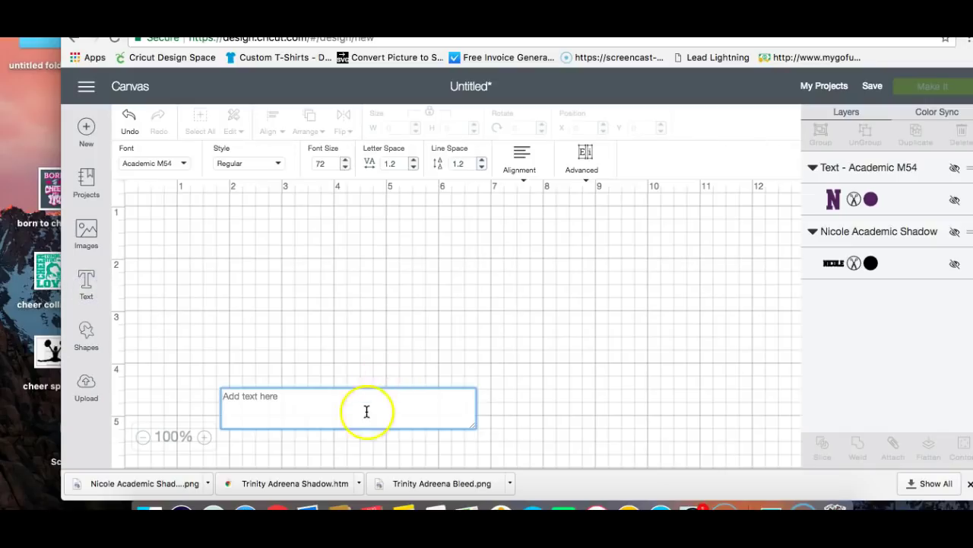
pyautogui.write('T')
pyautogui.press('BackSpace')
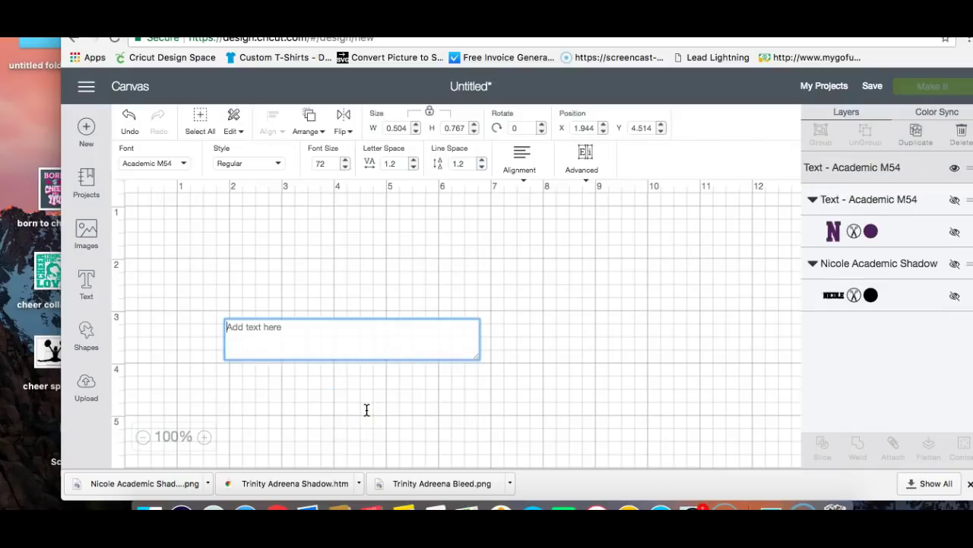
pyautogui.write('Jaydah')
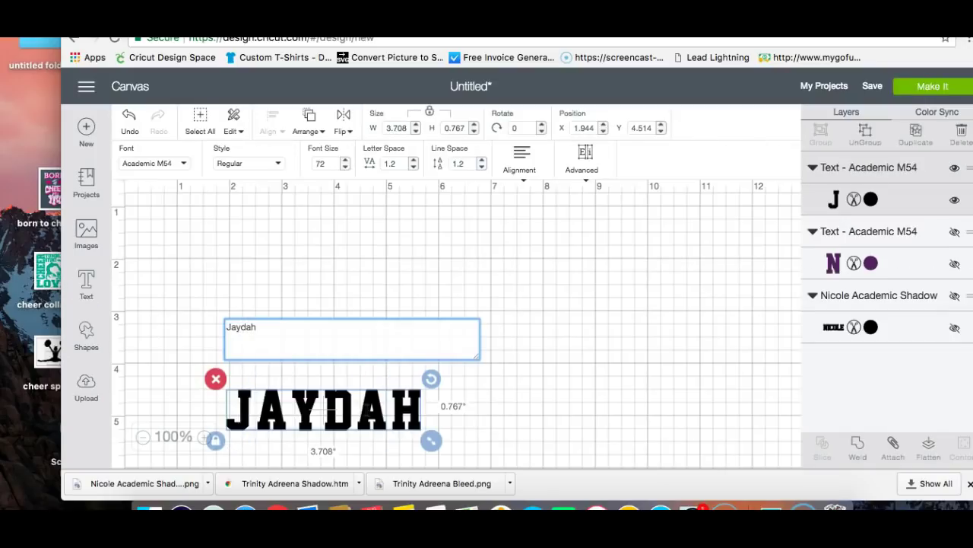
# Step: Apply the Adreena Script Demo font to Jaydah and enlarge it on the mat
pyautogui.click(163, 162)
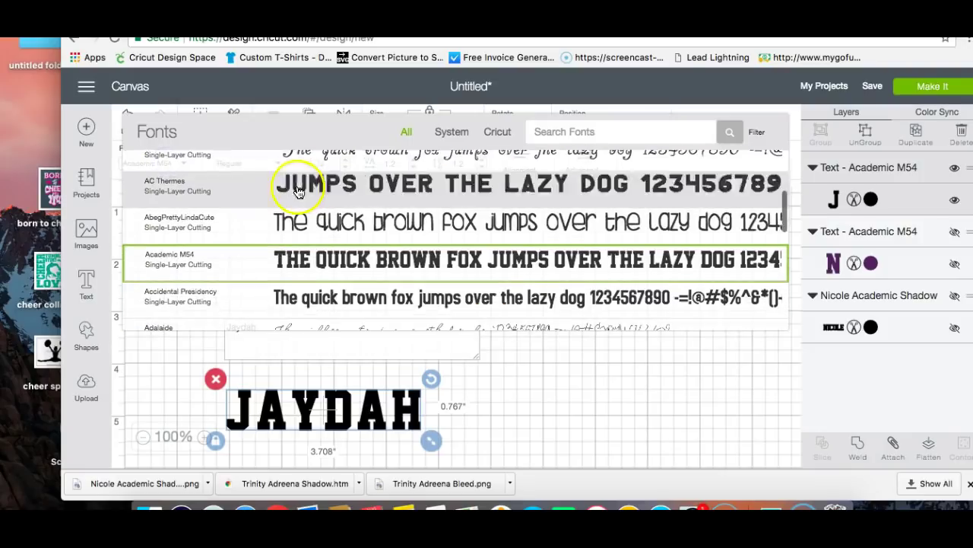
pyautogui.click(590, 131)
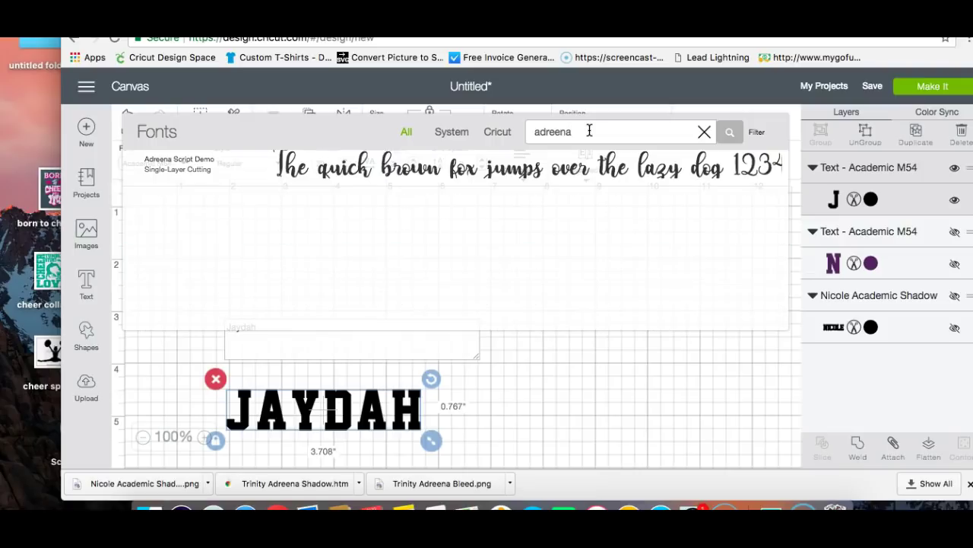
pyautogui.click(387, 184)
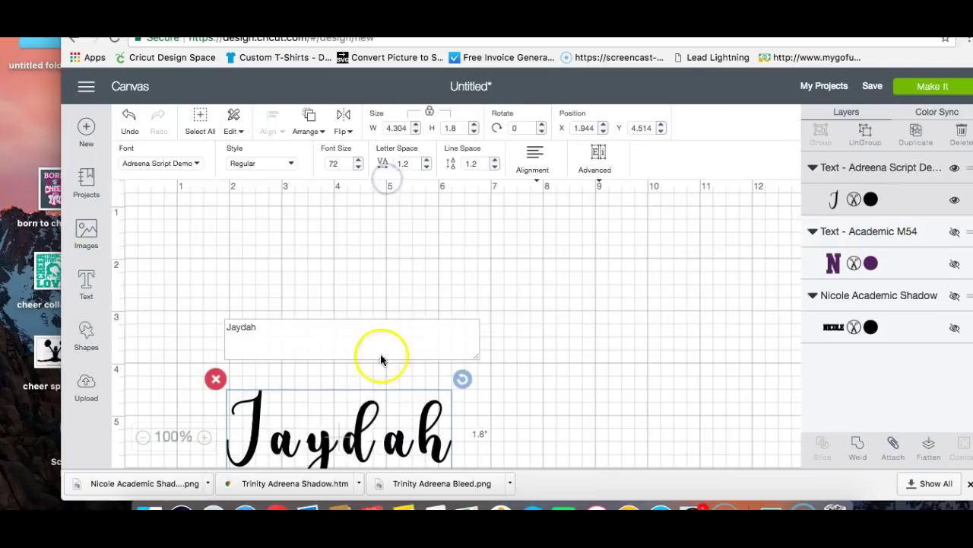
pyautogui.moveTo(348, 452); pyautogui.dragTo(438, 255)
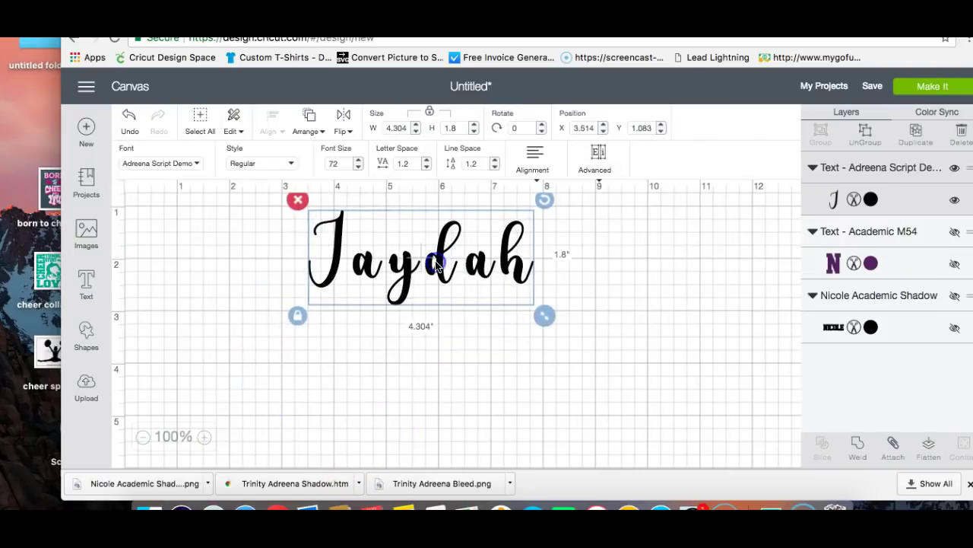
pyautogui.moveTo(545, 315); pyautogui.dragTo(745, 452)
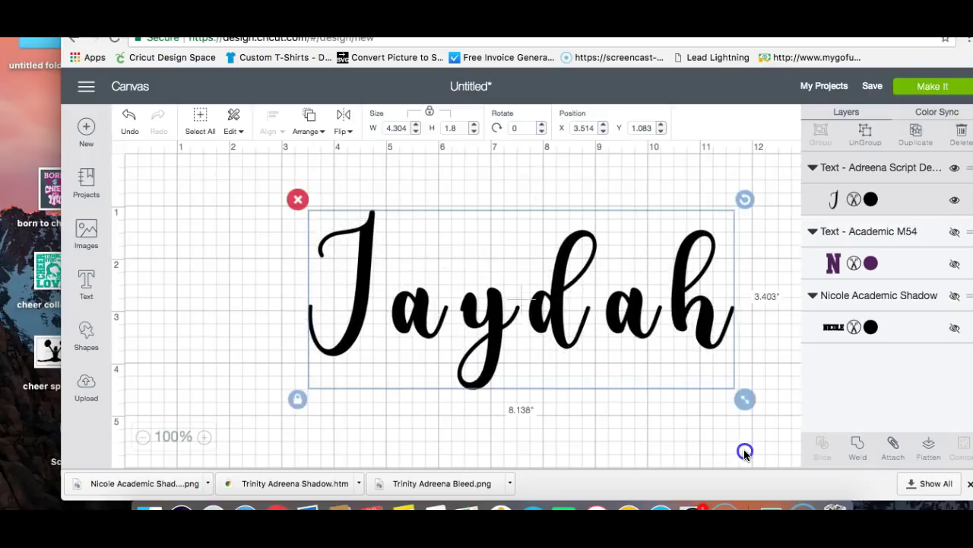
pyautogui.moveTo(621, 343); pyautogui.dragTo(489, 341)
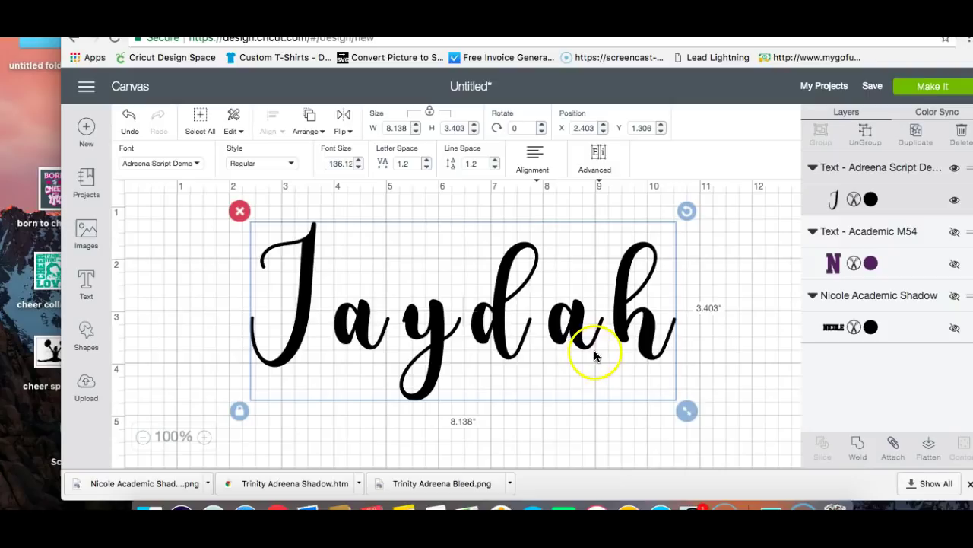
# Step: Lower Jaydah's letter spacing step by step to -0.7
pyautogui.click(427, 167)
pyautogui.click(428, 167)
pyautogui.click(427, 166)
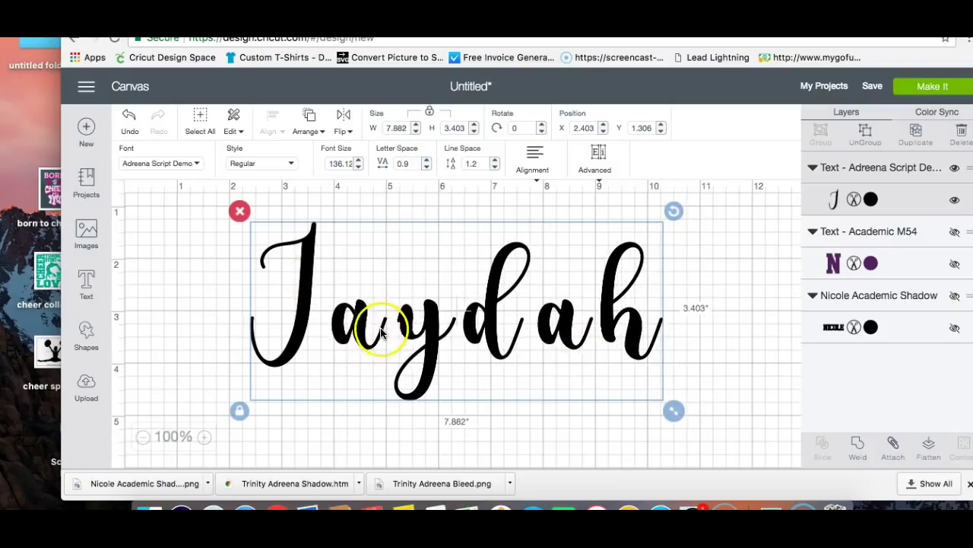
pyautogui.click(427, 167)
pyautogui.click(428, 168)
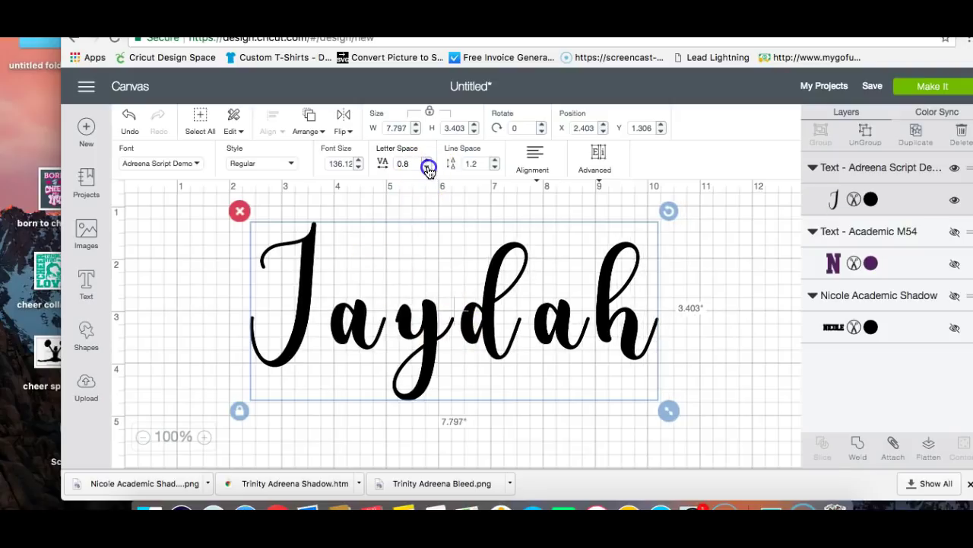
pyautogui.click(427, 167)
pyautogui.click(428, 168)
pyautogui.click(427, 167)
pyautogui.click(428, 167)
pyautogui.click(427, 167)
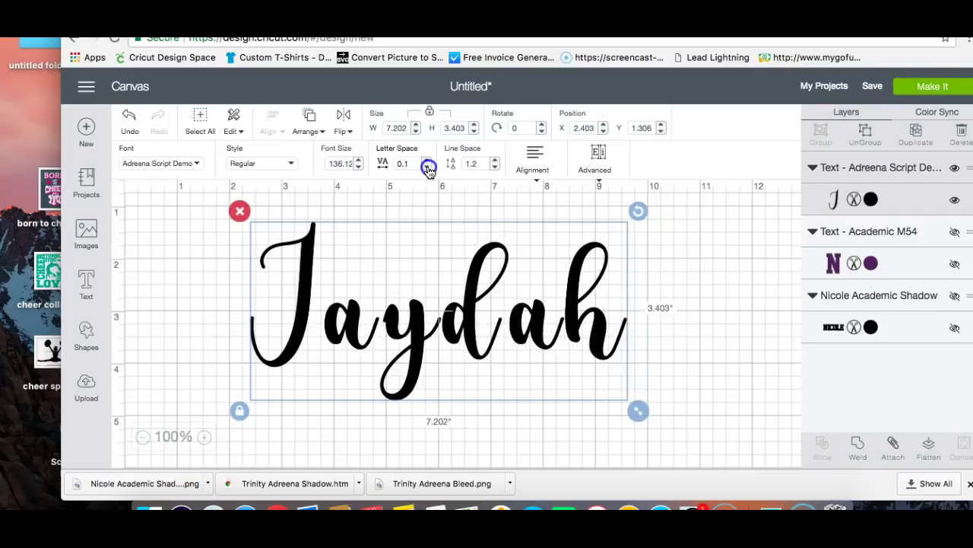
pyautogui.click(427, 168)
pyautogui.click(427, 167)
pyautogui.click(427, 167)
pyautogui.click(427, 167)
pyautogui.click(427, 167)
pyautogui.click(428, 168)
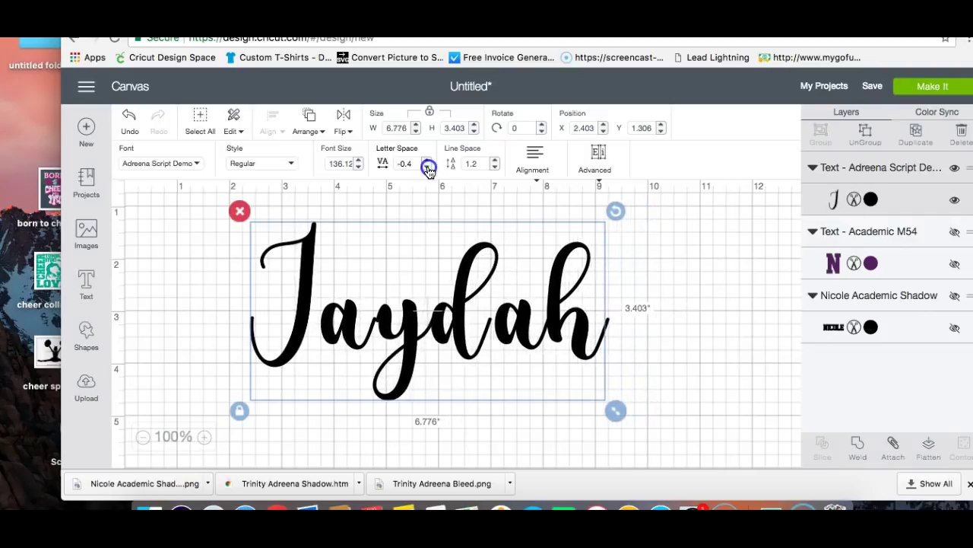
pyautogui.click(427, 167)
pyautogui.click(427, 167)
pyautogui.click(428, 167)
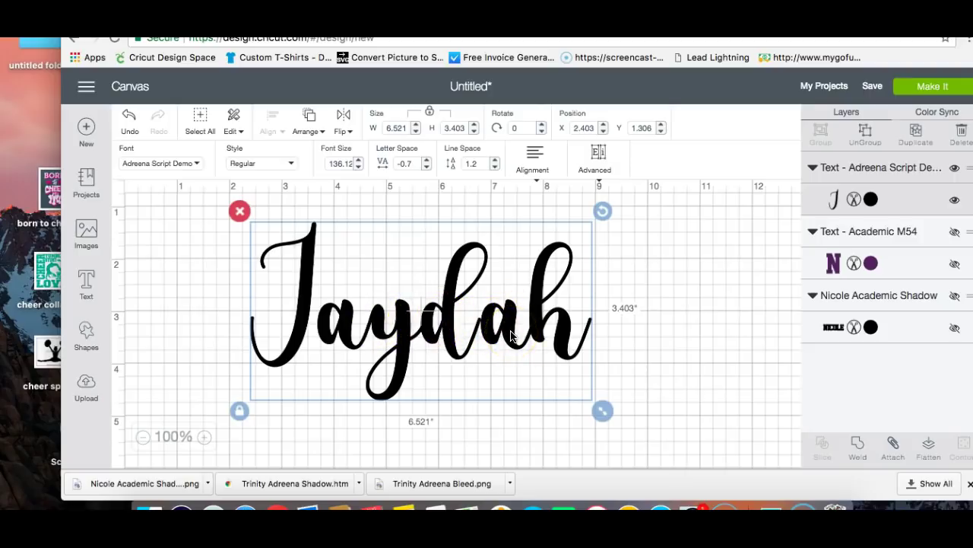
# Step: Duplicate Jaydah, change the copy's text to 'ah', and move it aside
pyautogui.click(922, 134)
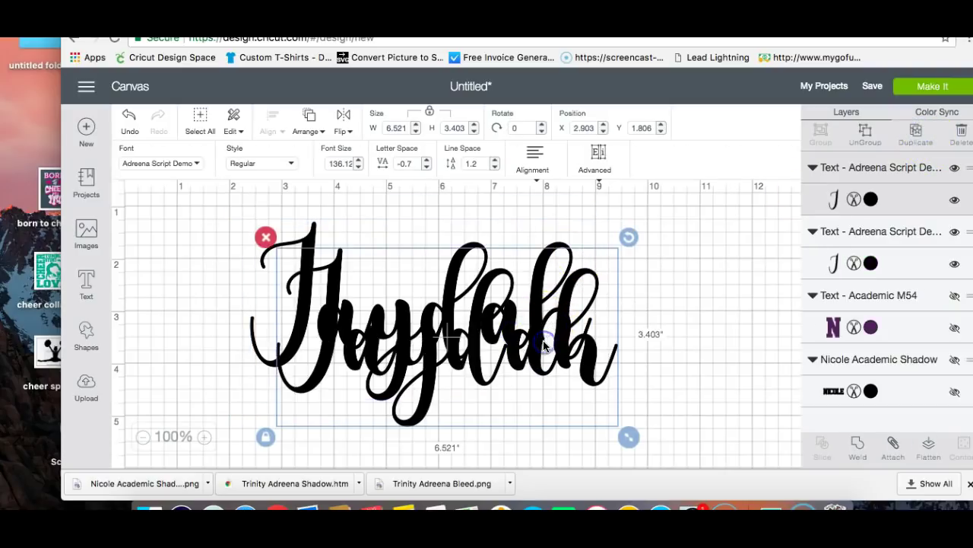
pyautogui.doubleClick(545, 344)
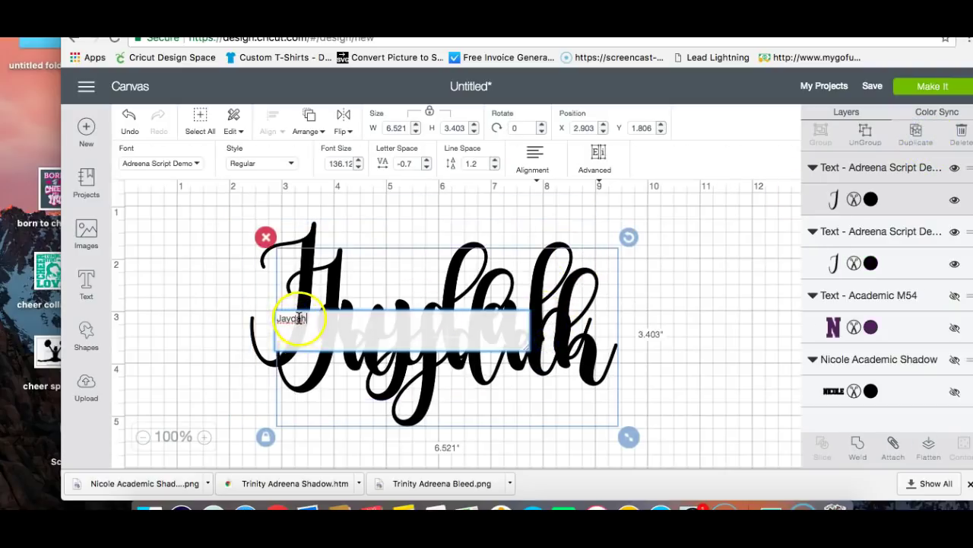
pyautogui.click(236, 320)
pyautogui.press('BackSpace')
pyautogui.write('ah')
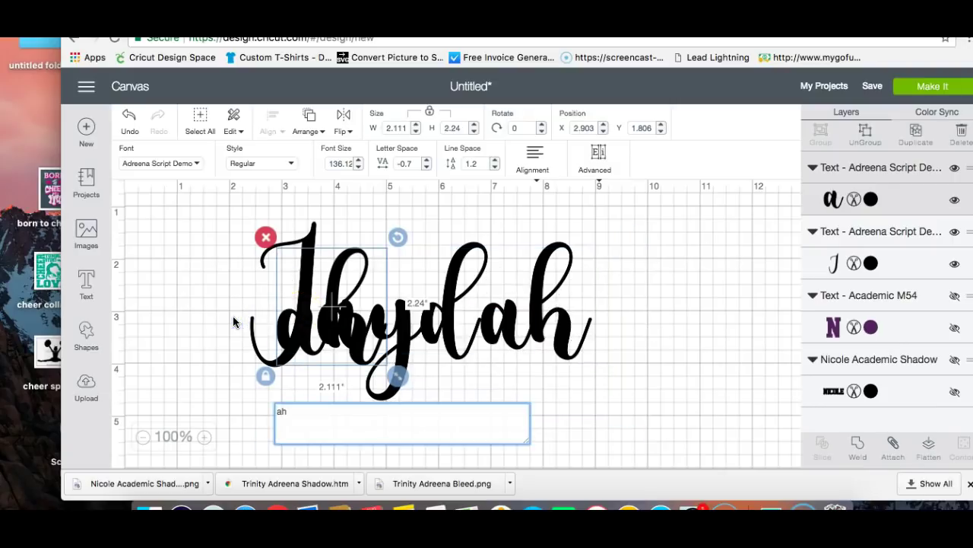
pyautogui.click(440, 314)
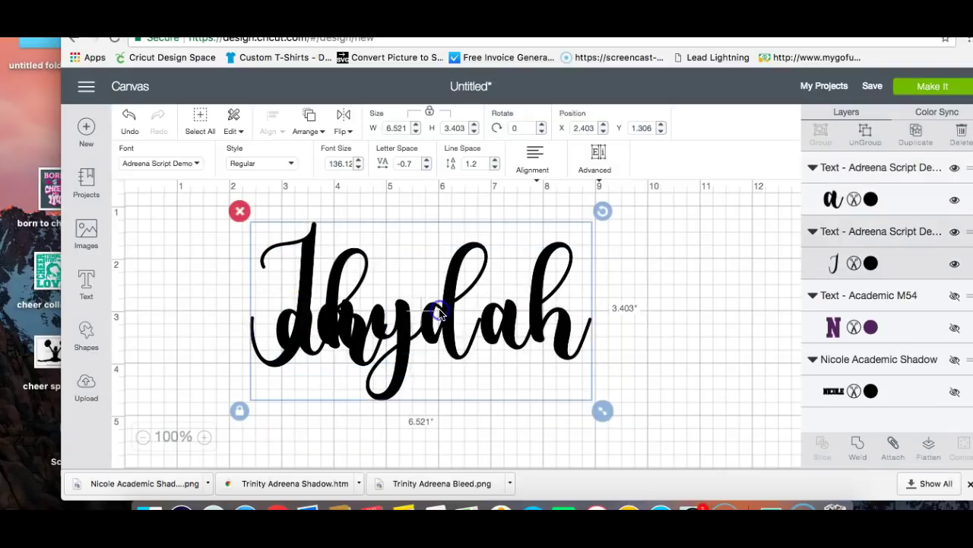
pyautogui.moveTo(400, 324); pyautogui.dragTo(752, 311)
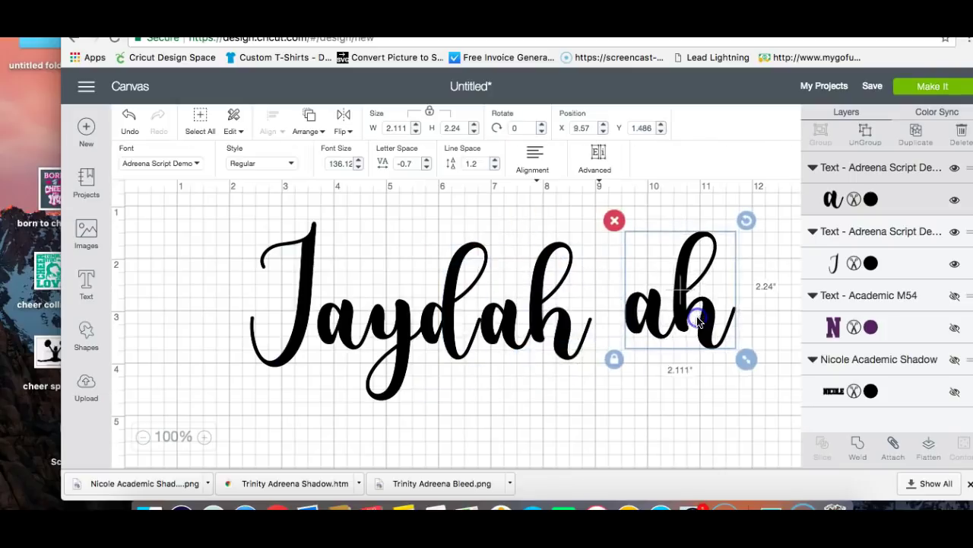
# Step: Trim the original to 'Jayd' and place 'ah' beside it so it reads Jaydah
pyautogui.doubleClick(461, 304)
pyautogui.click(272, 316)
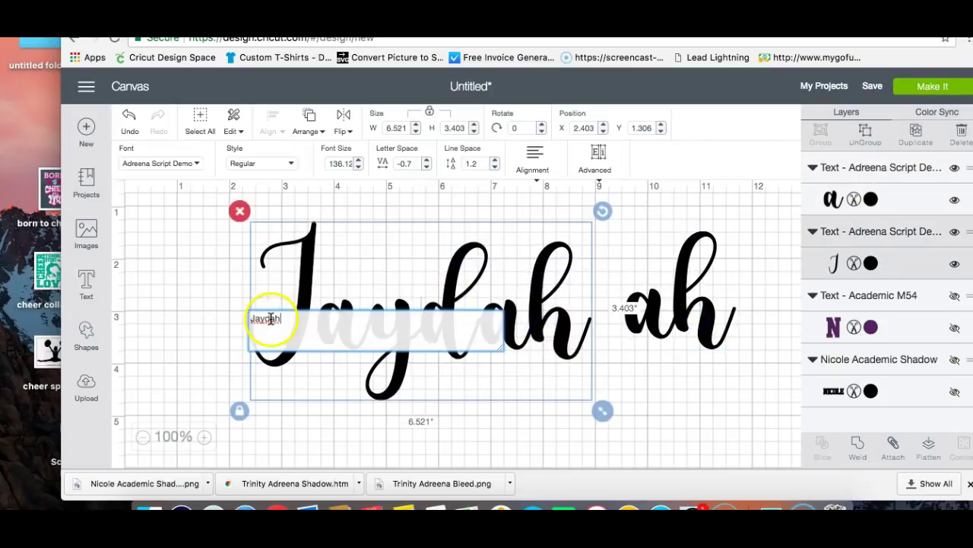
pyautogui.press('BackSpace')
pyautogui.press('BackSpace')
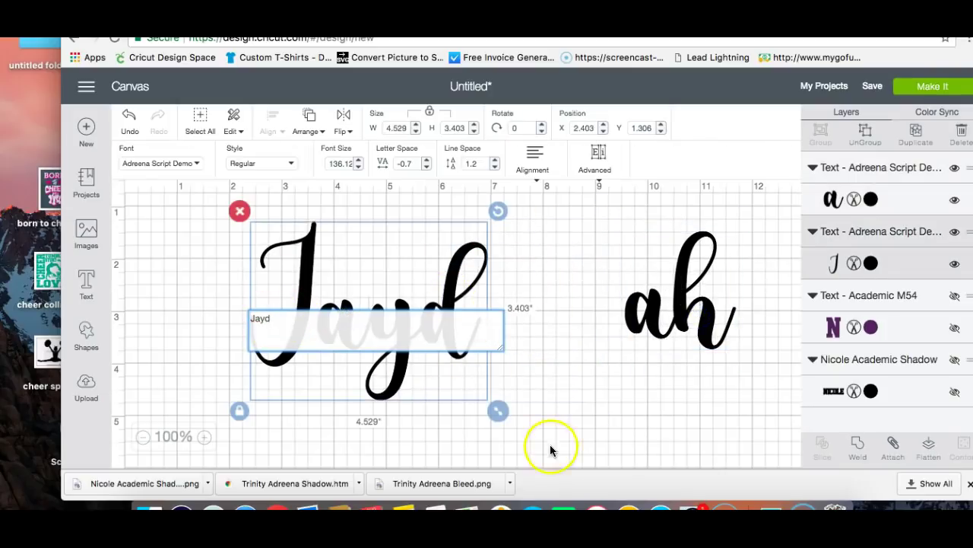
pyautogui.click(689, 306)
pyautogui.moveTo(689, 305); pyautogui.dragTo(537, 321)
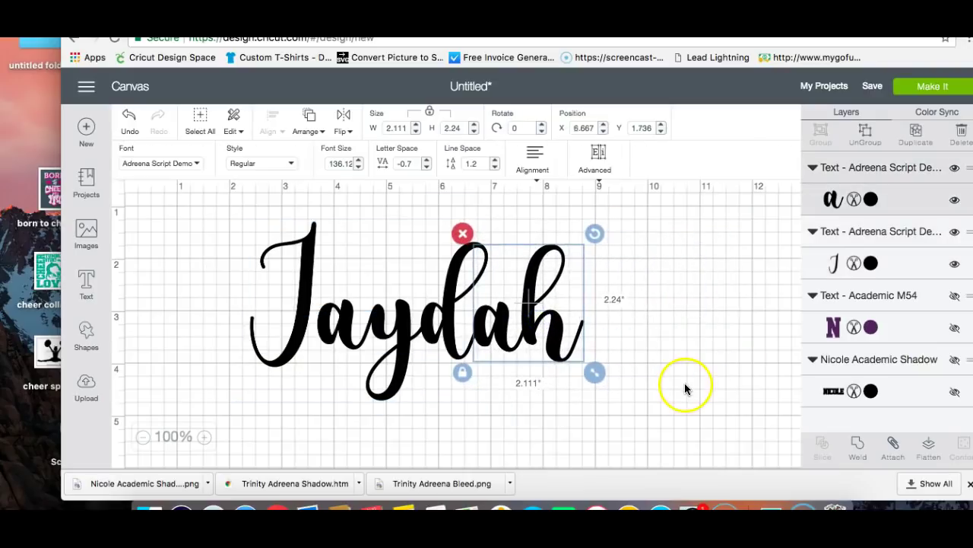
# Step: Tighten the script letter spacing a few steps, settling one step looser
pyautogui.click(429, 167)
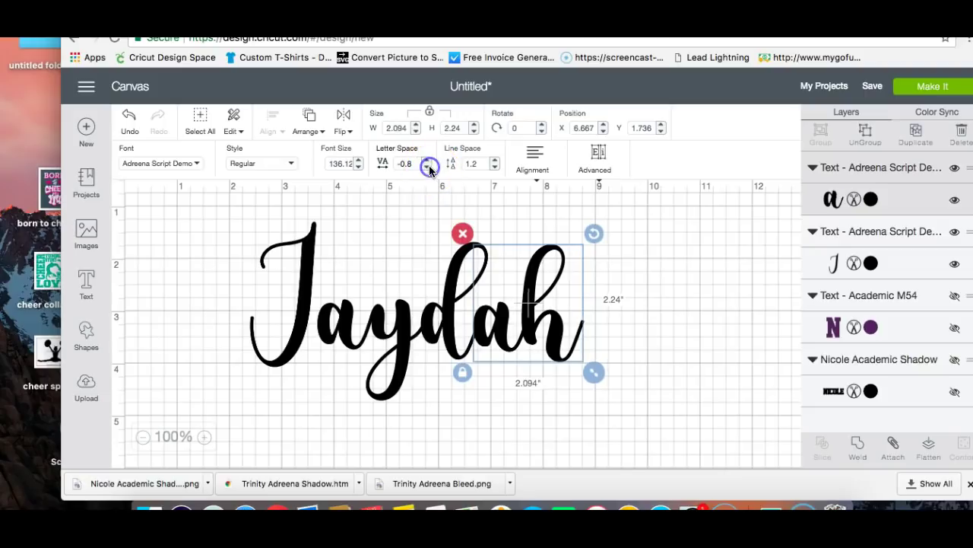
pyautogui.click(428, 167)
pyautogui.click(429, 167)
pyautogui.click(429, 167)
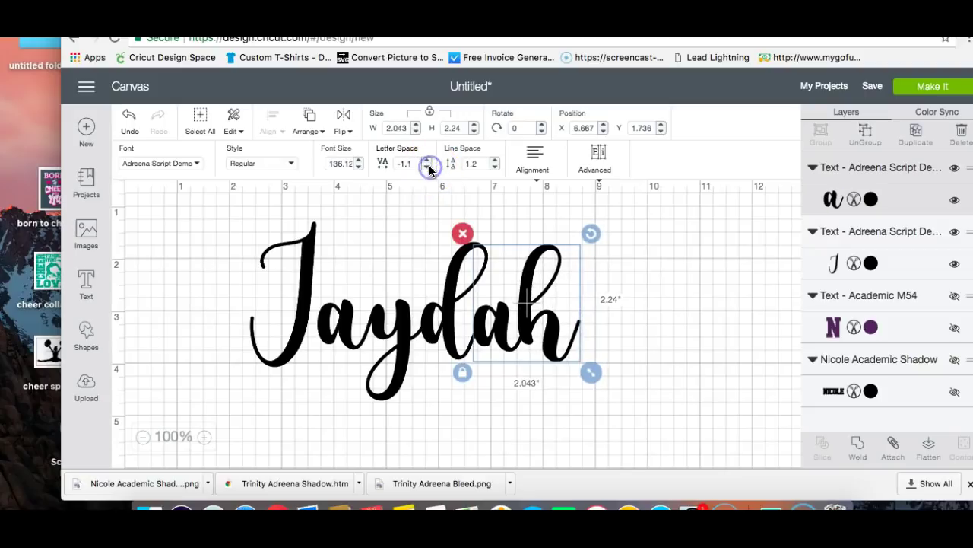
pyautogui.click(429, 169)
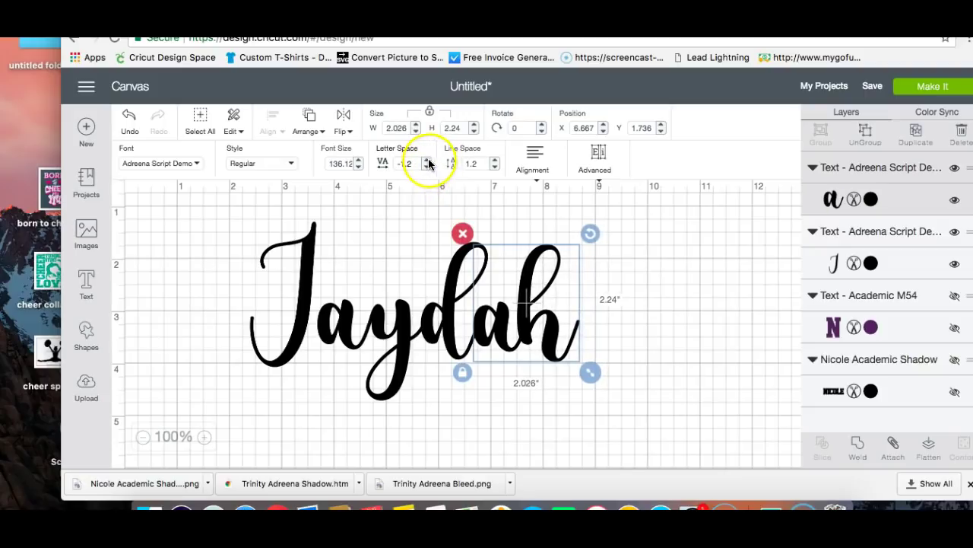
pyautogui.click(429, 160)
# Step: Select both text pieces, weld them, and resize the weld to 5.269 × 2.835 in
pyautogui.click(644, 281)
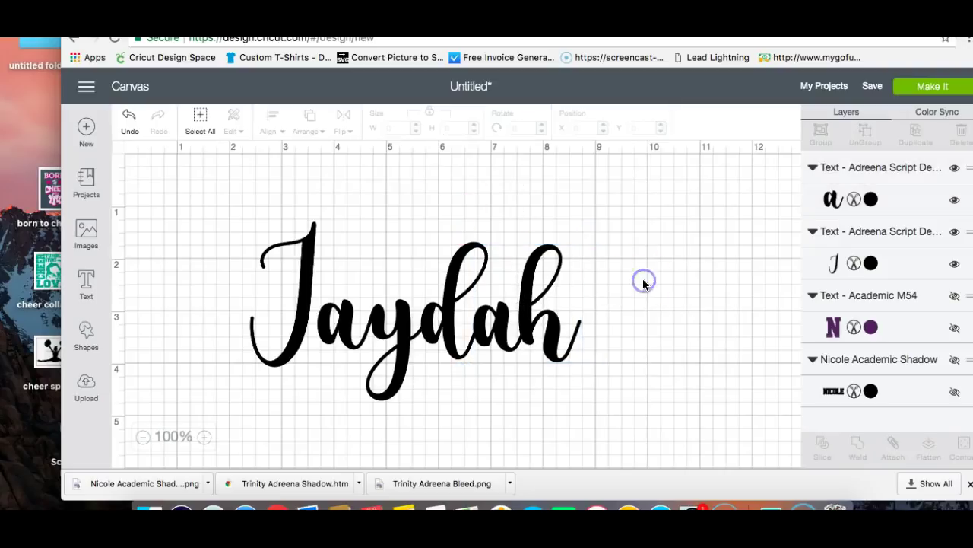
pyautogui.click(905, 264)
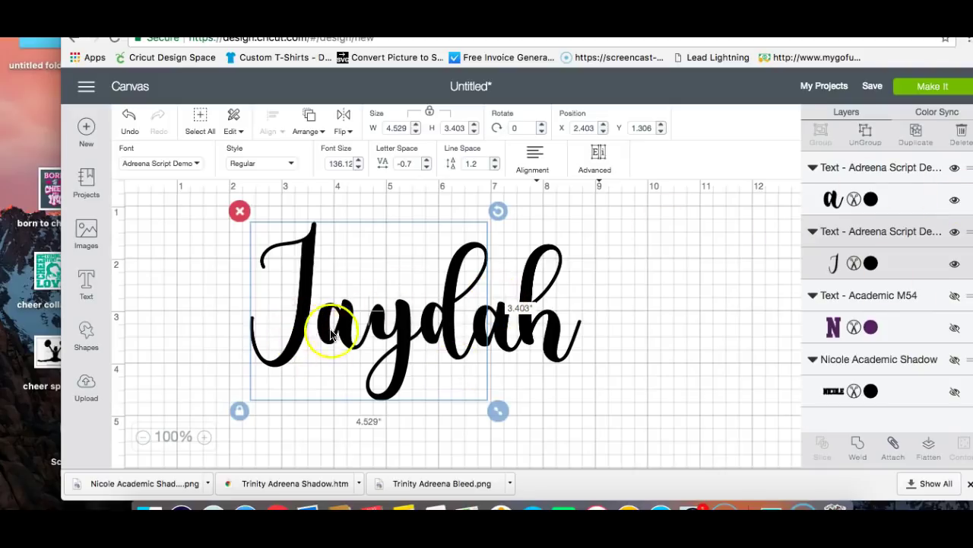
pyautogui.click(903, 208)
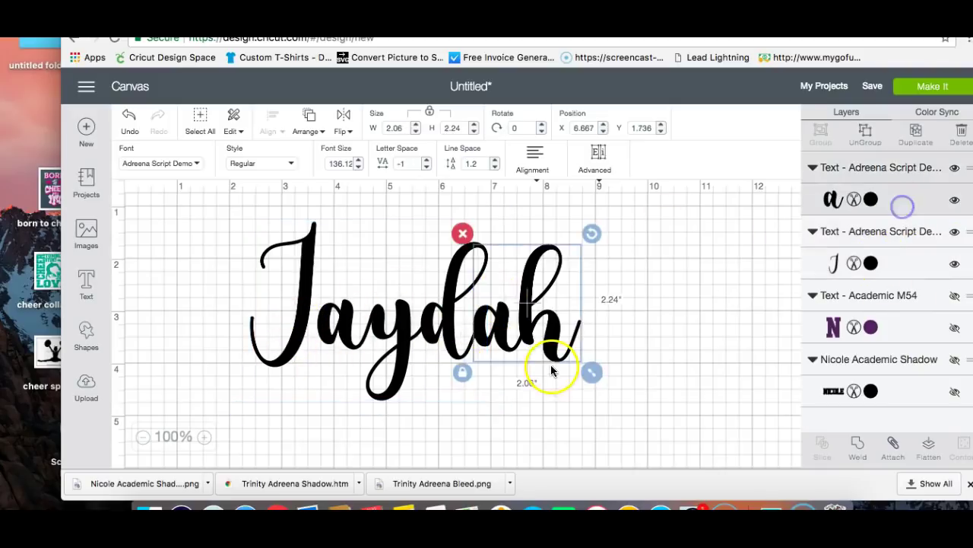
pyautogui.click(695, 311)
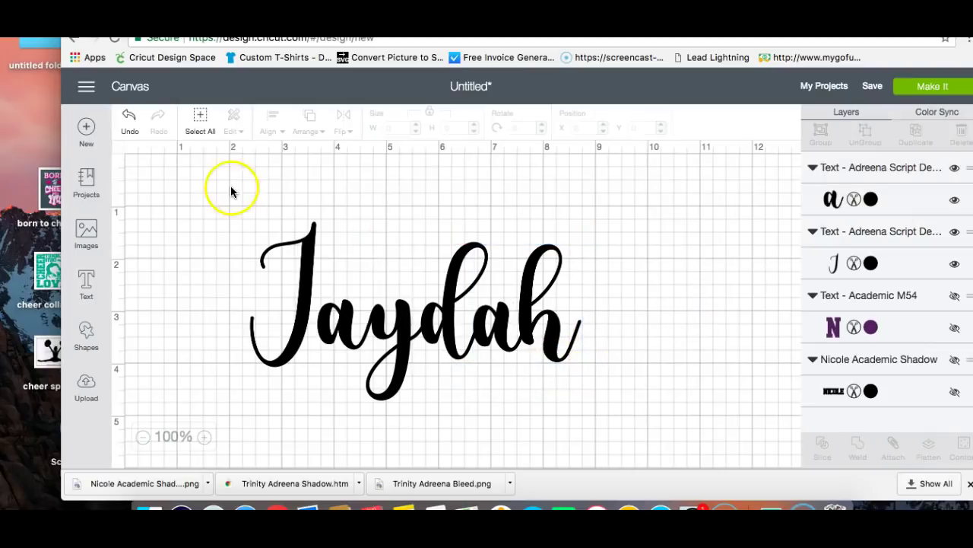
pyautogui.click(200, 120)
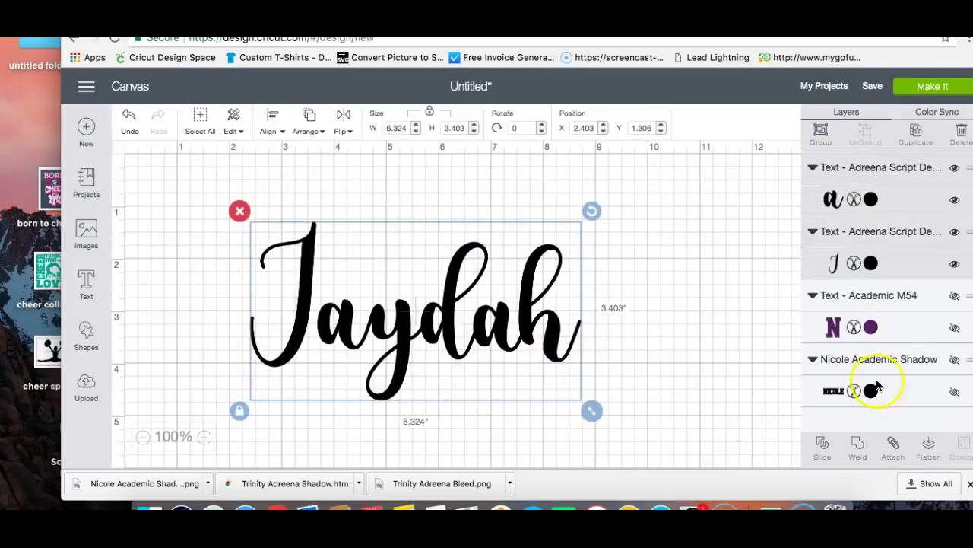
pyautogui.click(856, 448)
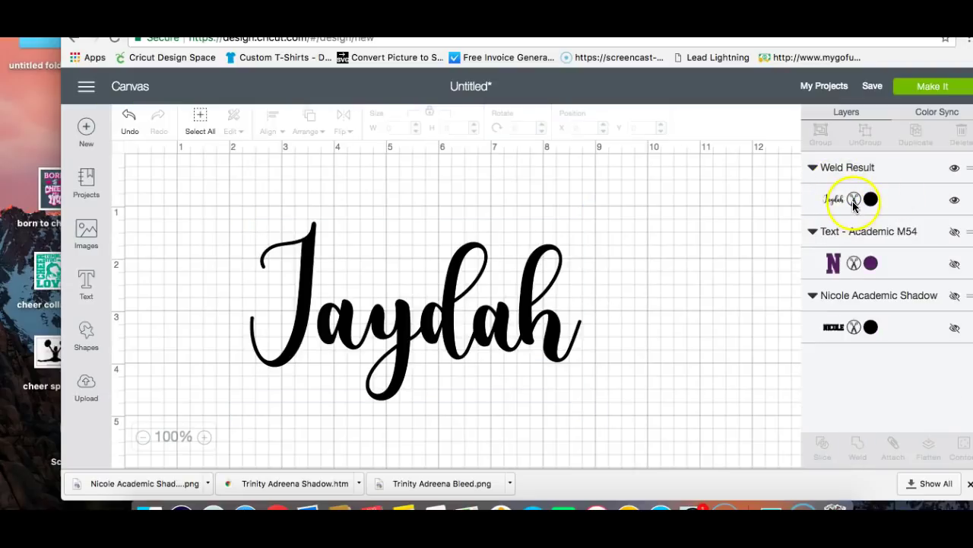
pyautogui.moveTo(530, 326); pyautogui.dragTo(533, 284)
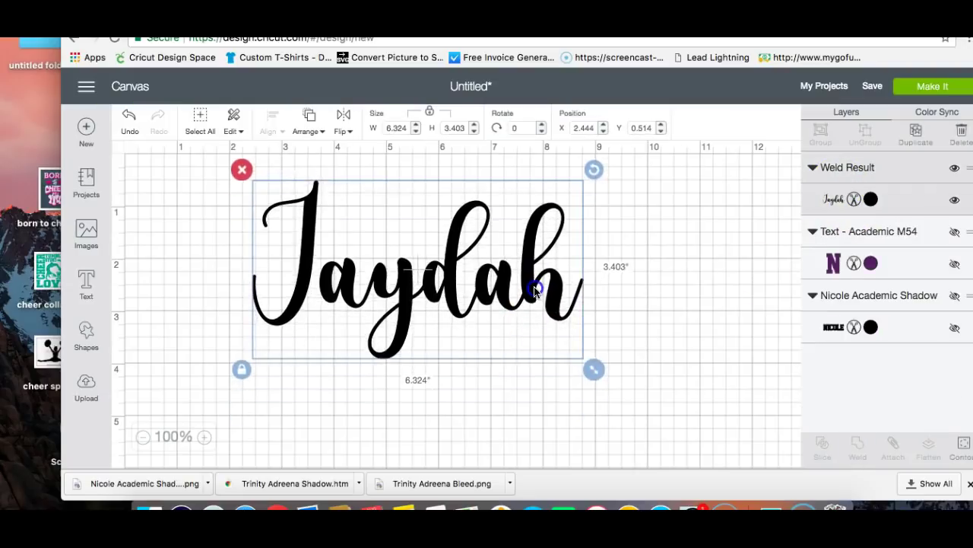
pyautogui.moveTo(593, 367); pyautogui.dragTo(539, 339)
pyautogui.moveTo(476, 258); pyautogui.dragTo(518, 275)
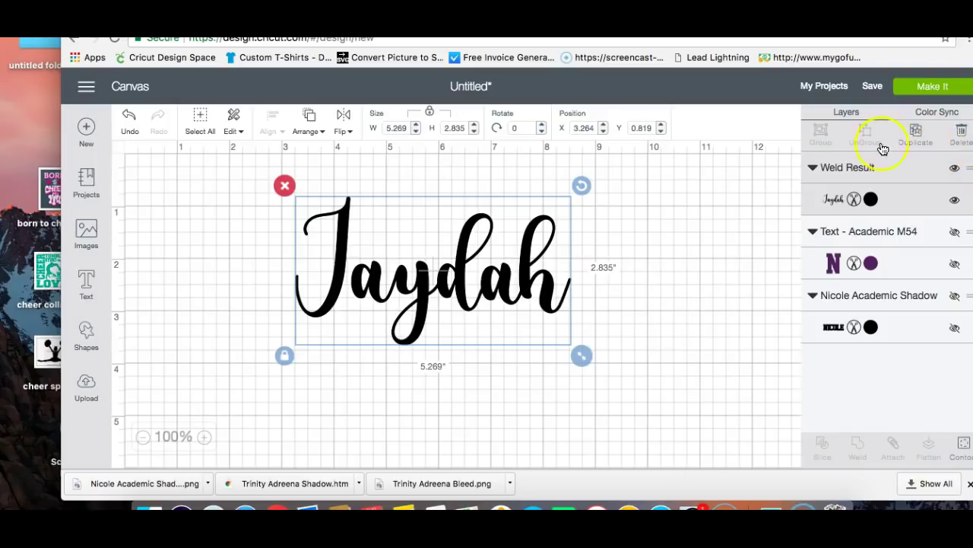
# Step: Duplicate the welded Jaydah below the original and colour the top one Candy Crystal teal
pyautogui.click(916, 131)
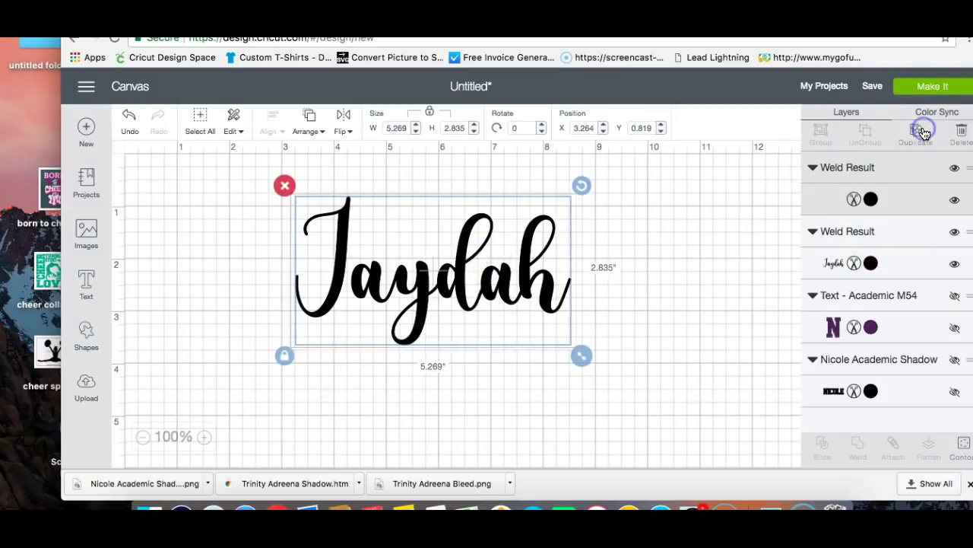
pyautogui.moveTo(457, 303); pyautogui.dragTo(541, 397)
pyautogui.click(514, 264)
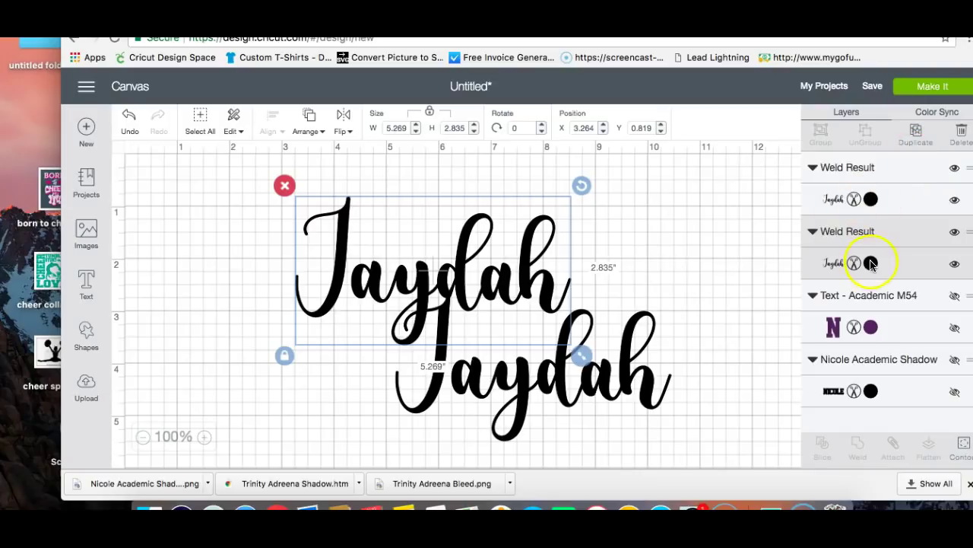
pyautogui.click(871, 263)
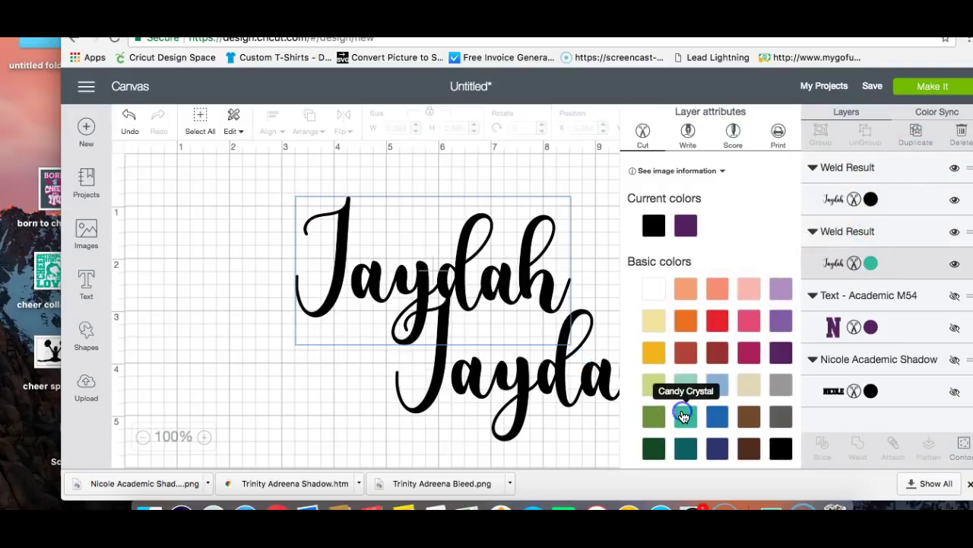
pyautogui.click(683, 416)
pyautogui.click(533, 391)
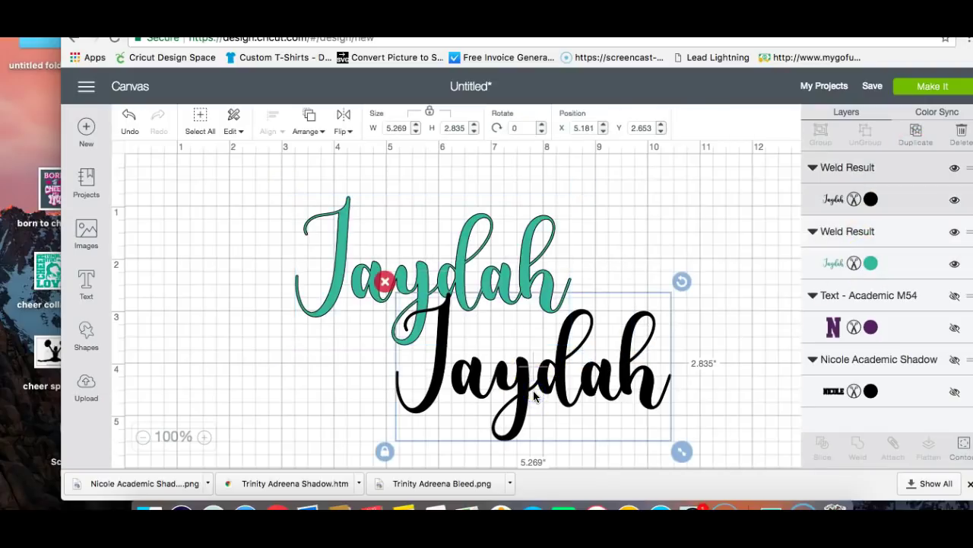
pyautogui.moveTo(449, 248); pyautogui.dragTo(417, 231)
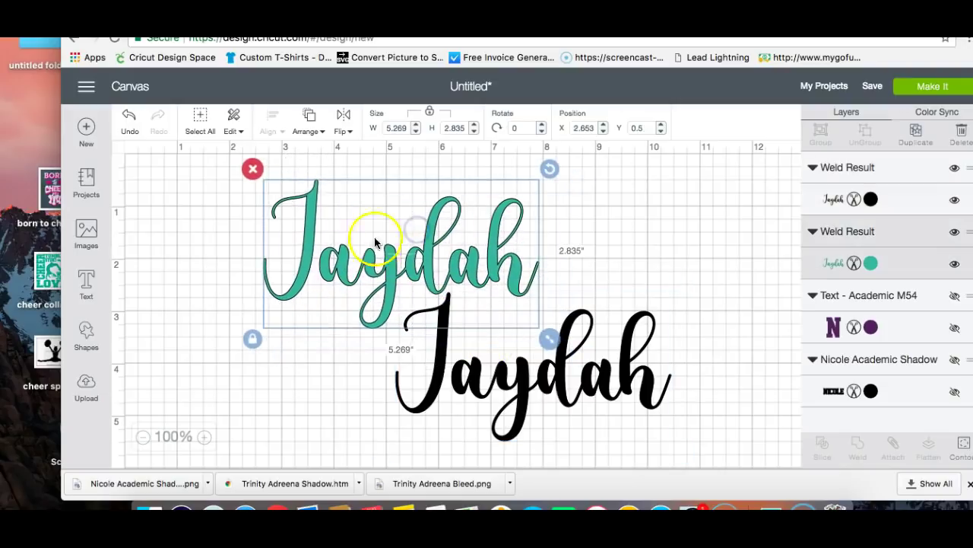
# Step: Switch the lower black Jaydah from Cut to Print Then Cut
pyautogui.click(499, 365)
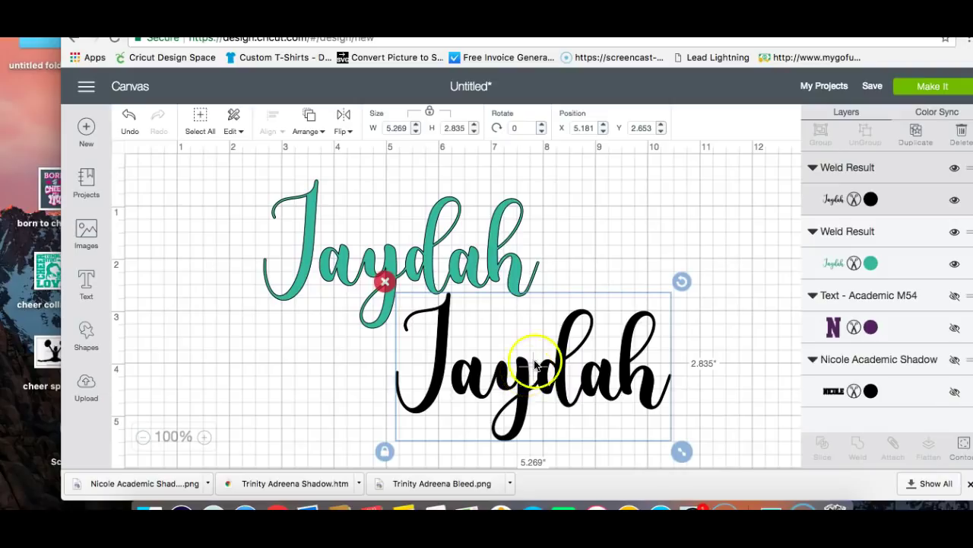
pyautogui.click(855, 200)
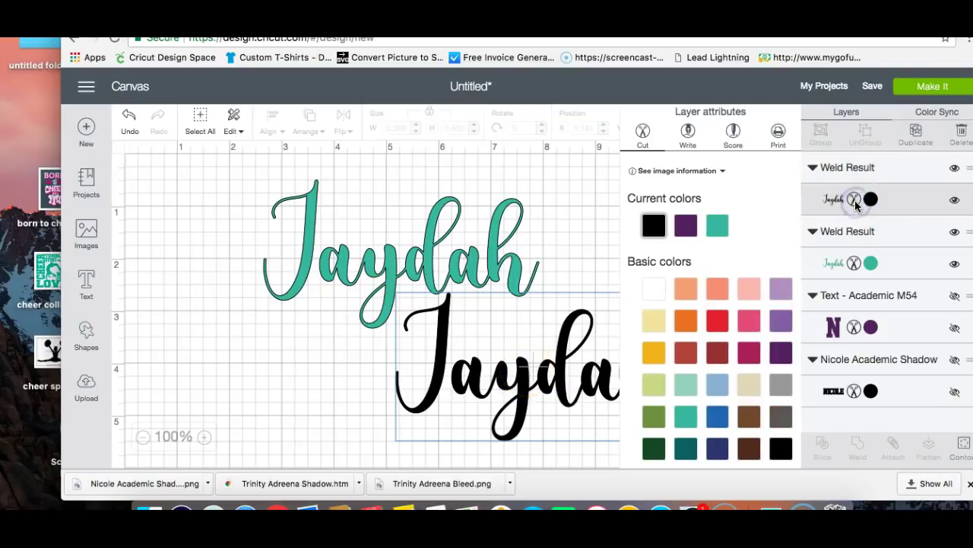
pyautogui.click(778, 131)
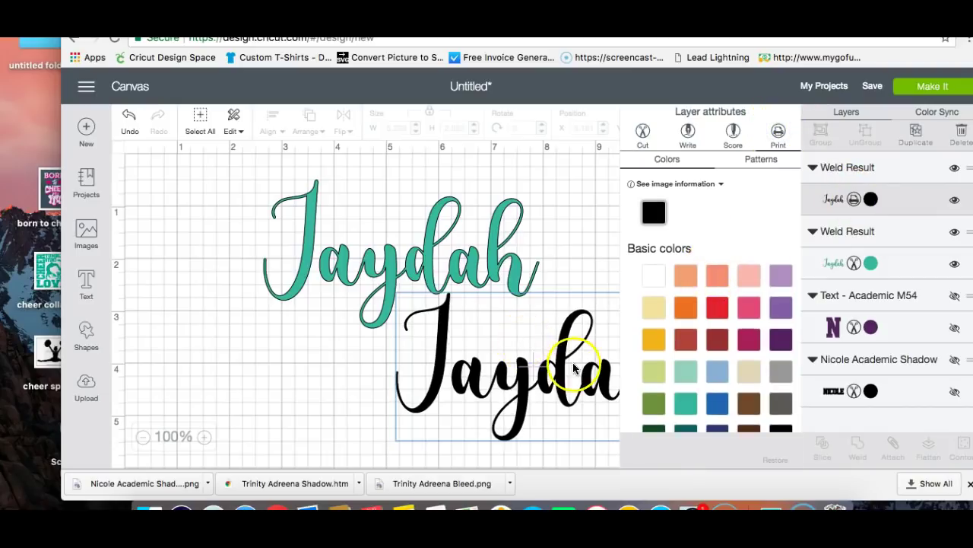
pyautogui.click(569, 252)
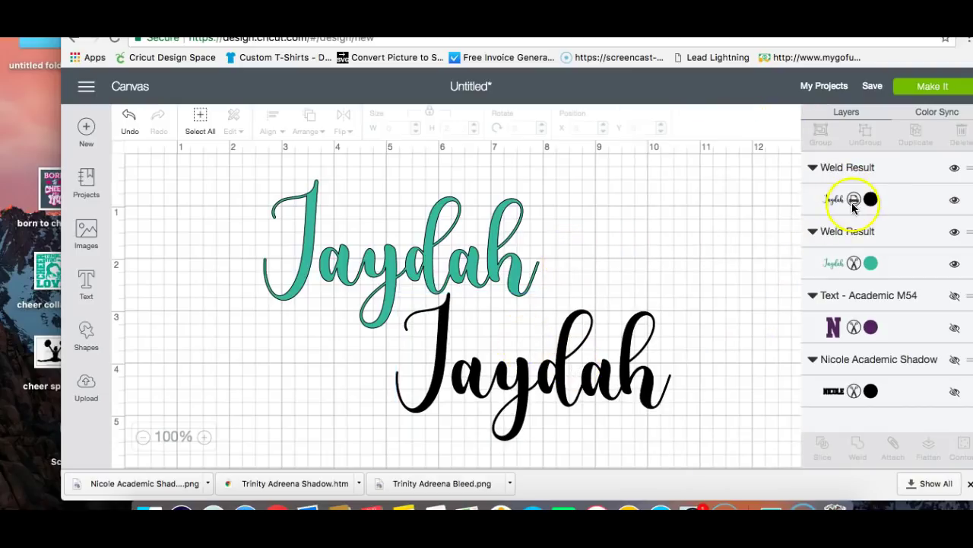
# Step: Go through Make It to the first mat's print setup with Bleed turned on
pyautogui.click(929, 88)
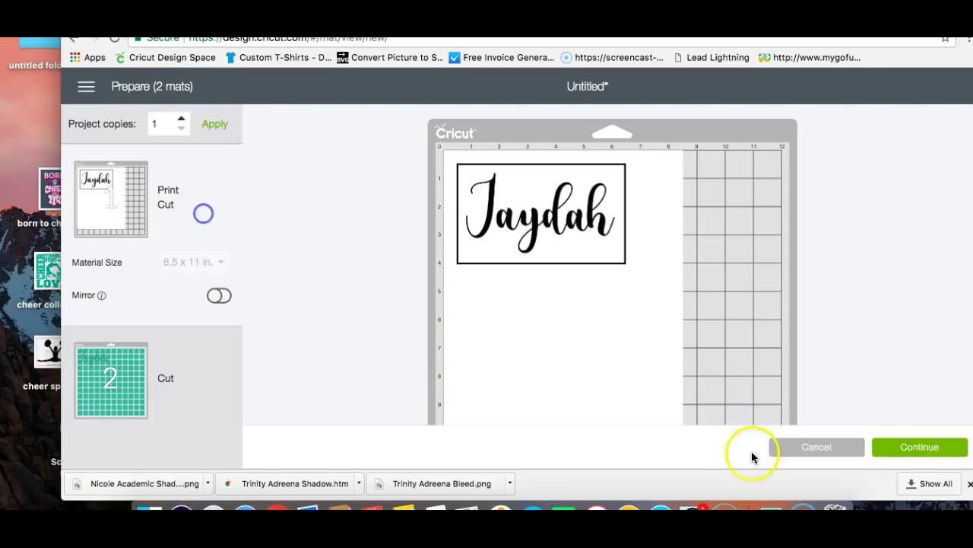
pyautogui.click(926, 447)
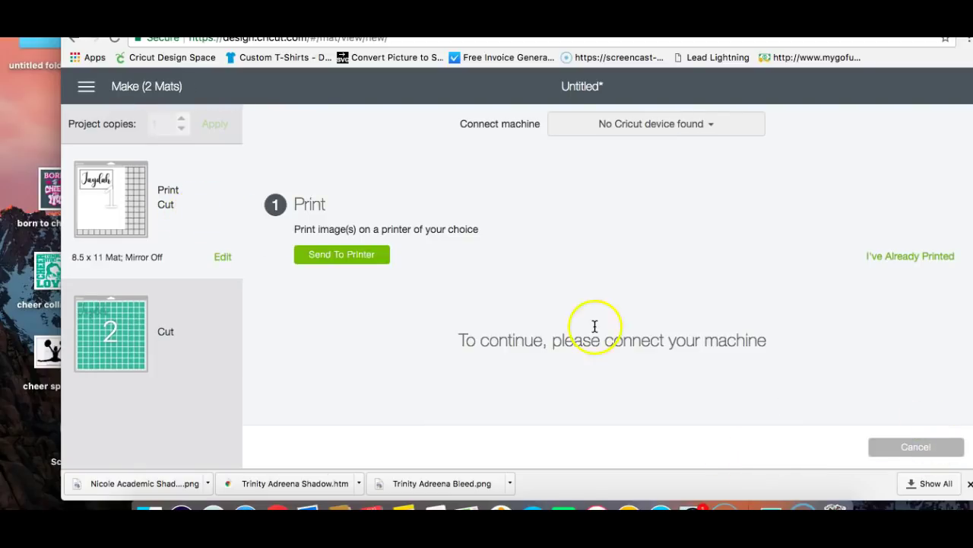
pyautogui.click(350, 256)
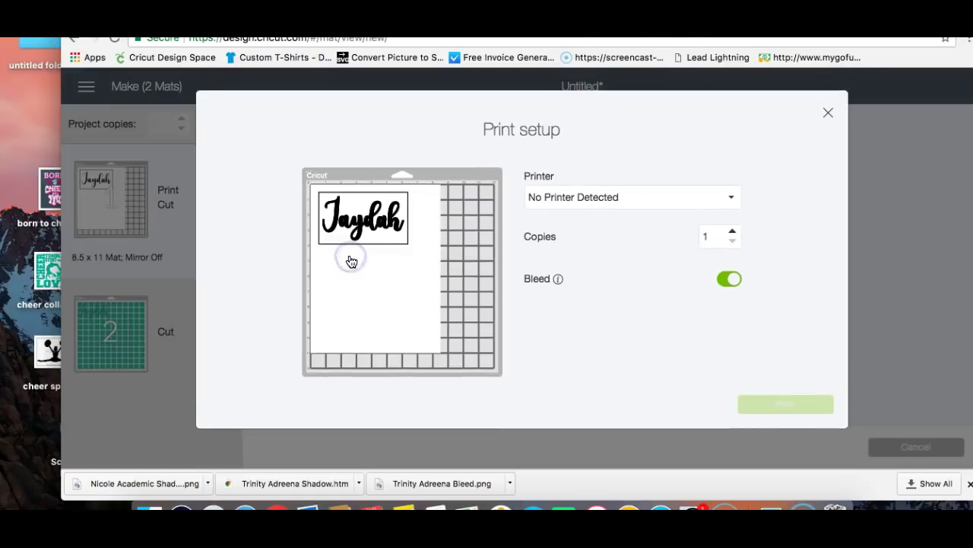
pyautogui.click(729, 279)
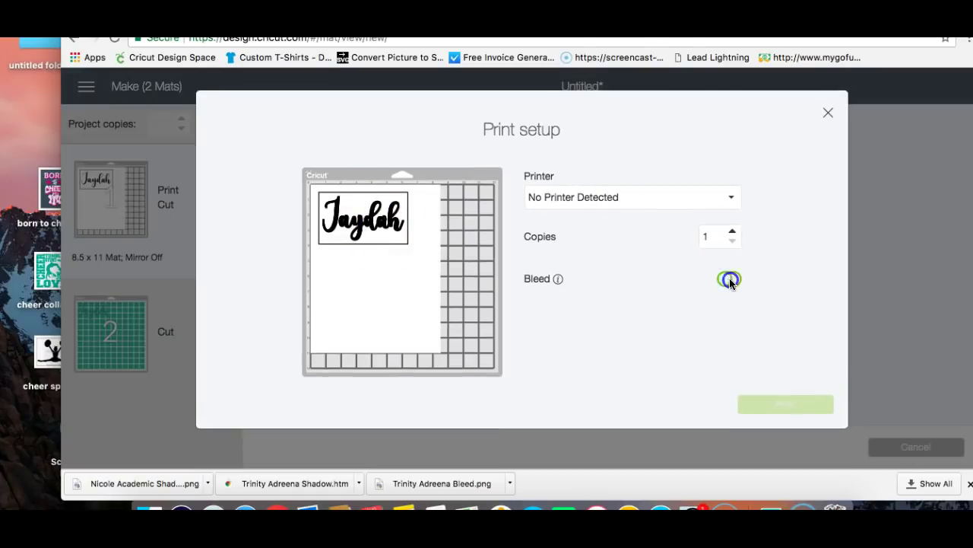
pyautogui.click(729, 279)
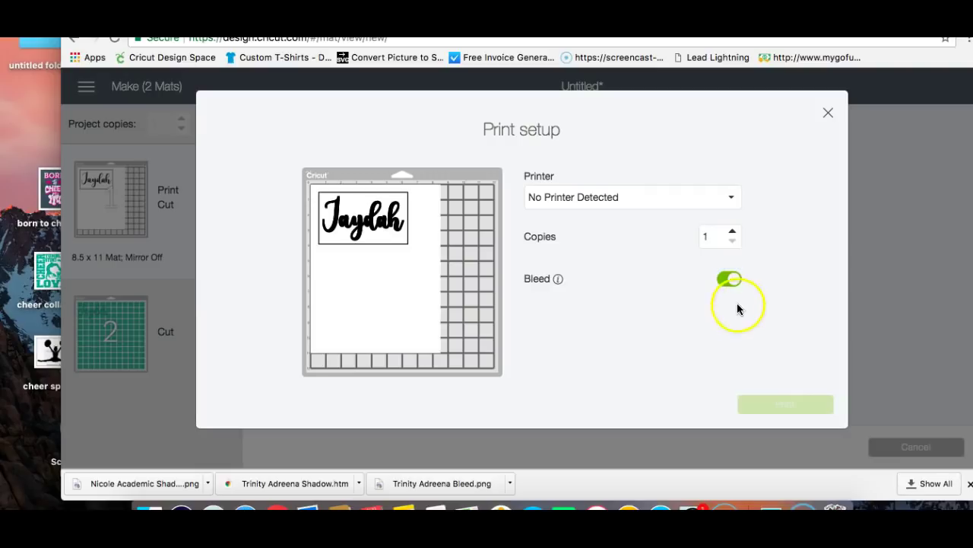
pyautogui.rightClick(376, 242)
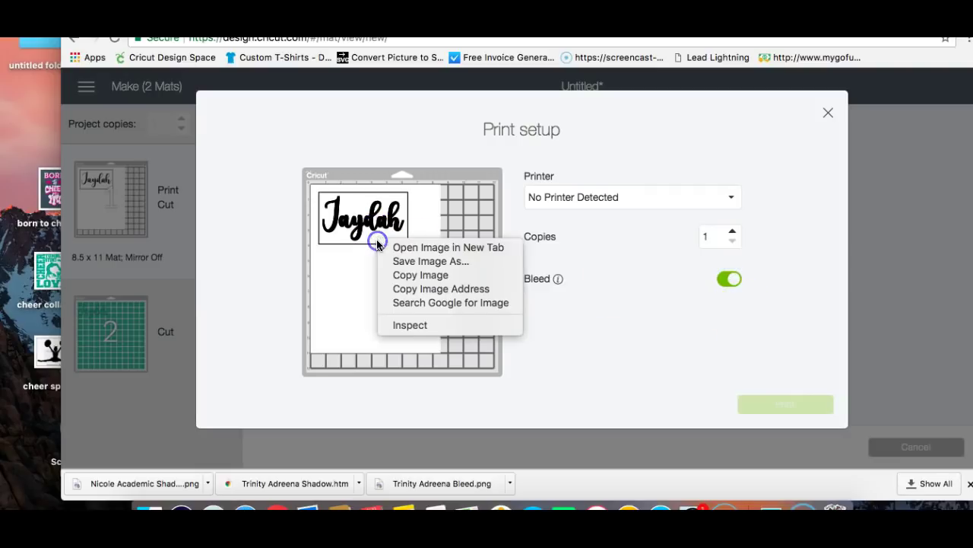
pyautogui.click(397, 264)
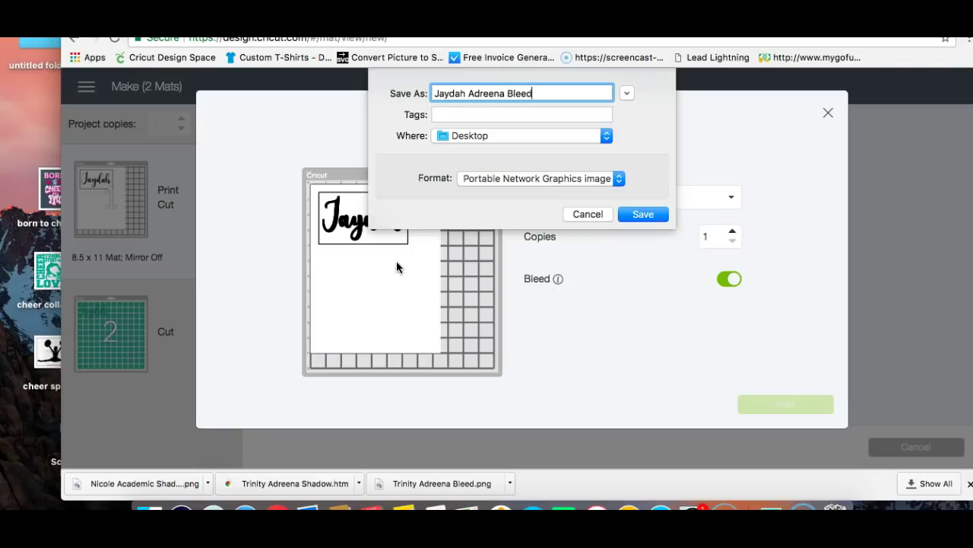
pyautogui.click(652, 218)
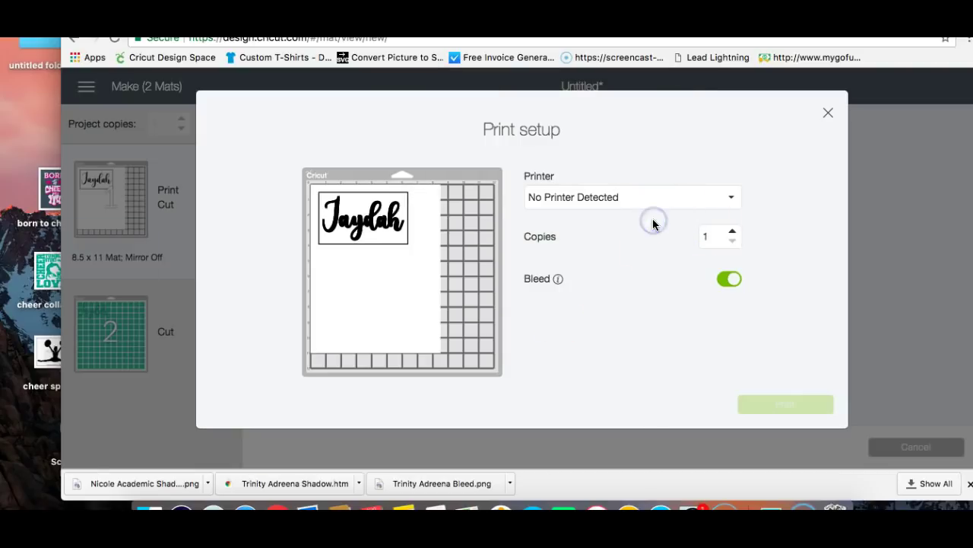
pyautogui.click(829, 112)
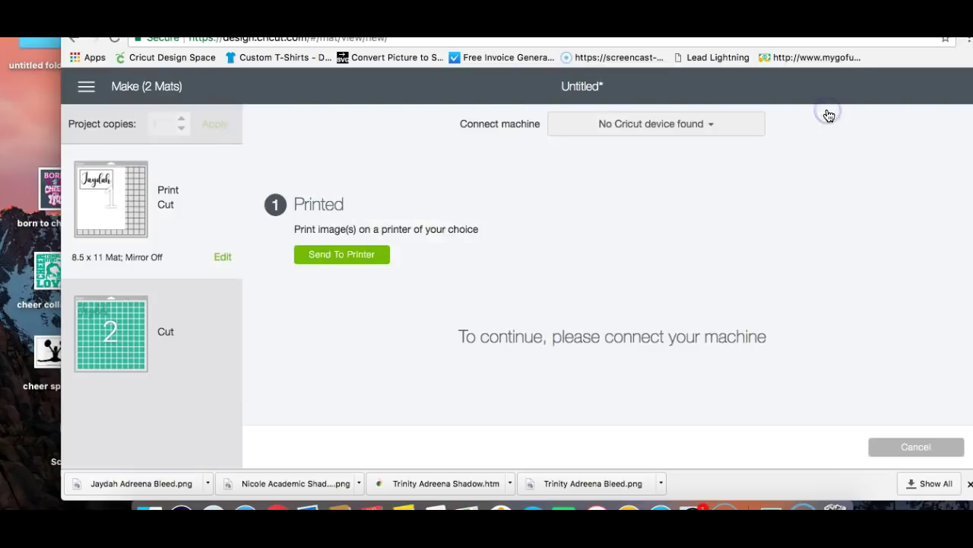
pyautogui.click(906, 448)
pyautogui.click(577, 113)
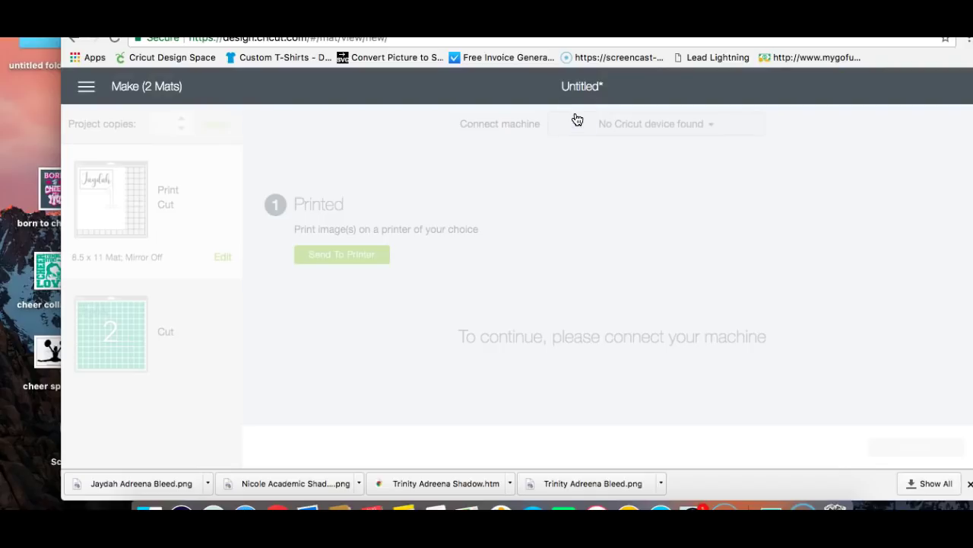
# Step: Delete the black Jaydah weld and start a new image upload
pyautogui.click(516, 390)
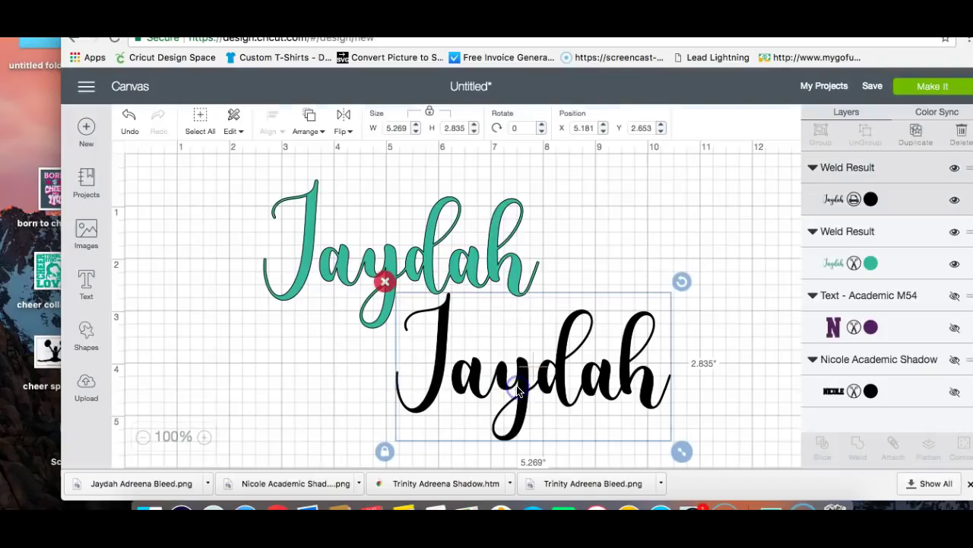
pyautogui.press('Delete')
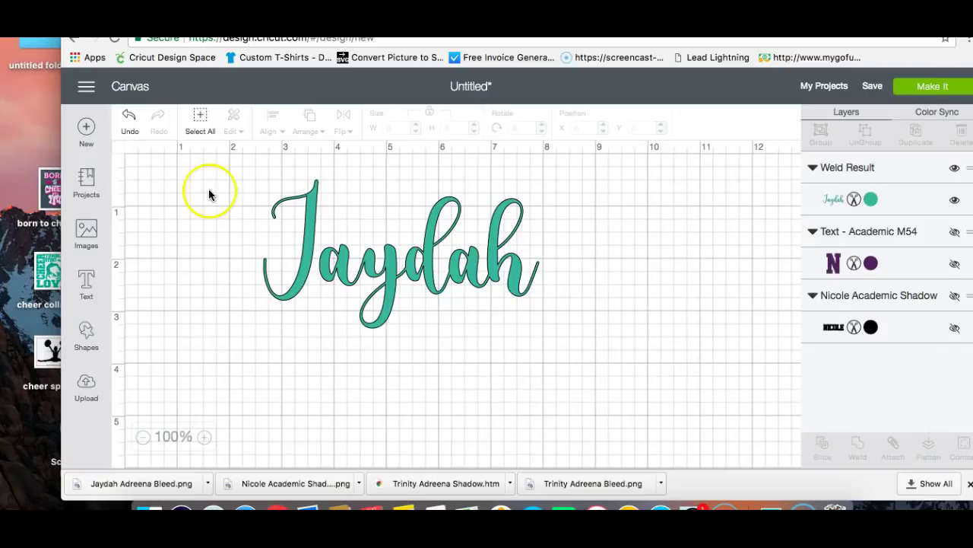
pyautogui.click(91, 383)
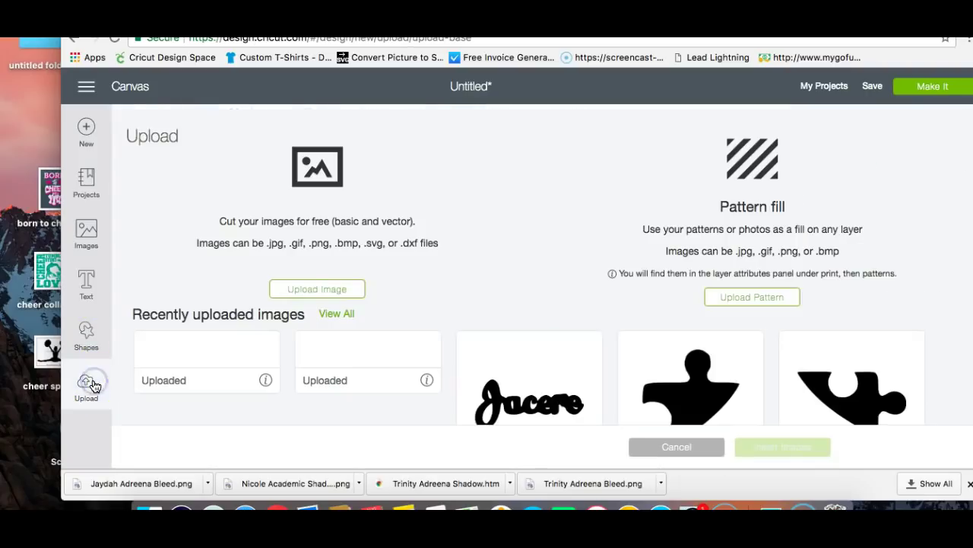
pyautogui.click(306, 292)
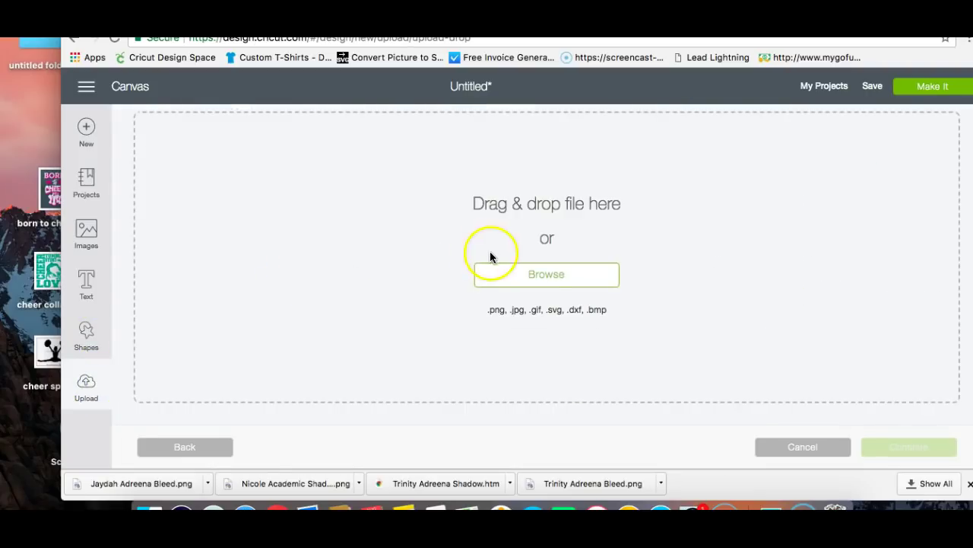
pyautogui.click(533, 275)
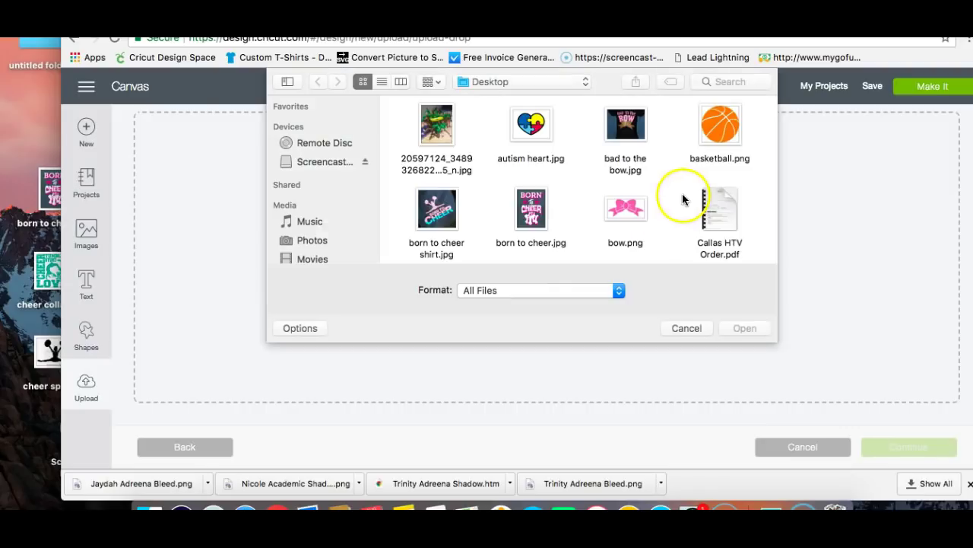
pyautogui.click(724, 81)
pyautogui.write('ble')
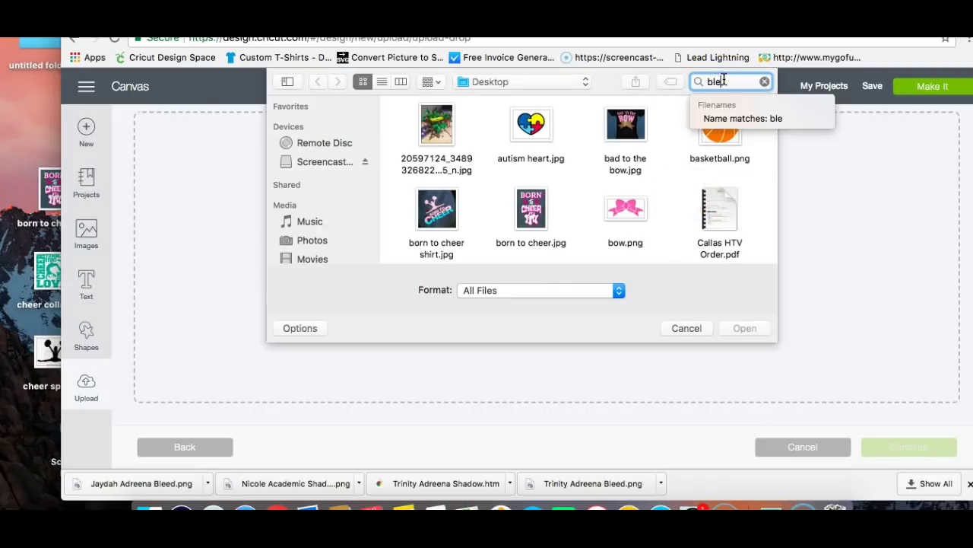
pyautogui.write('ed')
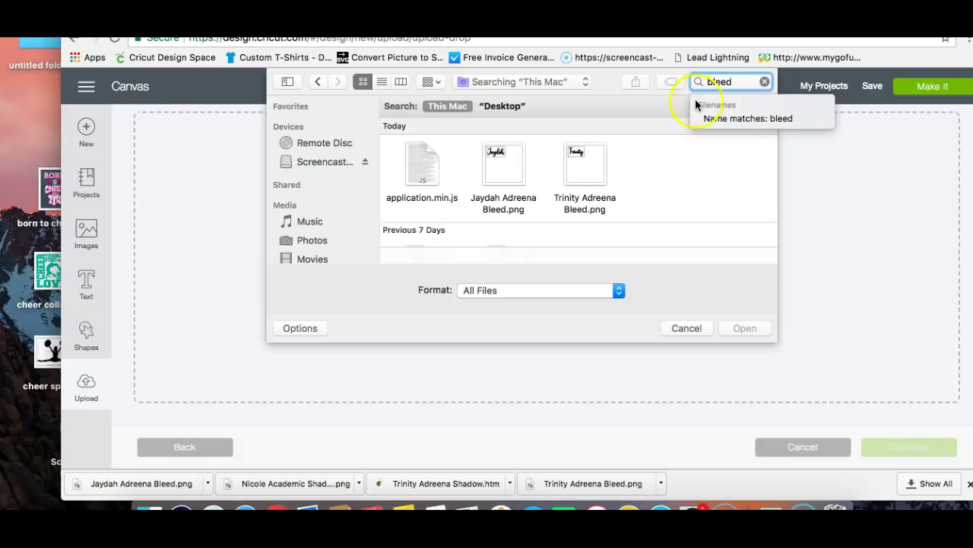
pyautogui.click(432, 177)
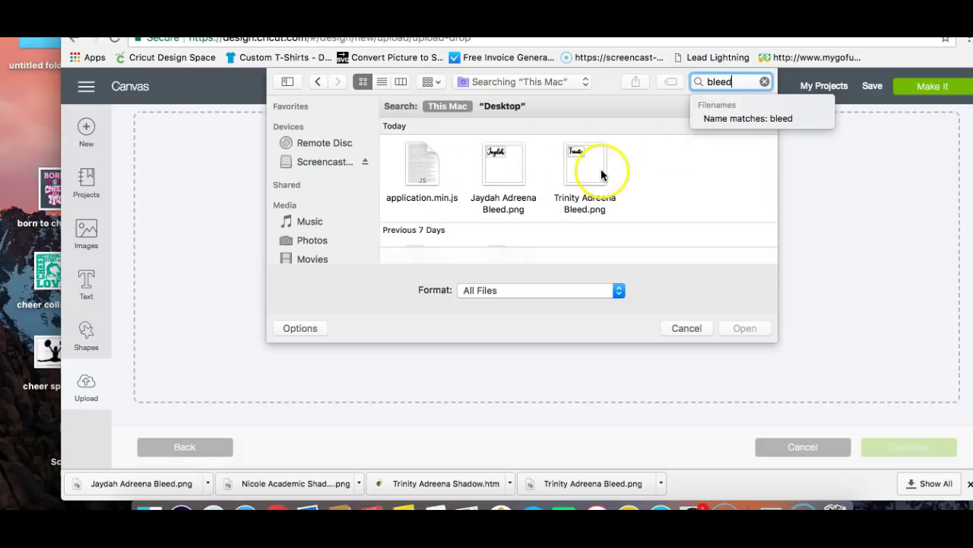
pyautogui.click(498, 169)
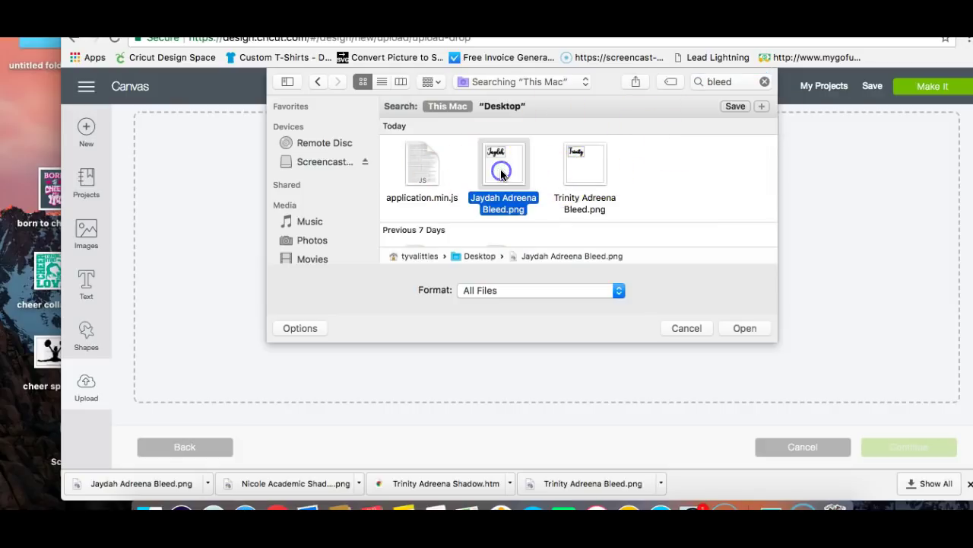
pyautogui.click(748, 328)
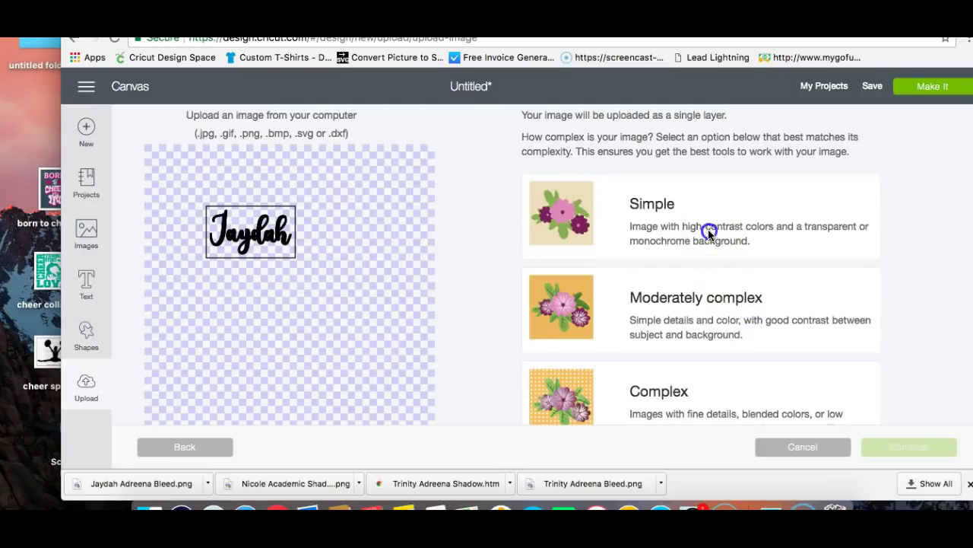
# Step: Mark the upload as Simple and erase the rectangular border lines around the lettering
pyautogui.click(709, 232)
pyautogui.click(907, 449)
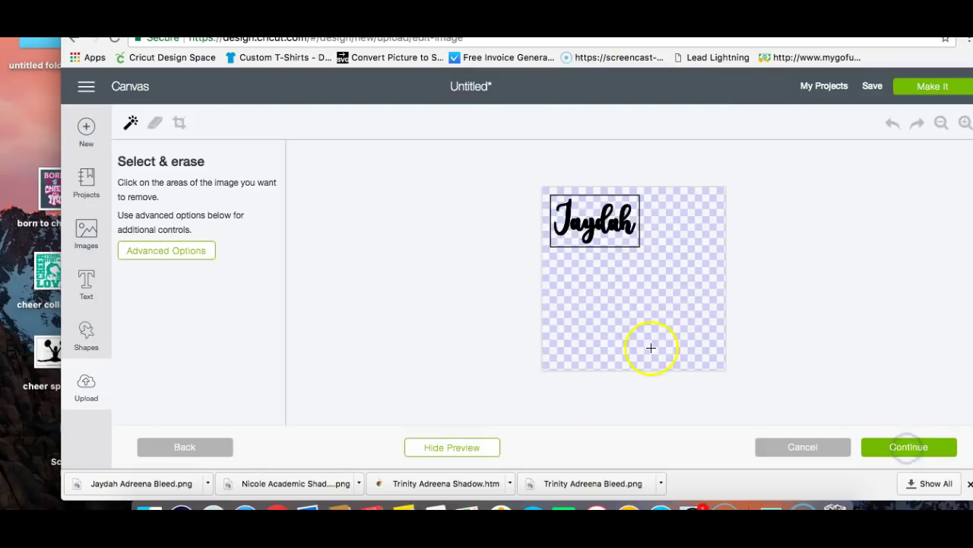
pyautogui.click(964, 123)
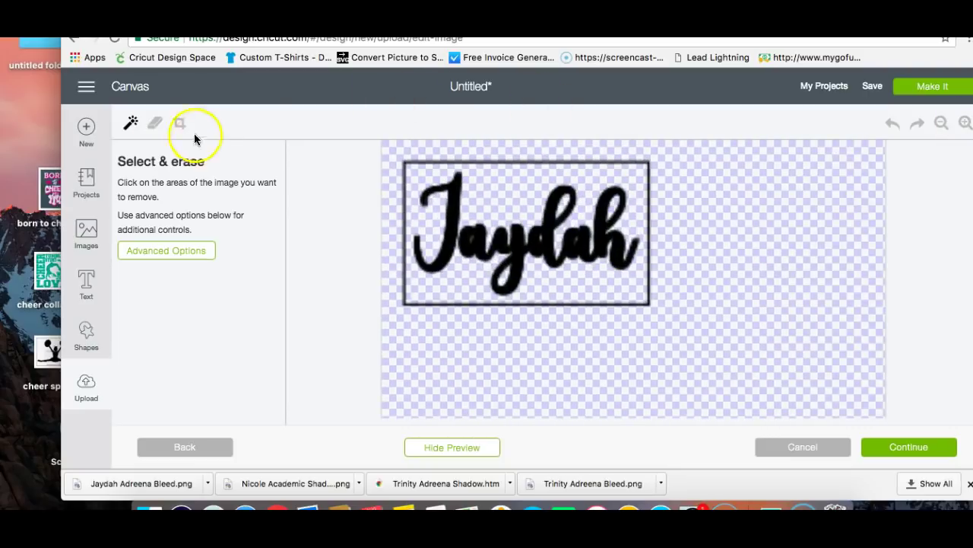
pyautogui.click(155, 122)
pyautogui.moveTo(417, 297)
pyautogui.mouseDown()
pyautogui.moveTo(416, 306)
pyautogui.moveTo(491, 324)
pyautogui.moveTo(514, 323)
pyautogui.moveTo(484, 319)
pyautogui.moveTo(664, 312)
pyautogui.moveTo(667, 235)
pyautogui.moveTo(656, 174)
pyautogui.moveTo(644, 163)
pyautogui.moveTo(495, 159)
pyautogui.mouseUp()
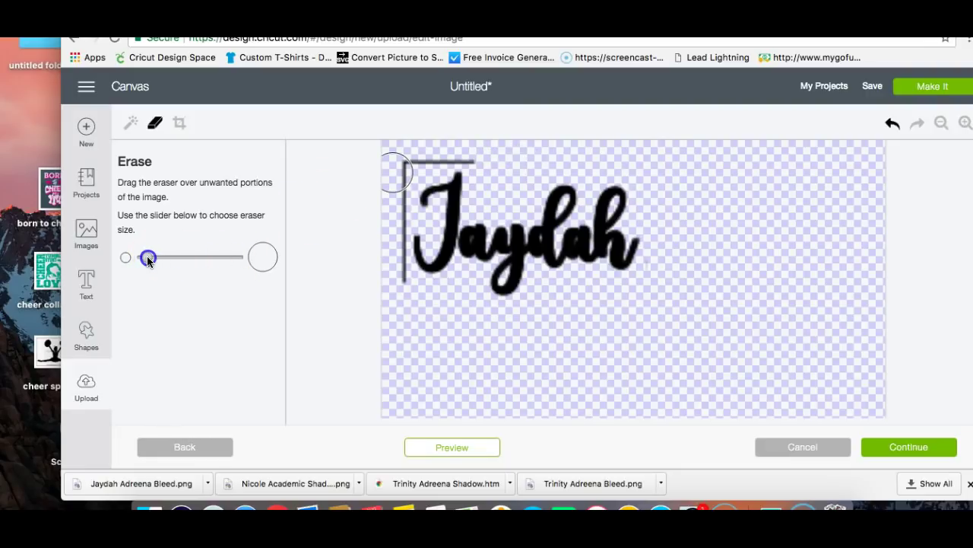
pyautogui.moveTo(148, 259); pyautogui.dragTo(145, 259)
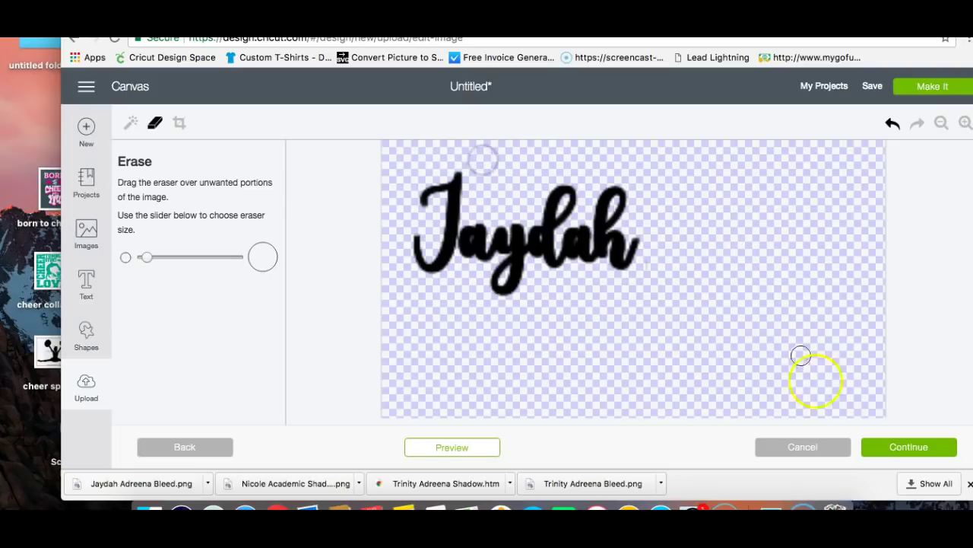
pyautogui.click(910, 448)
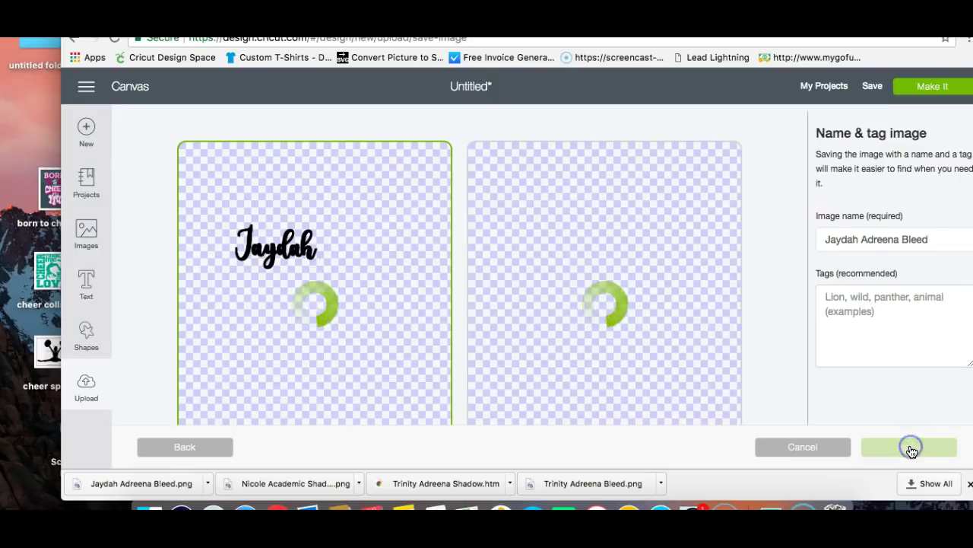
# Step: Save the Jaydah bleed upload as a cut image and insert it into the design
pyautogui.click(527, 165)
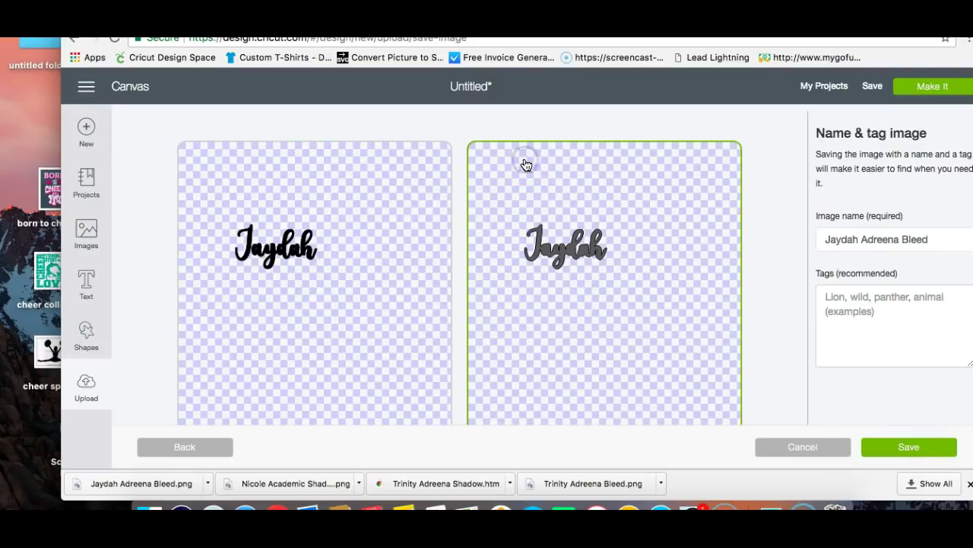
pyautogui.click(259, 251)
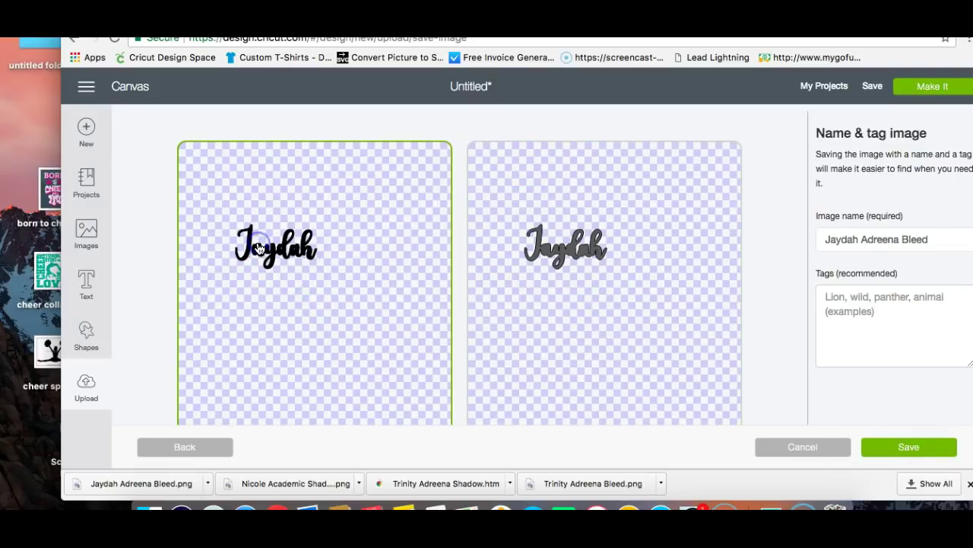
pyautogui.click(593, 200)
pyautogui.click(871, 239)
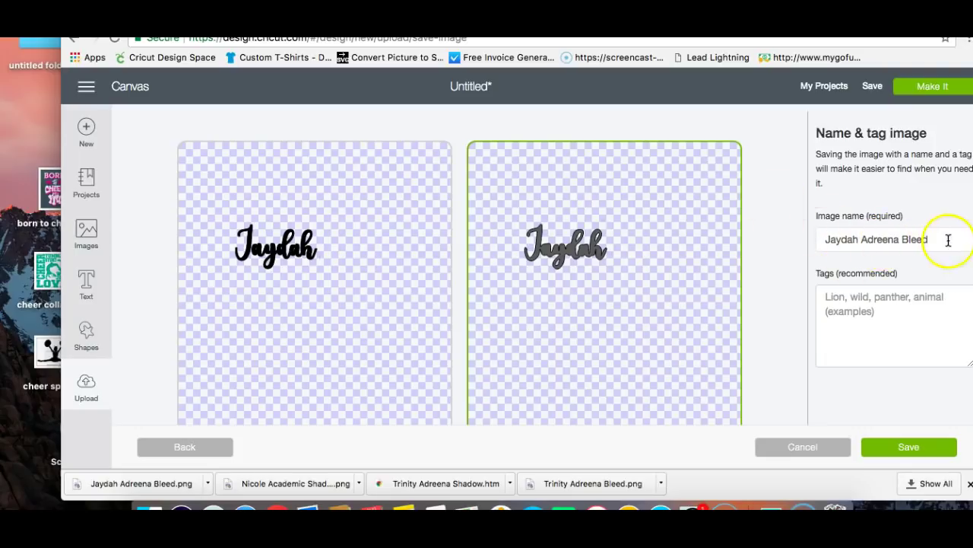
pyautogui.click(901, 447)
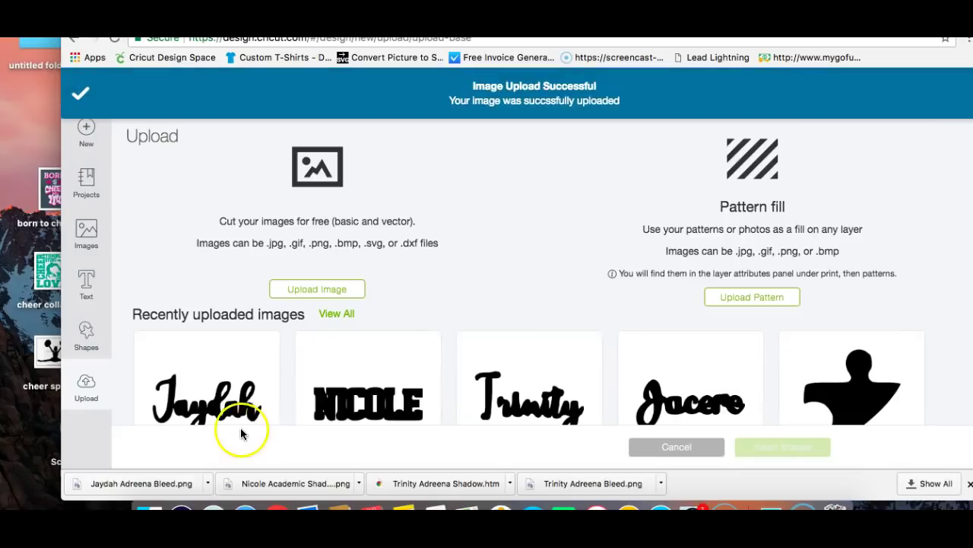
pyautogui.click(219, 392)
pyautogui.click(795, 447)
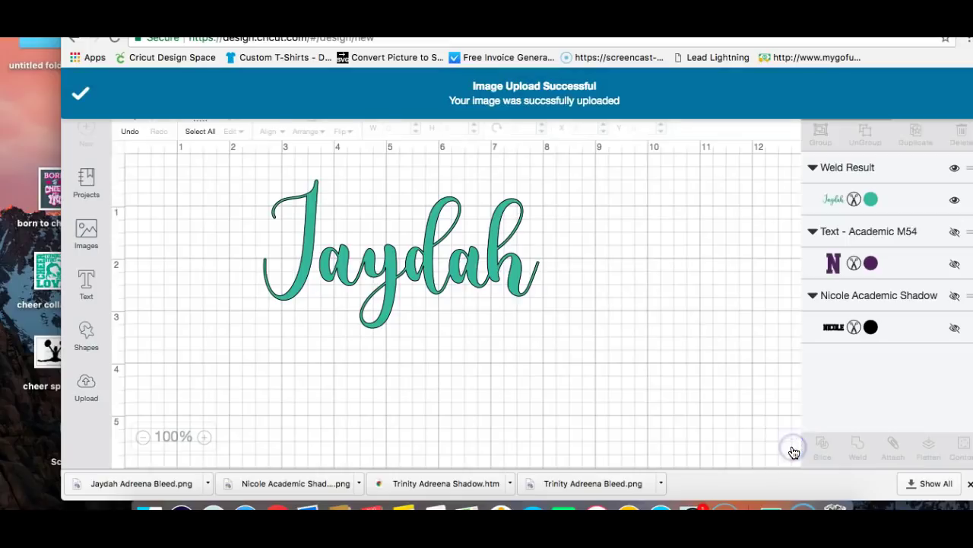
# Step: Bring the teal Jaydah weld to the front and move it right
pyautogui.click(454, 241)
pyautogui.click(308, 130)
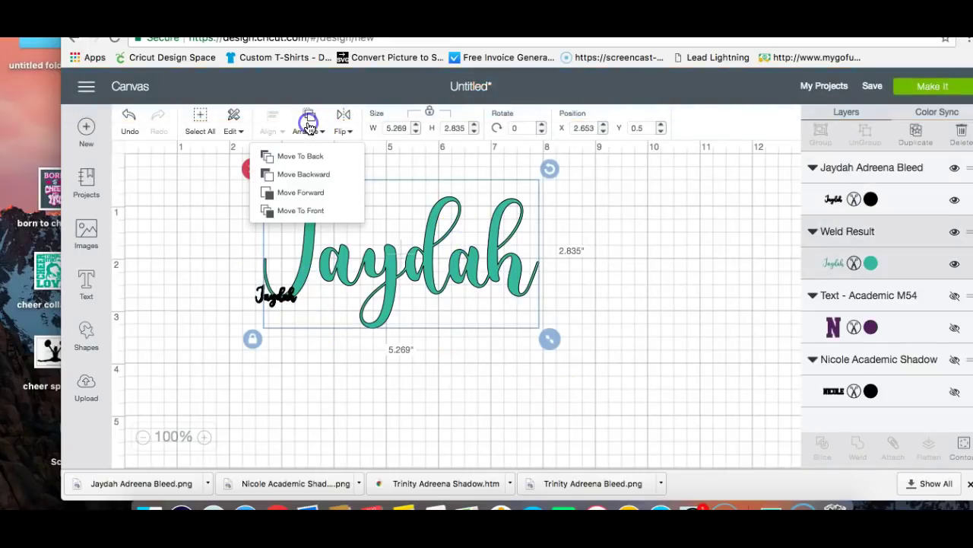
pyautogui.click(301, 211)
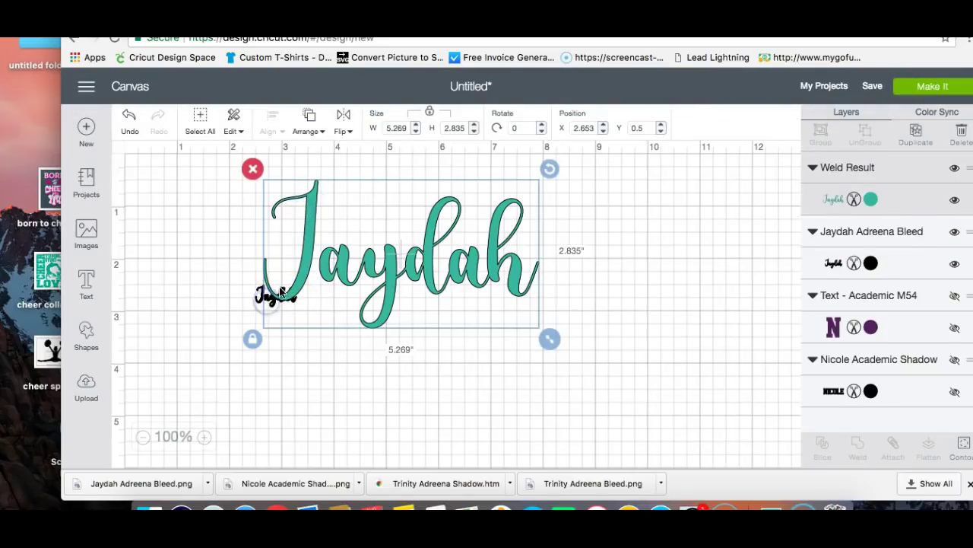
pyautogui.moveTo(351, 262); pyautogui.dragTo(471, 277)
# Step: Enlarge the black Jaydah and fit the teal one over it at 7.977 × 4.292 in
pyautogui.click(308, 299)
pyautogui.moveTo(283, 294); pyautogui.dragTo(652, 433)
pyautogui.click(716, 371)
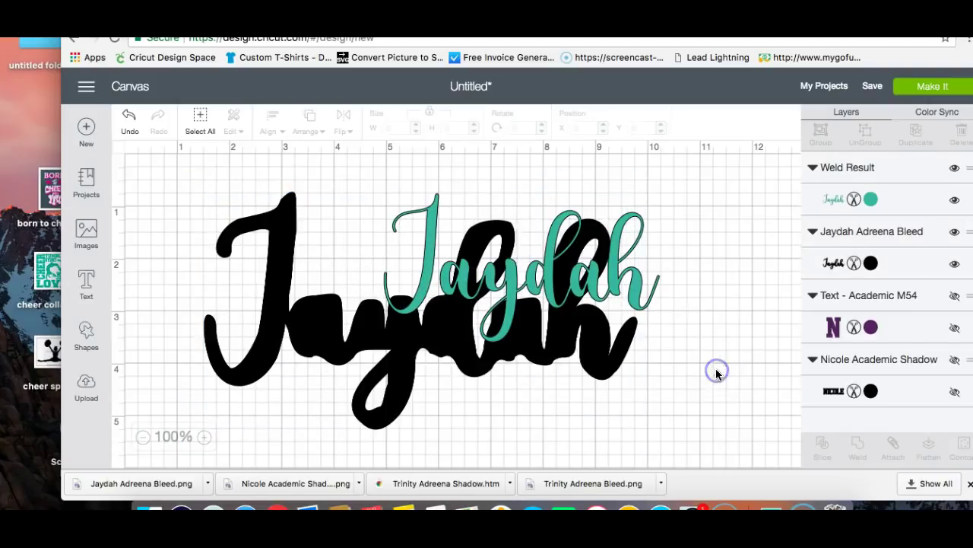
pyautogui.moveTo(559, 298); pyautogui.dragTo(389, 283)
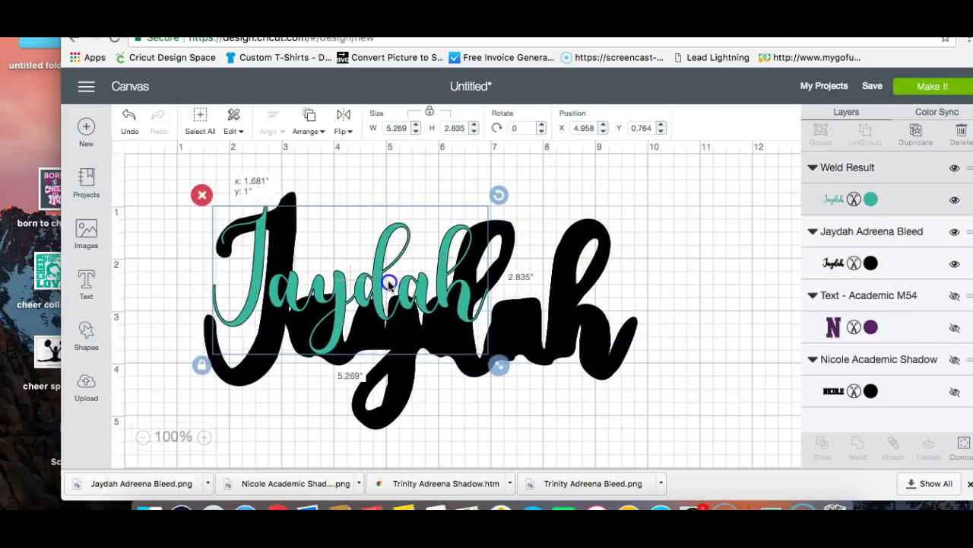
pyautogui.moveTo(498, 365); pyautogui.dragTo(636, 404)
pyautogui.moveTo(532, 348); pyautogui.dragTo(531, 344)
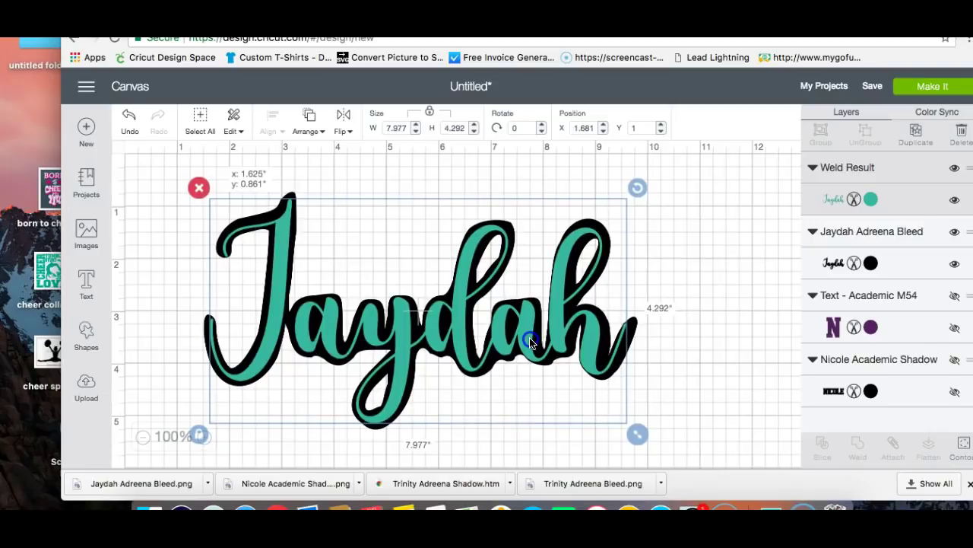
pyautogui.moveTo(613, 336); pyautogui.dragTo(607, 332)
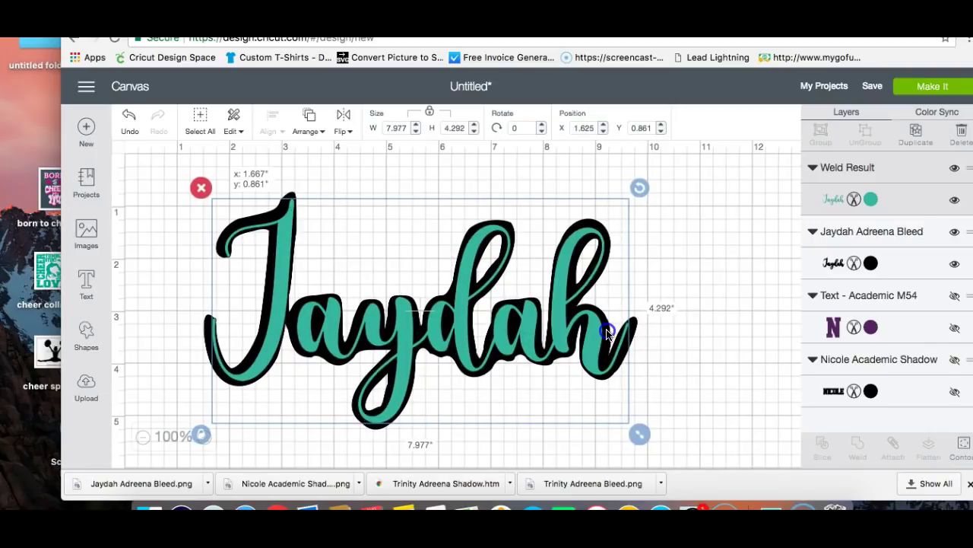
pyautogui.click(675, 309)
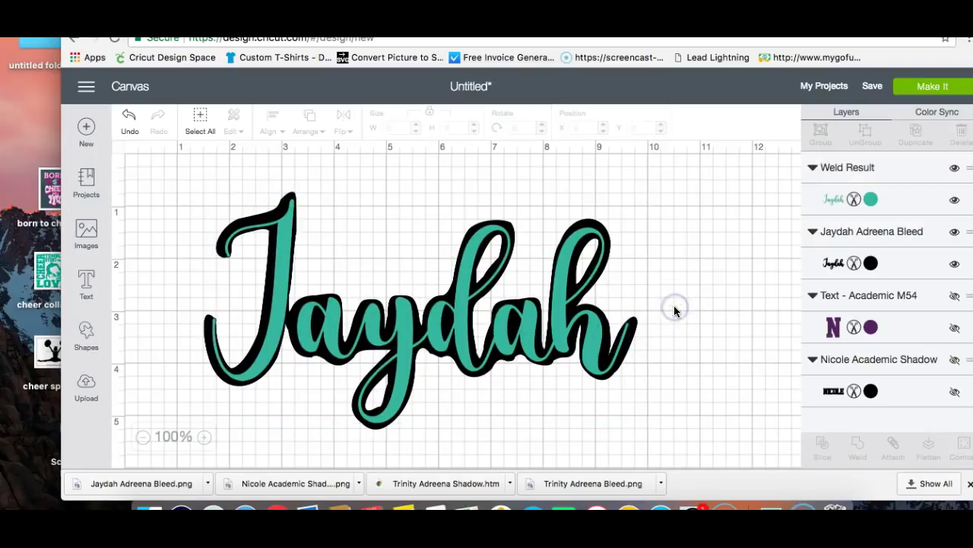
pyautogui.click(934, 87)
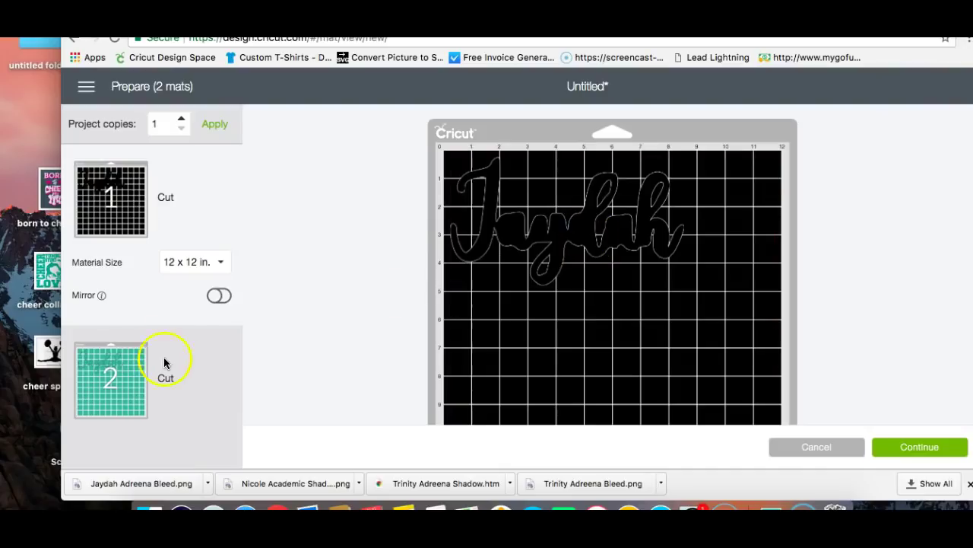
pyautogui.click(204, 380)
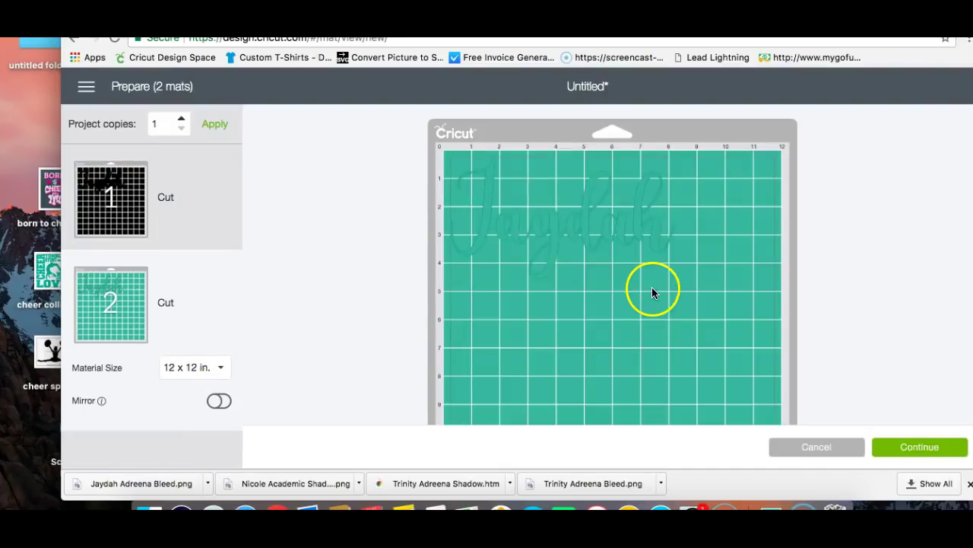
pyautogui.click(812, 449)
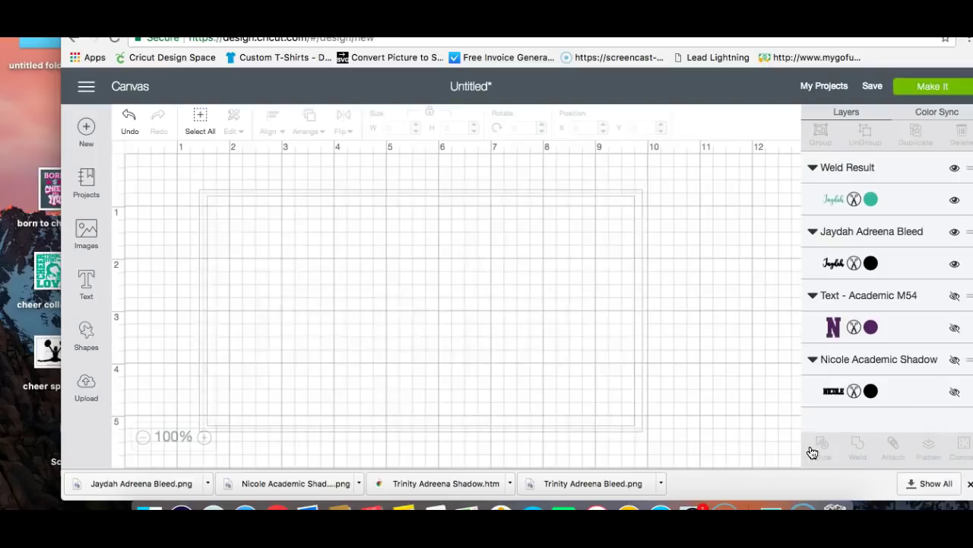
pyautogui.click(188, 180)
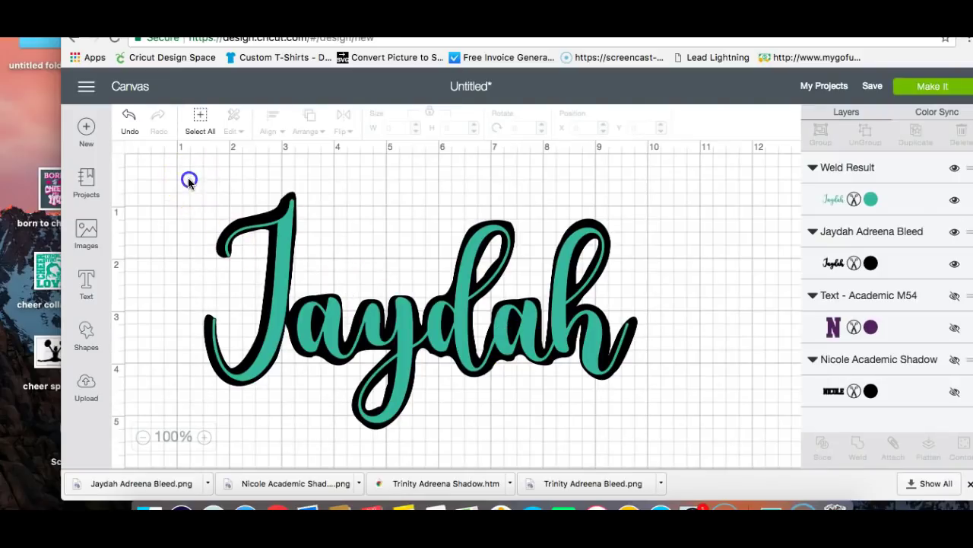
# Step: Shrink Jaydah to about 4.5 in wide and show NICOLE with its black shadow behind it
pyautogui.moveTo(168, 171); pyautogui.dragTo(454, 320)
pyautogui.moveTo(364, 264); pyautogui.dragTo(309, 239)
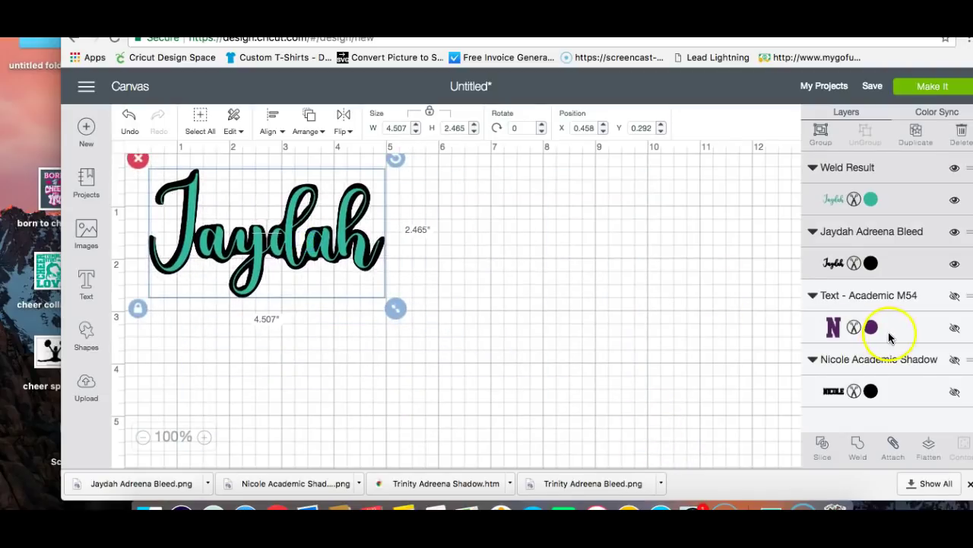
pyautogui.click(954, 296)
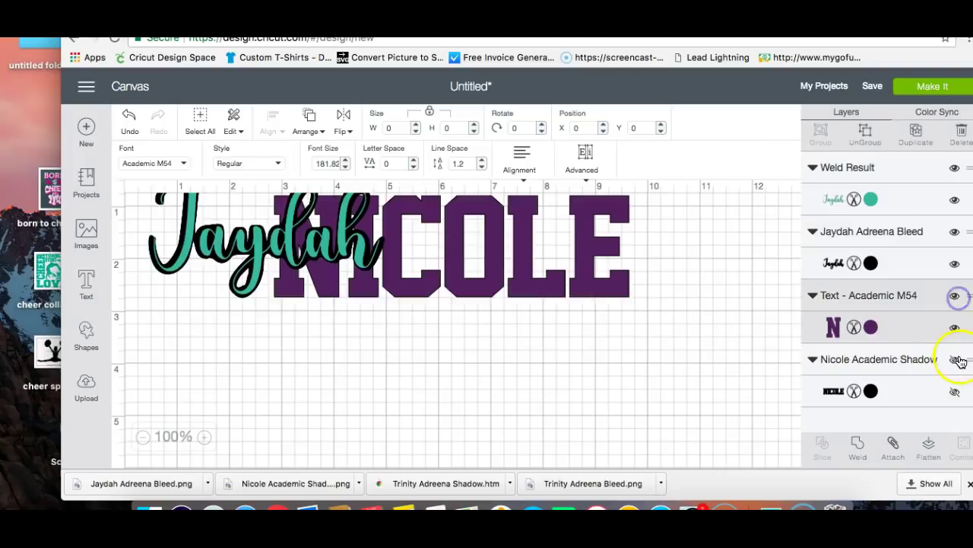
pyautogui.click(955, 359)
pyautogui.moveTo(625, 264); pyautogui.dragTo(666, 380)
pyautogui.moveTo(577, 243); pyautogui.dragTo(617, 352)
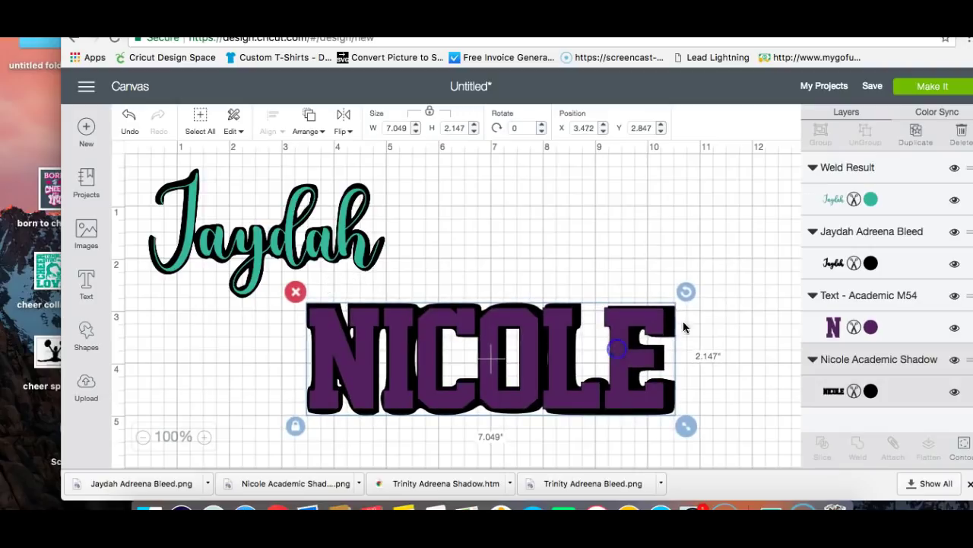
pyautogui.click(705, 323)
# Step: Move the whole Jaydah design so it overlaps the top of NICOLE
pyautogui.click(327, 232)
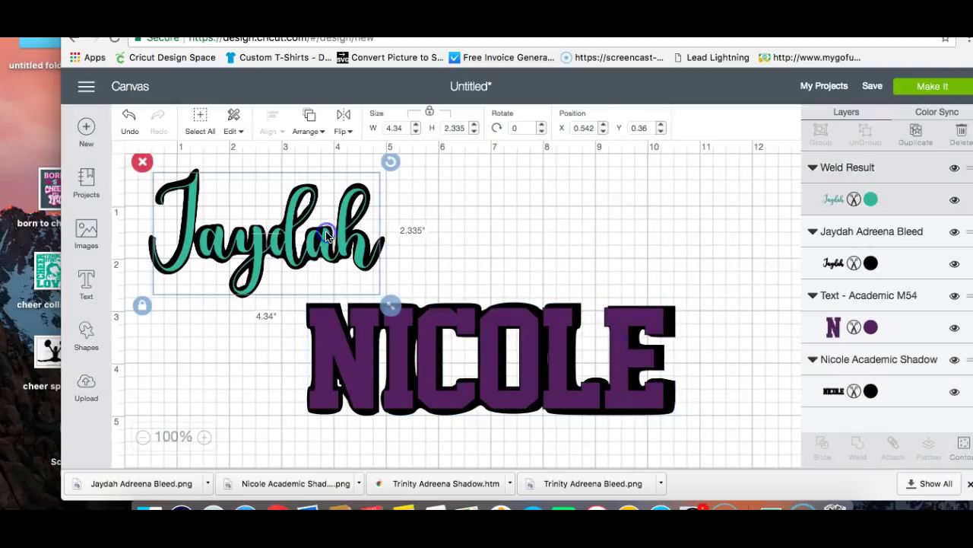
pyautogui.click(416, 238)
pyautogui.moveTo(130, 157); pyautogui.dragTo(442, 294)
pyautogui.moveTo(370, 235); pyautogui.dragTo(677, 327)
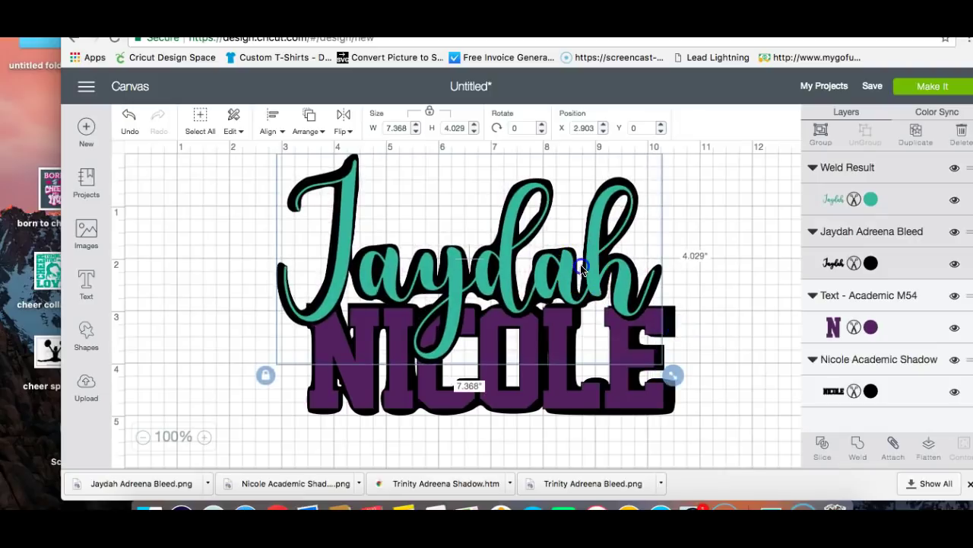
pyautogui.moveTo(582, 270); pyautogui.dragTo(598, 277)
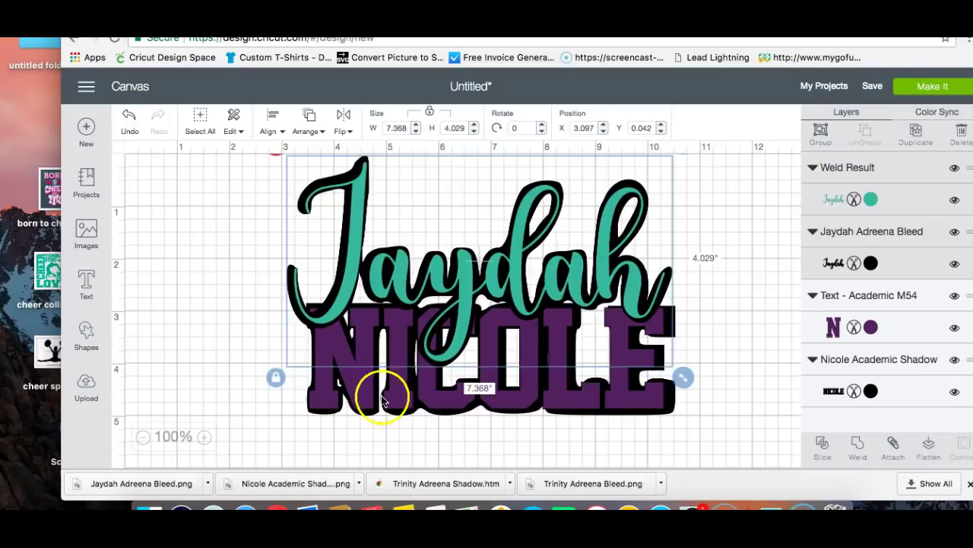
pyautogui.click(182, 322)
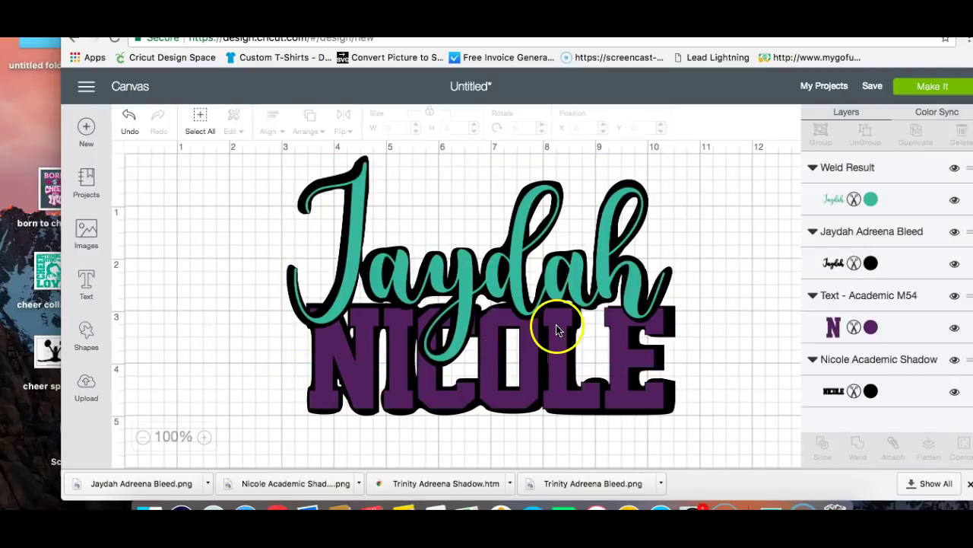
pyautogui.click(518, 262)
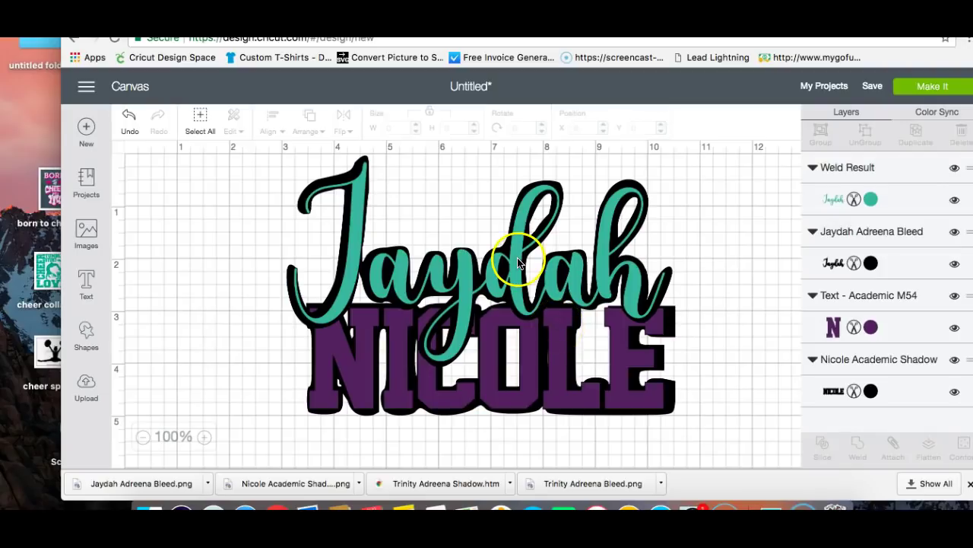
# Step: Hide the teal Jaydah and purple NICOLE layers and select both black shadows
pyautogui.click(956, 202)
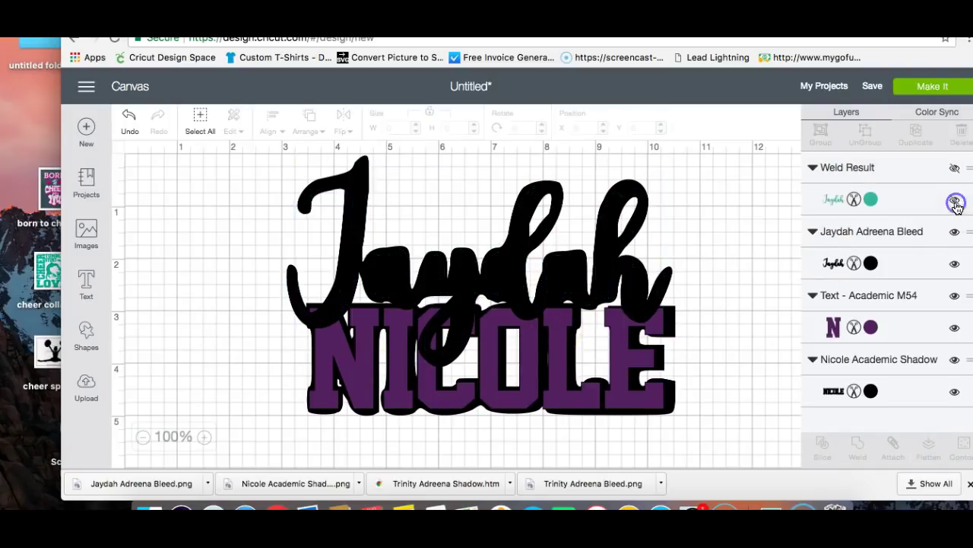
pyautogui.click(956, 328)
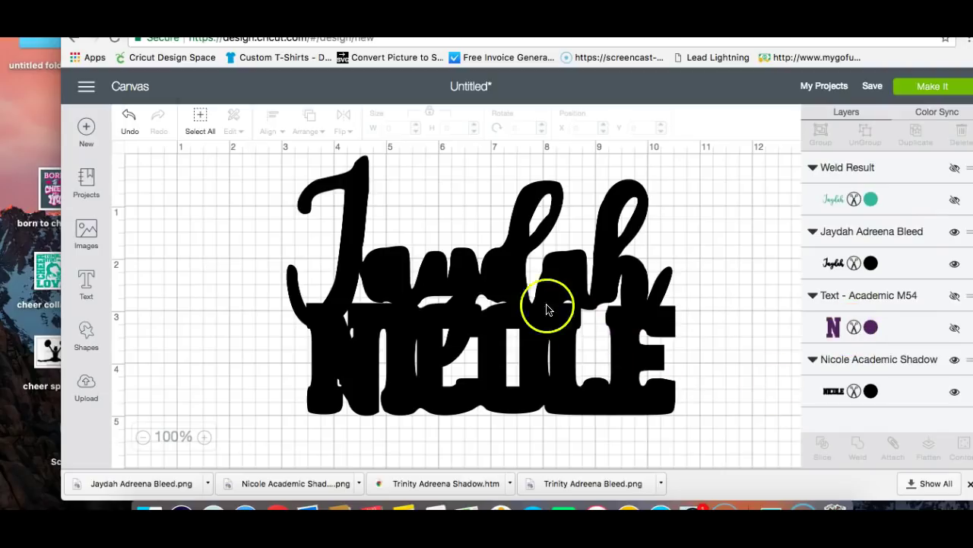
pyautogui.click(201, 121)
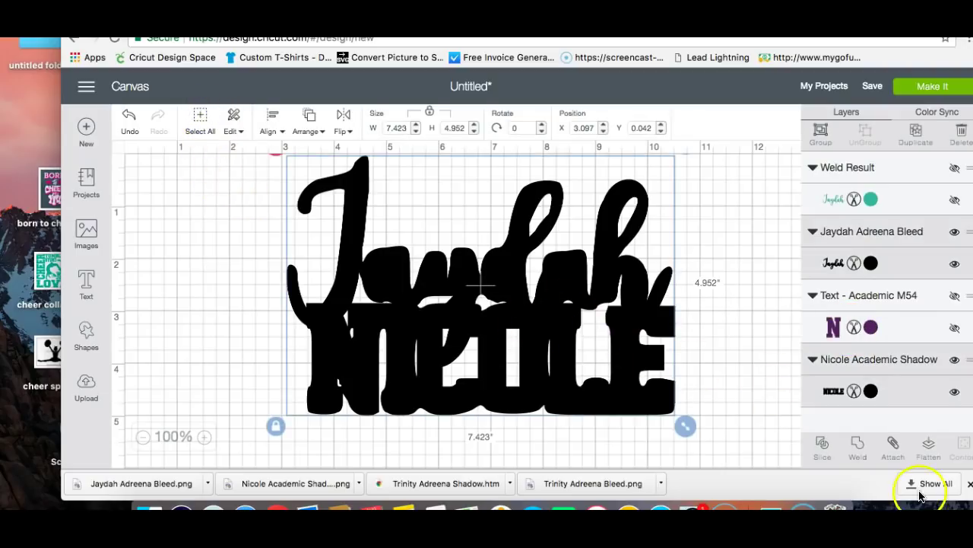
# Step: Attach and weld the black shadows into one 7.423 × 4.952 in shape, shift it, and unhide teal Jaydah
pyautogui.click(895, 449)
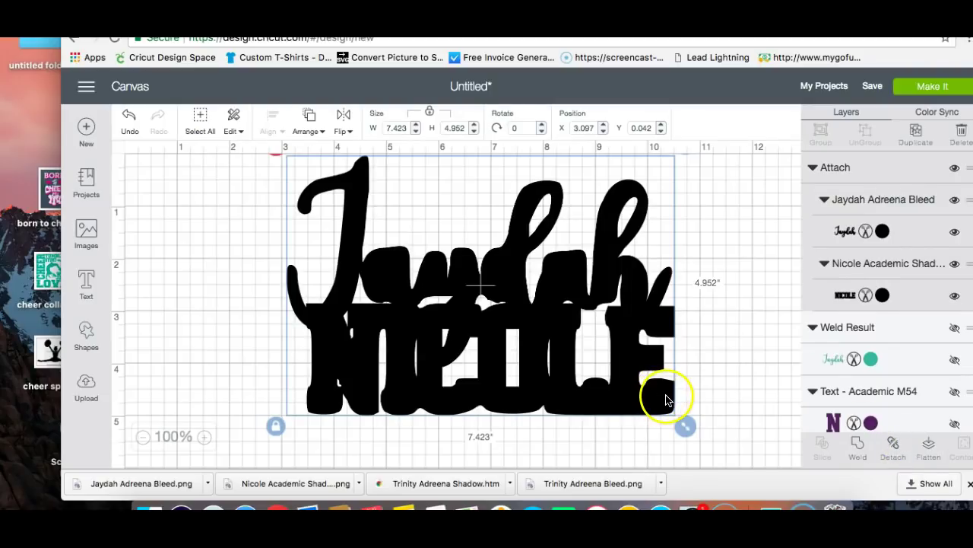
pyautogui.click(862, 449)
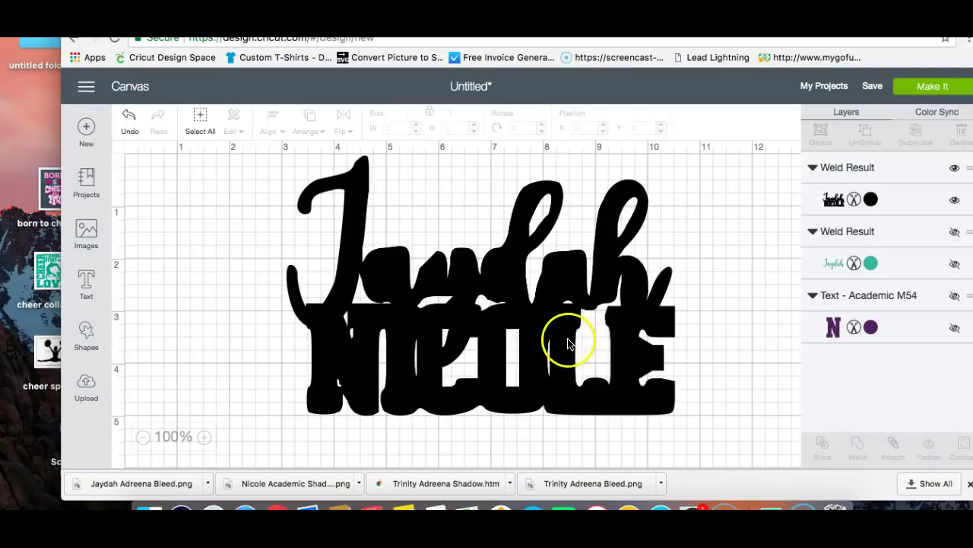
pyautogui.moveTo(541, 343); pyautogui.dragTo(482, 342)
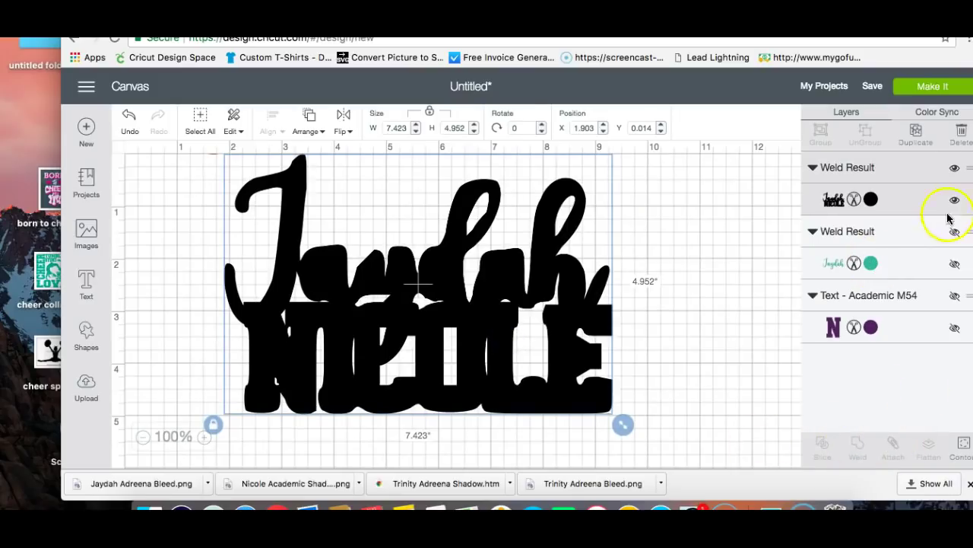
pyautogui.click(955, 267)
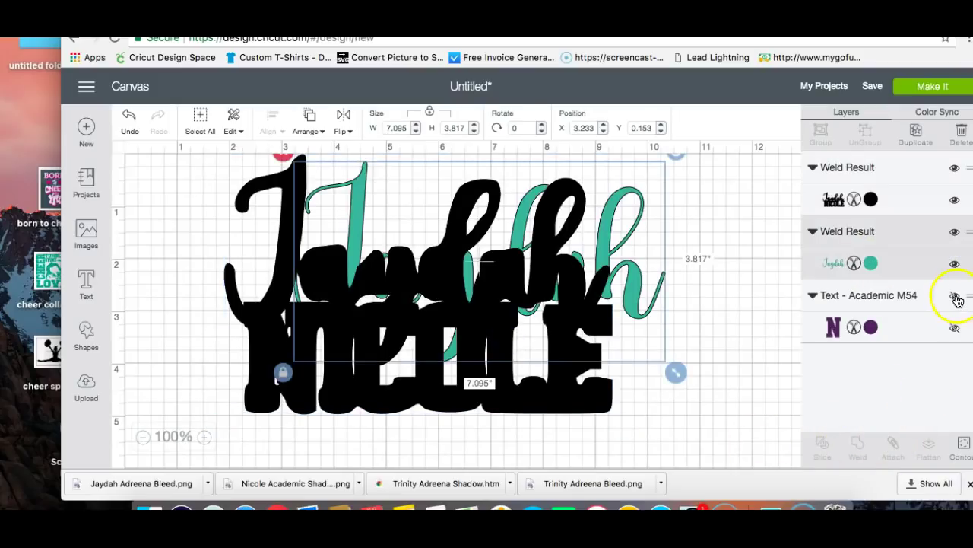
# Step: Unhide purple NICOLE and send the welded black shadow to the back
pyautogui.click(955, 296)
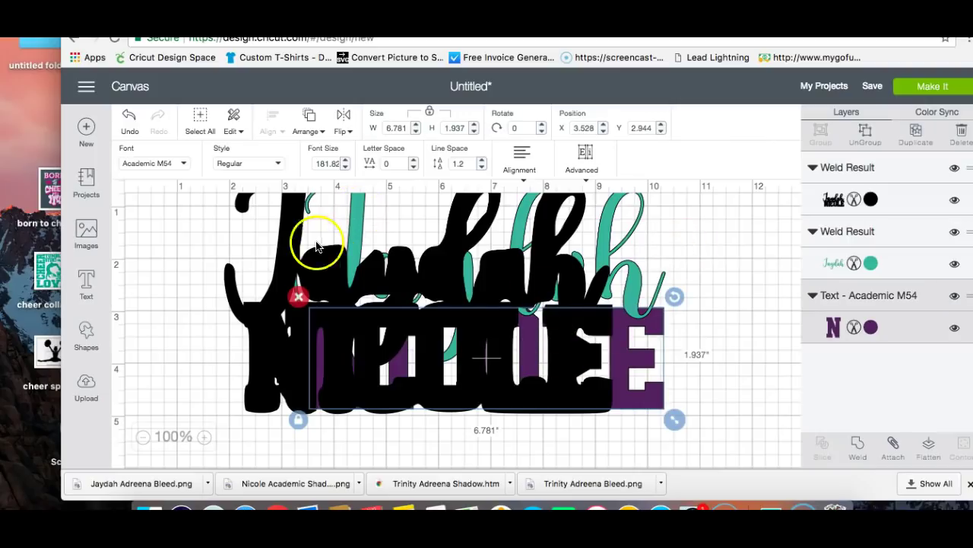
pyautogui.click(272, 268)
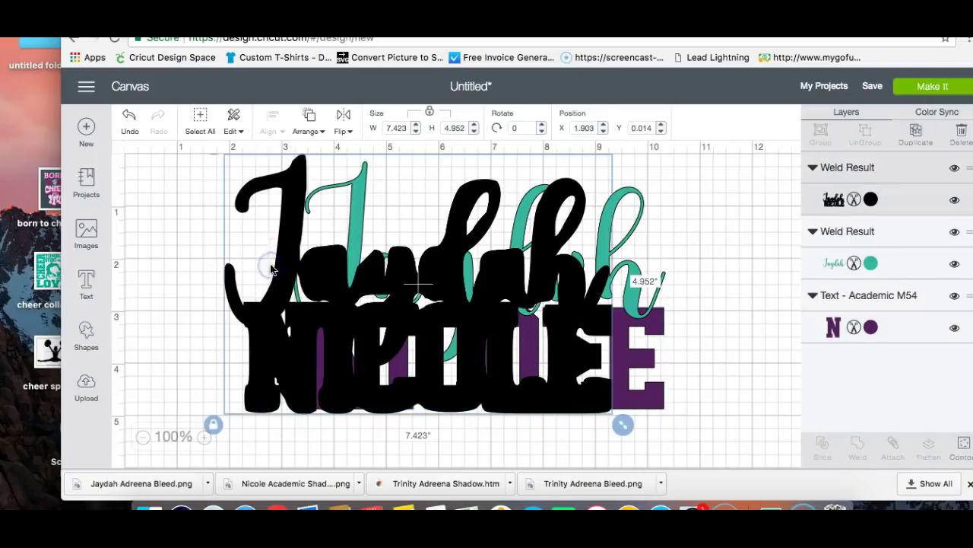
pyautogui.click(316, 131)
pyautogui.click(303, 156)
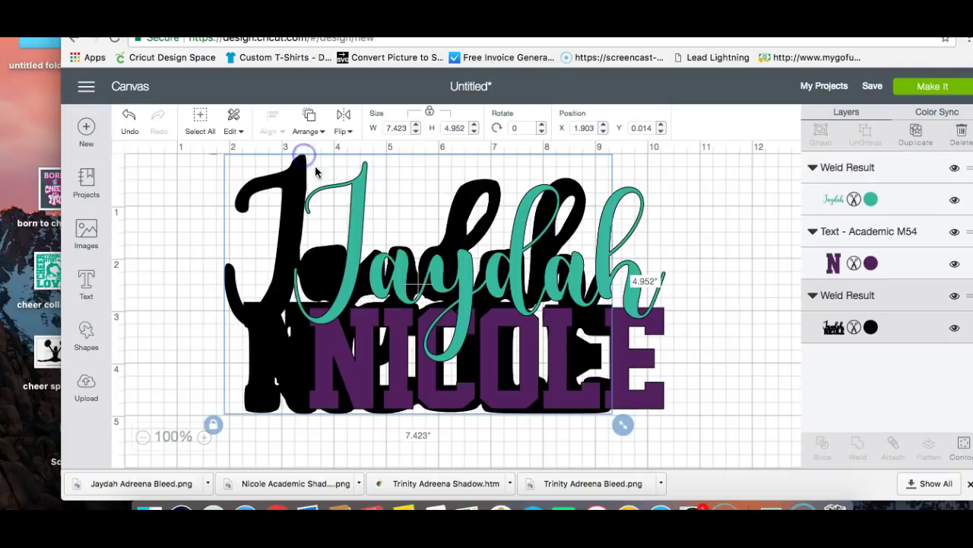
# Step: Place teal Jaydah and purple NICOLE on the black shadow, then send the design to Prepare on 3 mats
pyautogui.click(435, 278)
pyautogui.moveTo(435, 279); pyautogui.dragTo(370, 275)
pyautogui.click(475, 386)
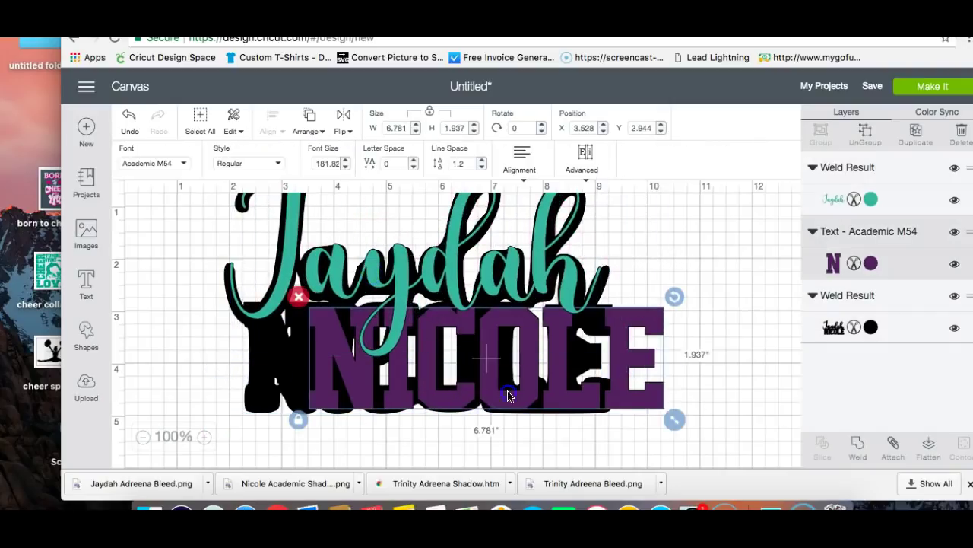
pyautogui.moveTo(509, 395); pyautogui.dragTo(450, 394)
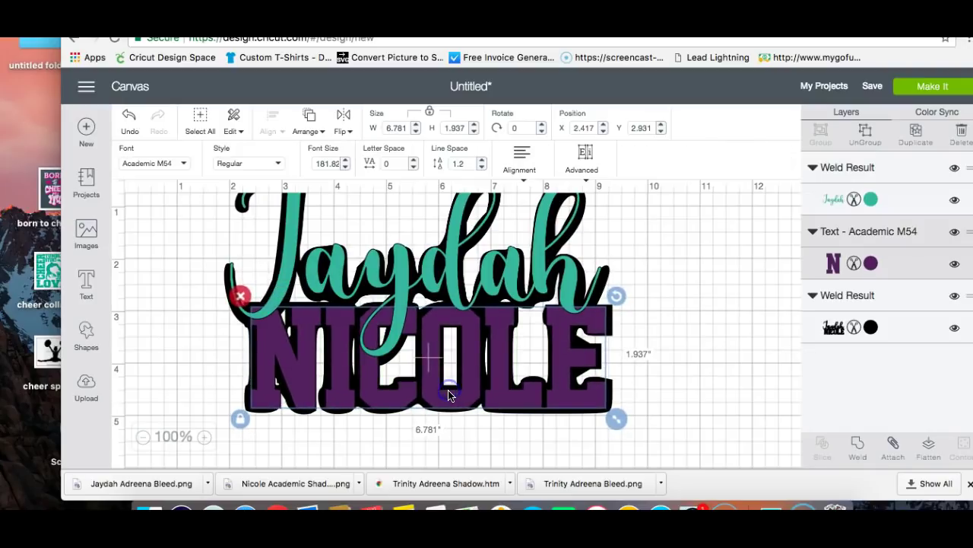
pyautogui.click(721, 383)
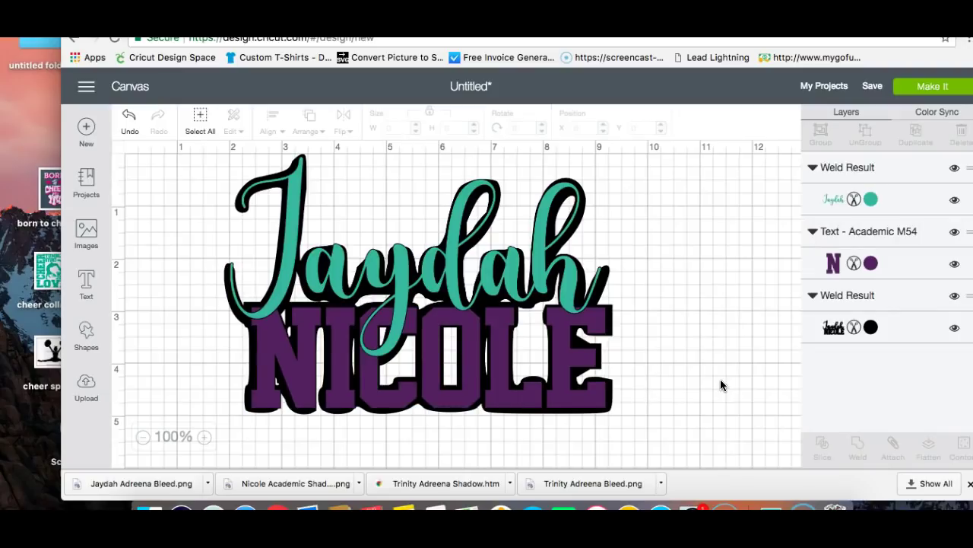
pyautogui.click(434, 289)
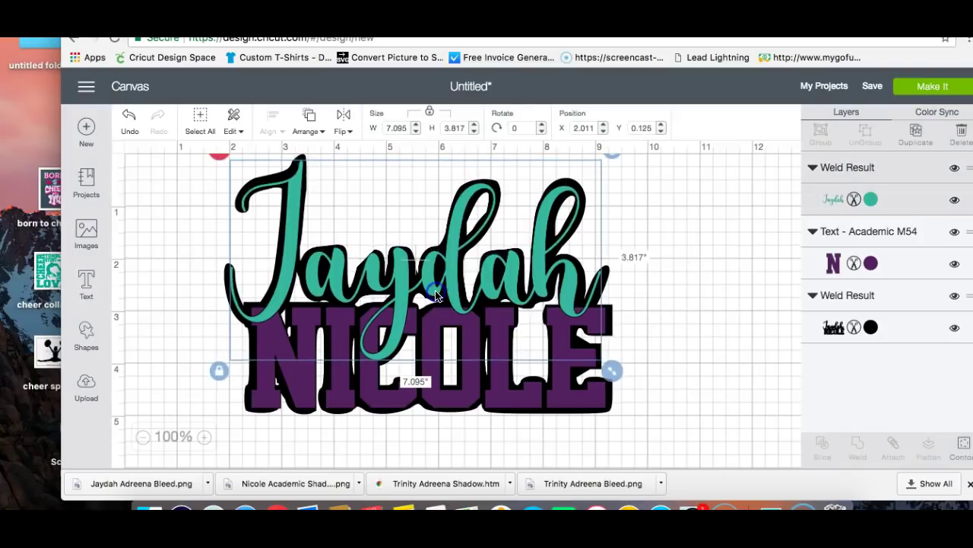
pyautogui.click(922, 95)
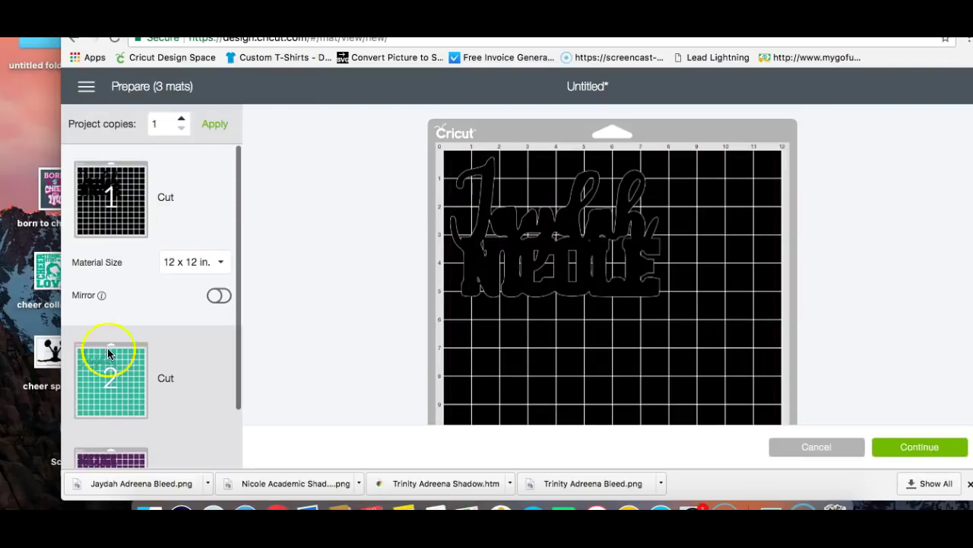
pyautogui.click(134, 390)
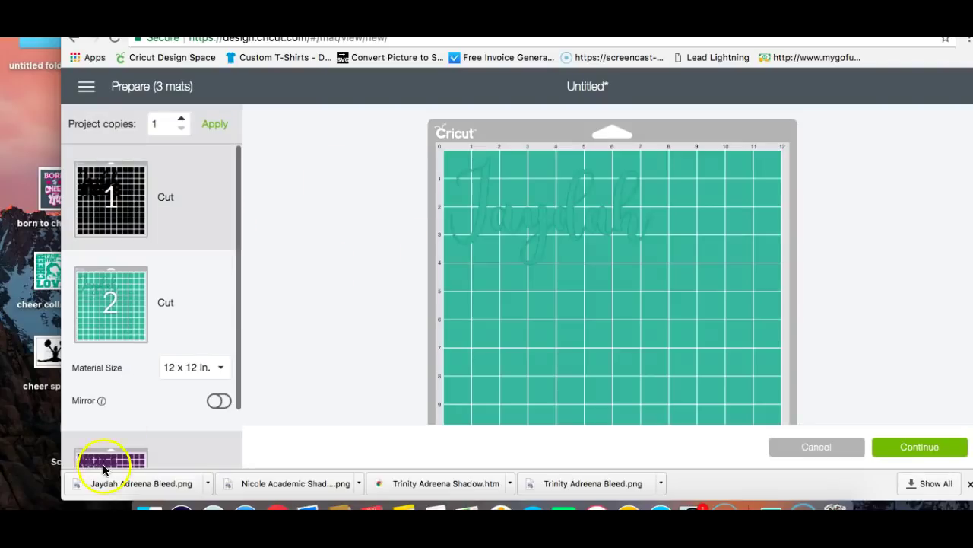
pyautogui.click(139, 215)
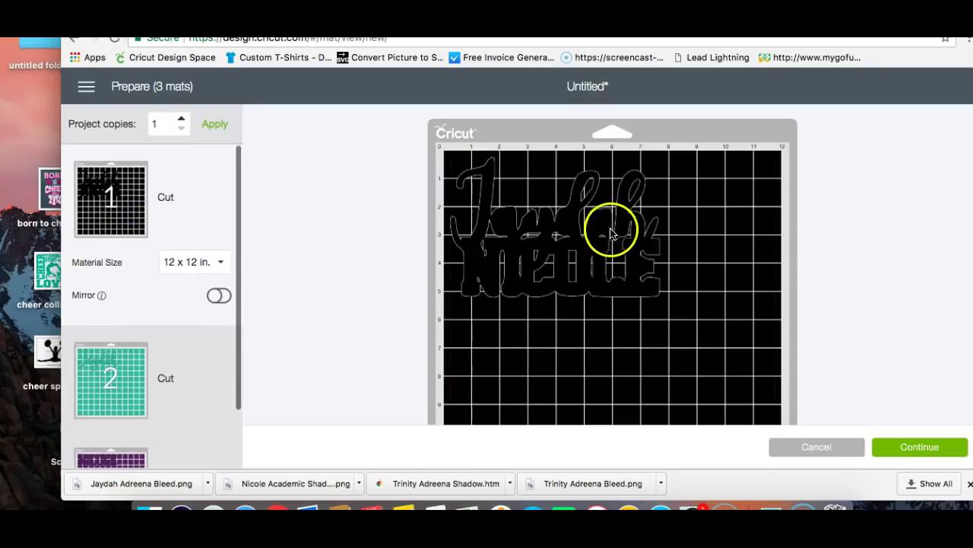
pyautogui.click(138, 369)
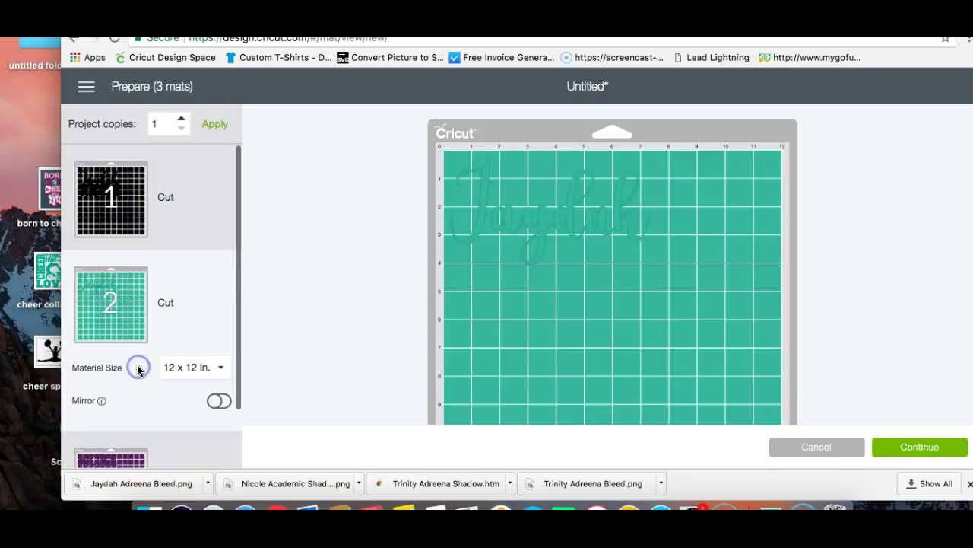
pyautogui.click(138, 464)
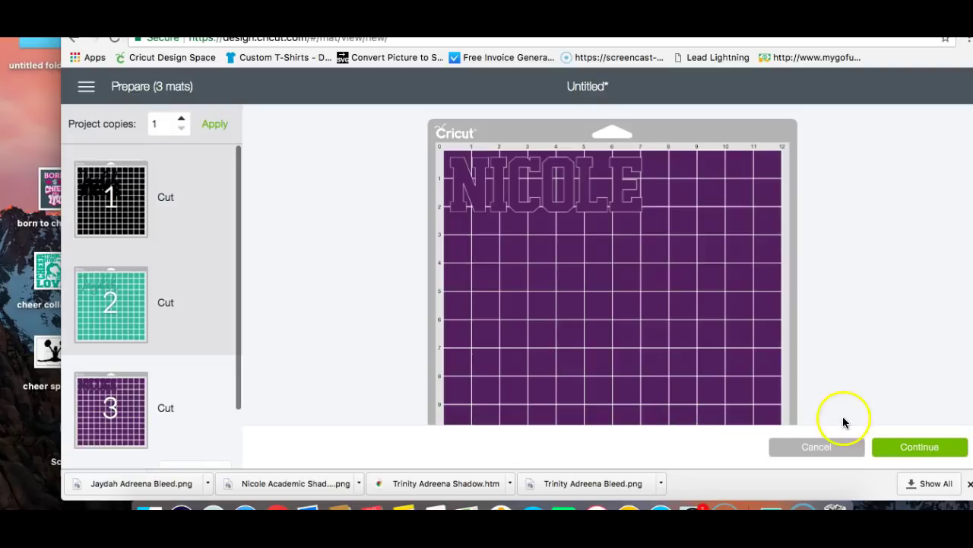
pyautogui.click(827, 455)
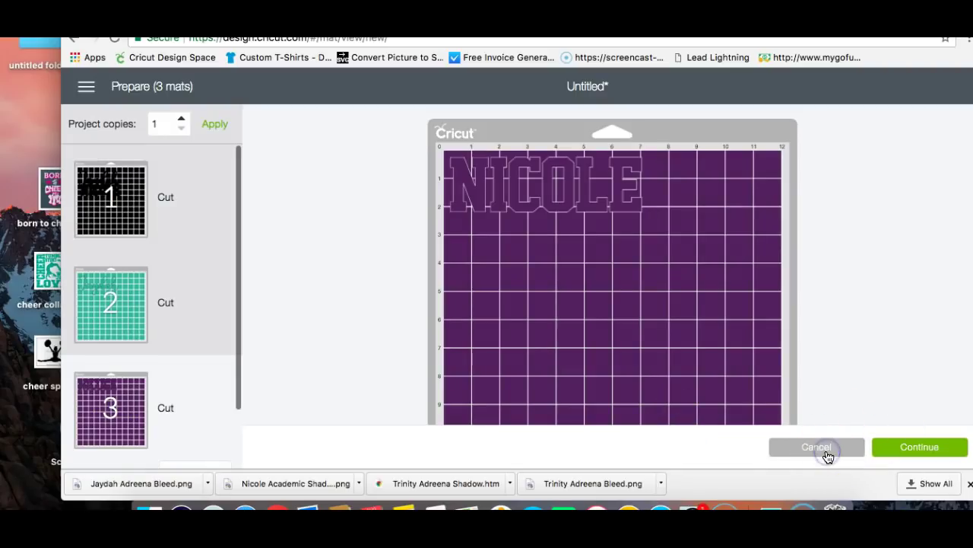